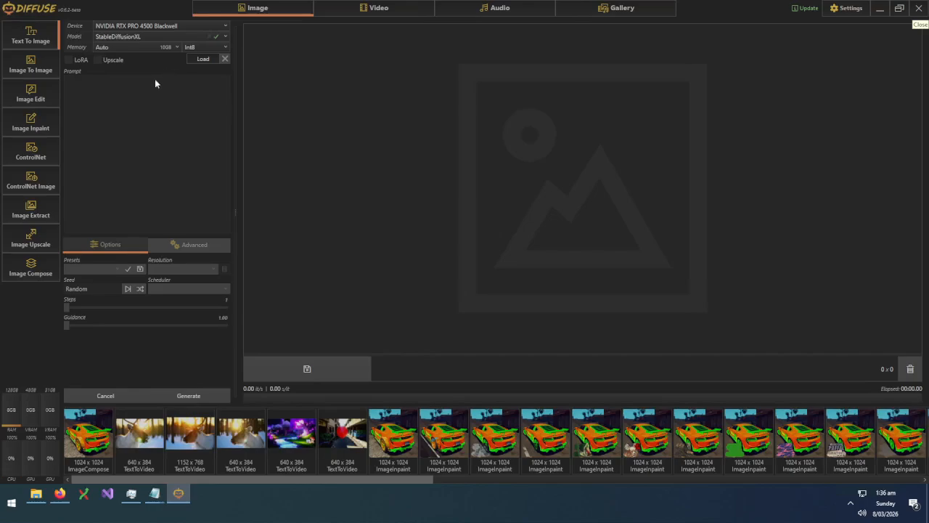
Glance at the model list, then open General settings and select the saved HuggingFace access token
left_click(161, 40)
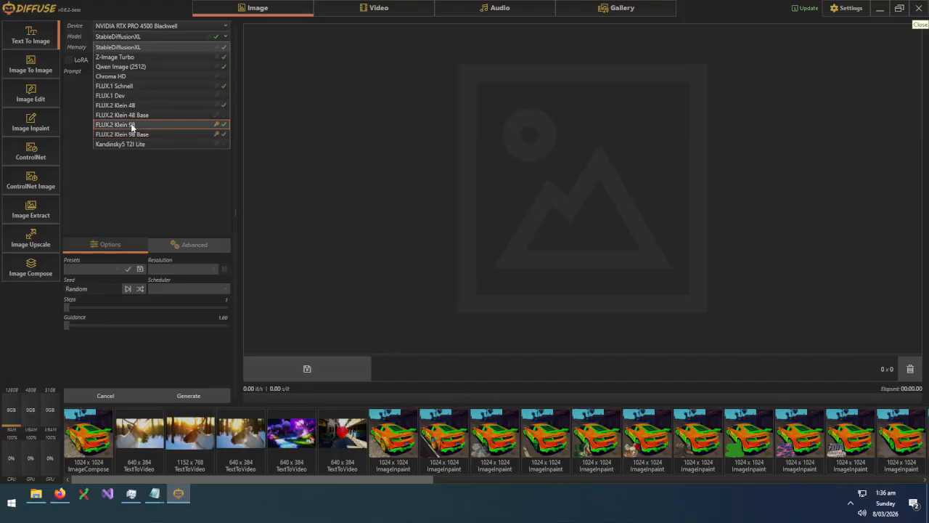
left_click(854, 8)
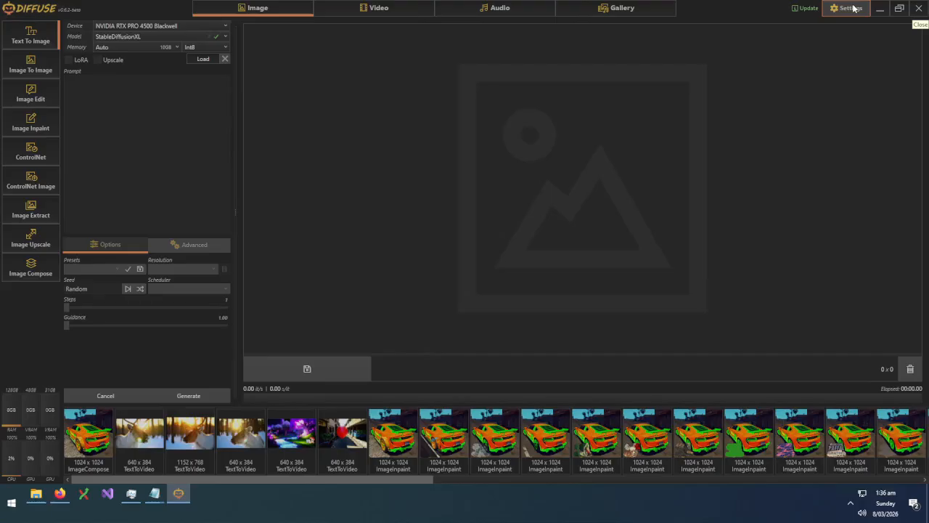
left_click(838, 11)
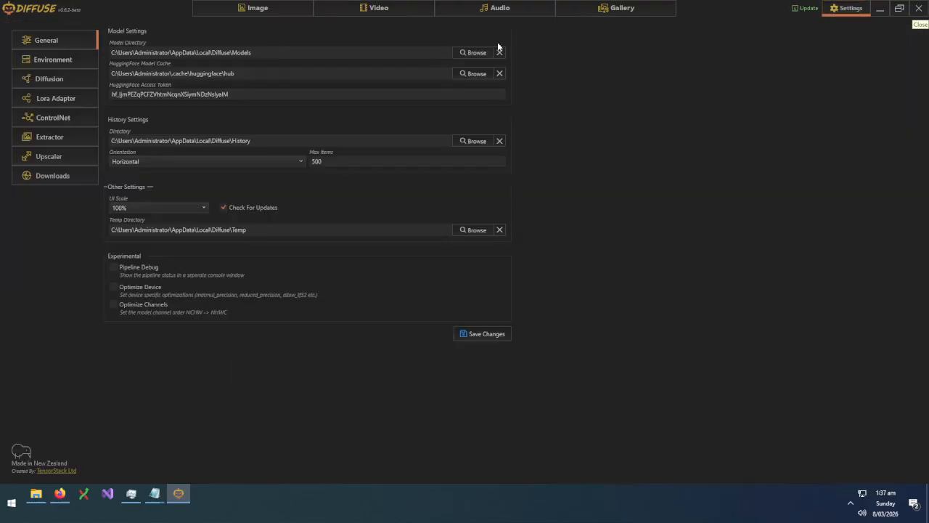
left_click(138, 93)
key("ctrl+a")
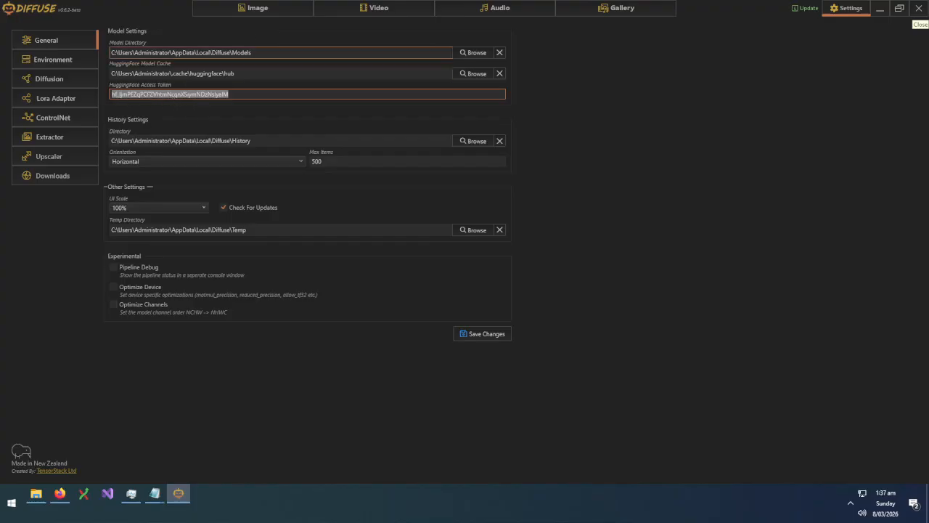
Delete the HuggingFace access token in Settings and save the change
left_click(266, 11)
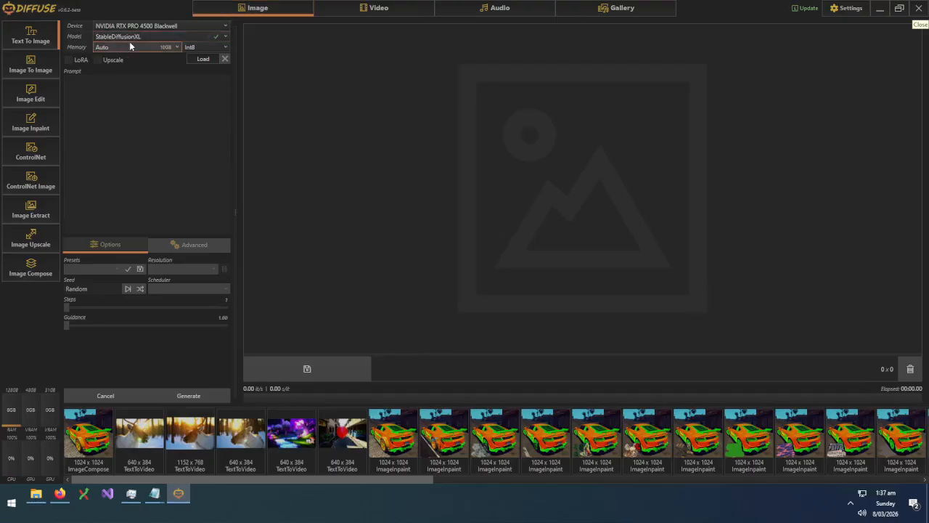
left_click(132, 48)
left_click(133, 38)
left_click(154, 36)
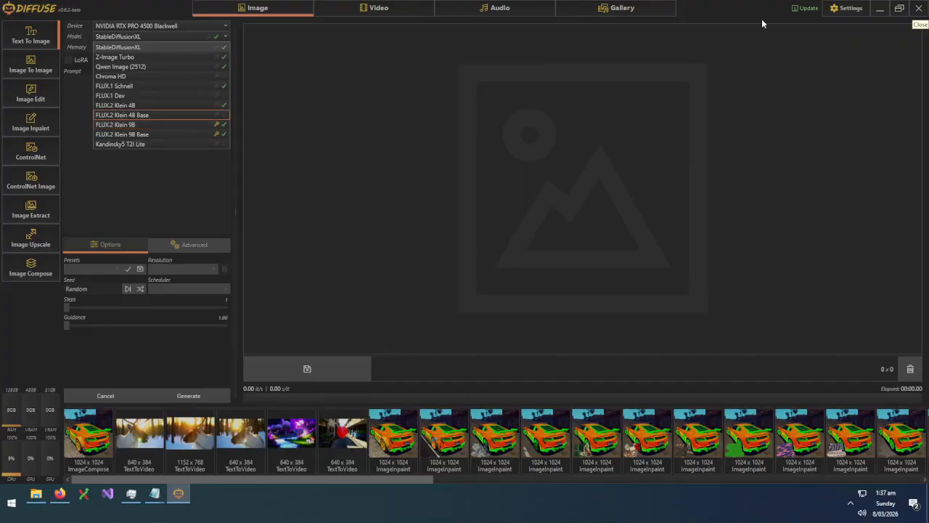
left_click(844, 8)
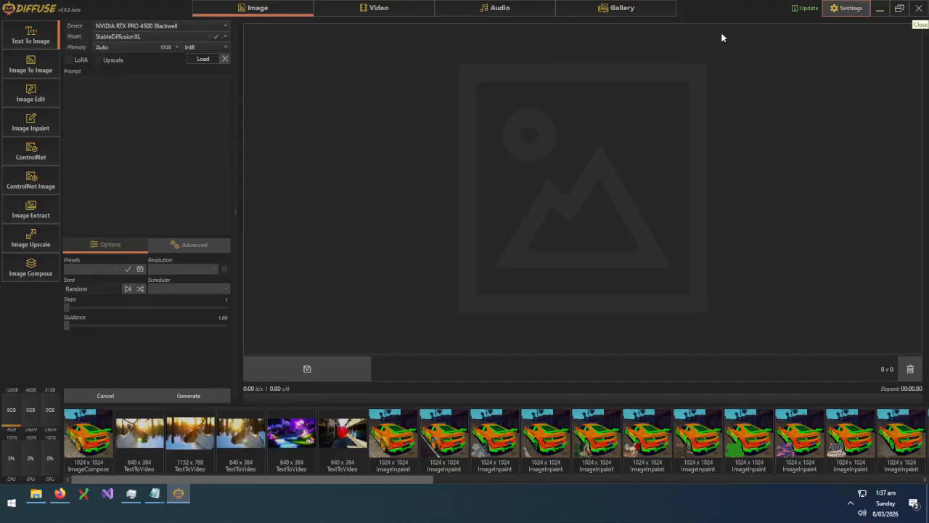
left_click(845, 8)
left_click_drag(230, 94, 32, 95)
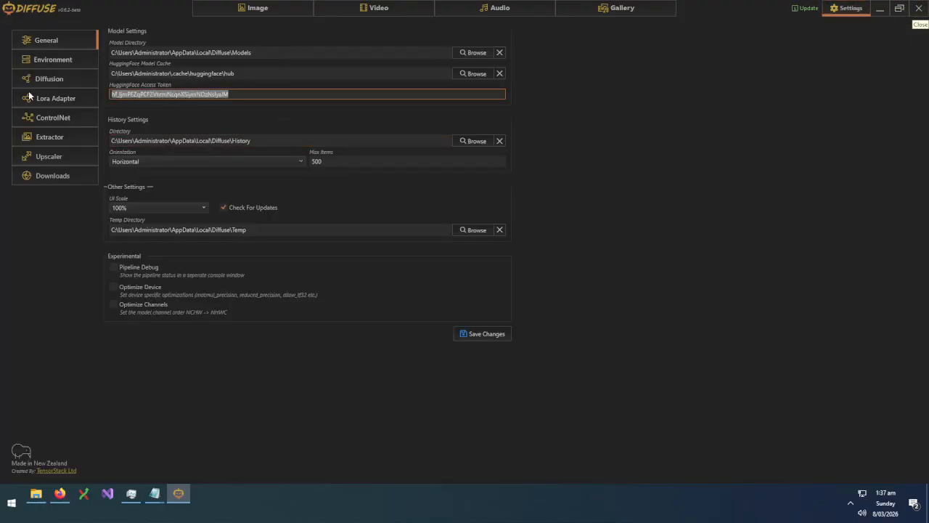
key("BackSpace")
left_click(483, 333)
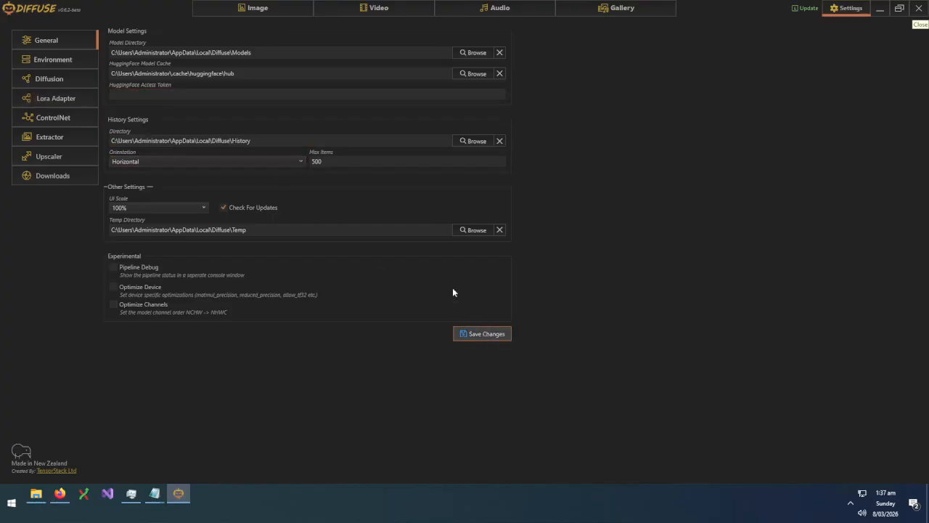
Pick FLUX.2 Klein 9B as the image model and load it, triggering the gated-access notice
left_click(233, 6)
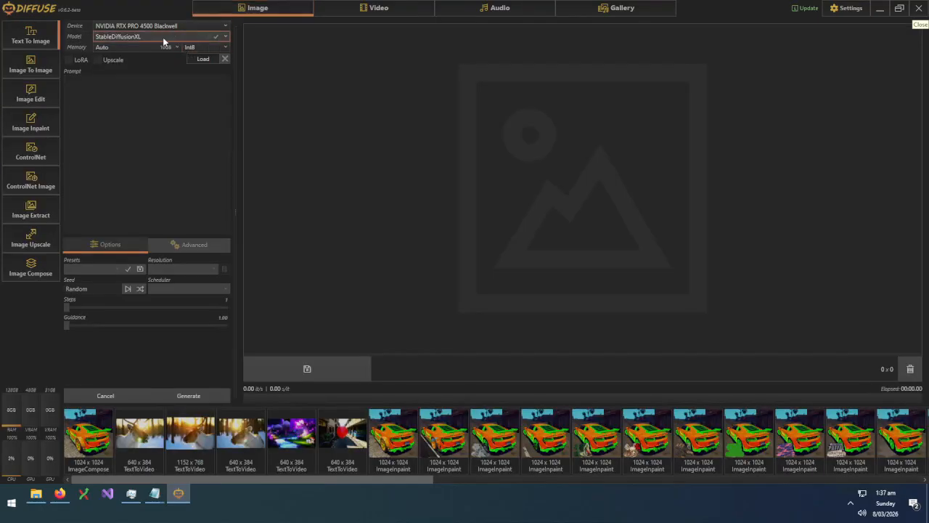
left_click(163, 36)
left_click(145, 124)
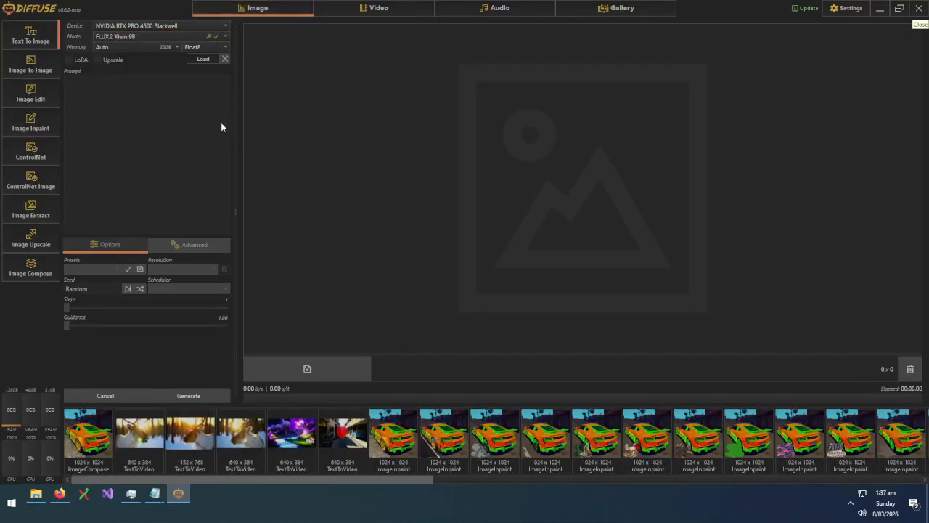
left_click(204, 59)
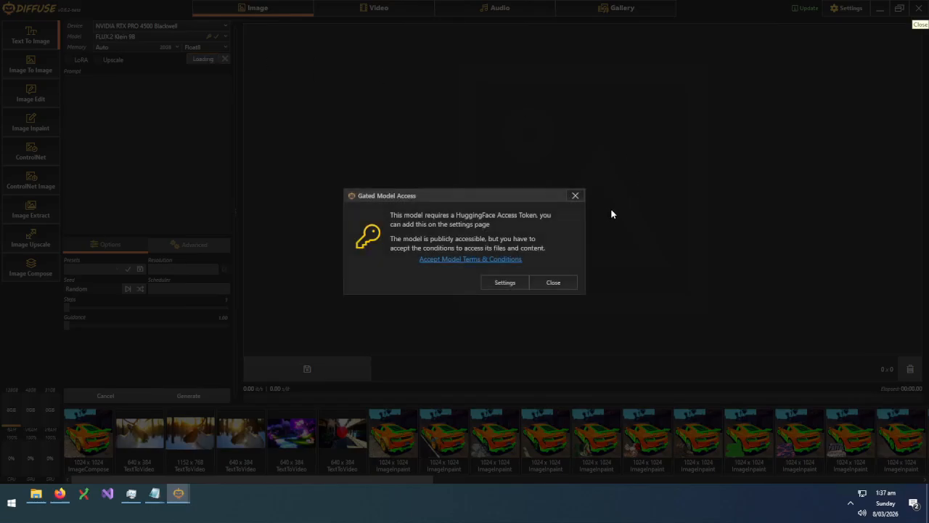
Open the model's Hugging Face terms page and go to the account's Access Tokens page
left_click(477, 261)
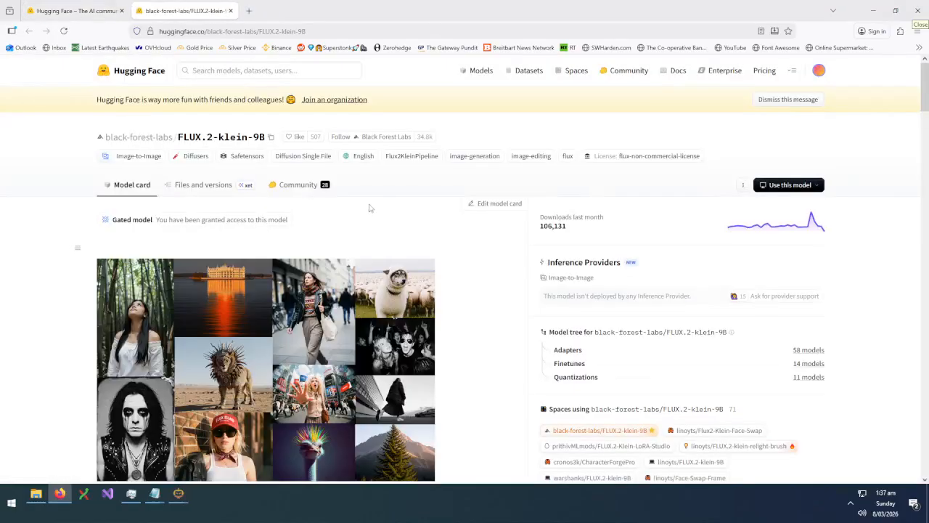
scroll(369, 208, "down", 4)
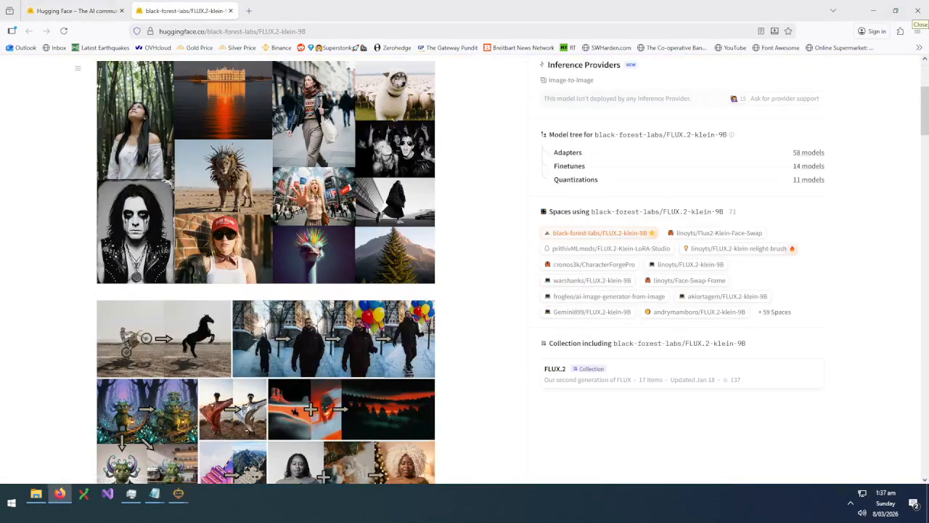
scroll(923, 87, "up", 4)
left_click_drag(927, 108, 912, 66)
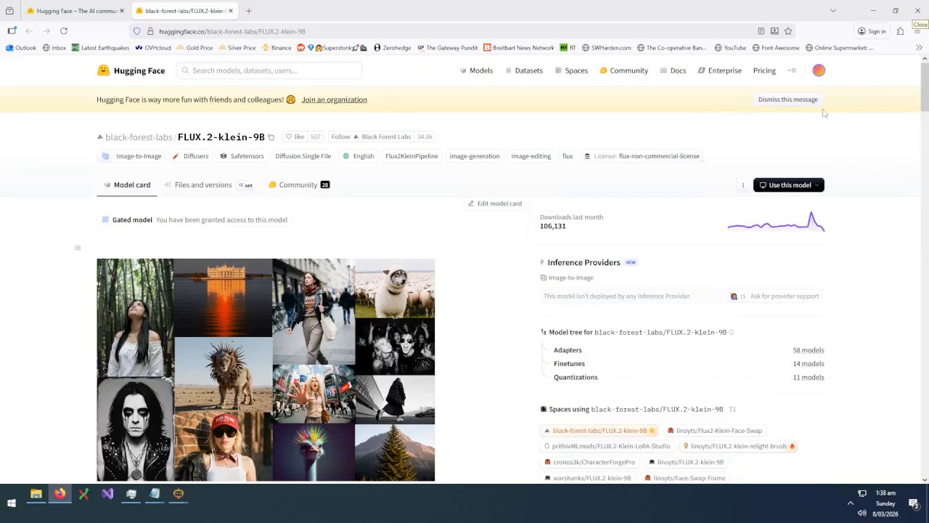
left_click(819, 70)
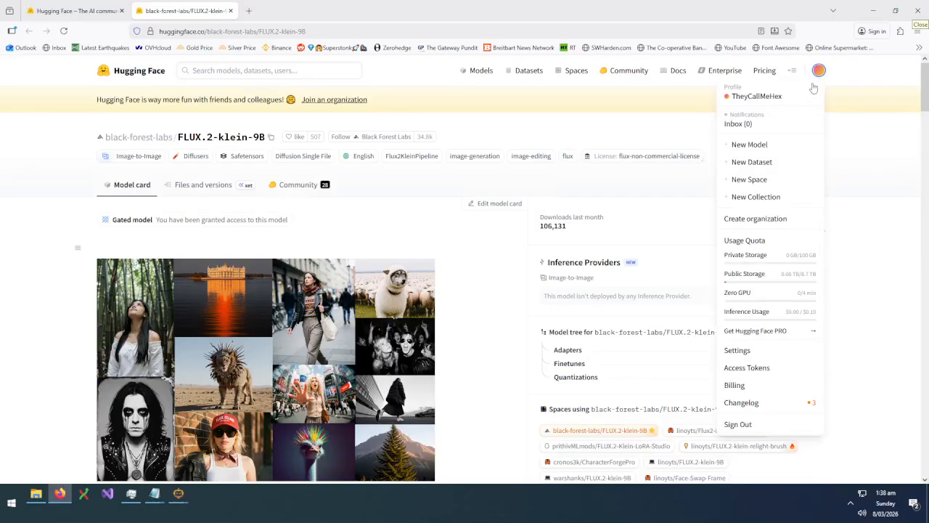
left_click(747, 367)
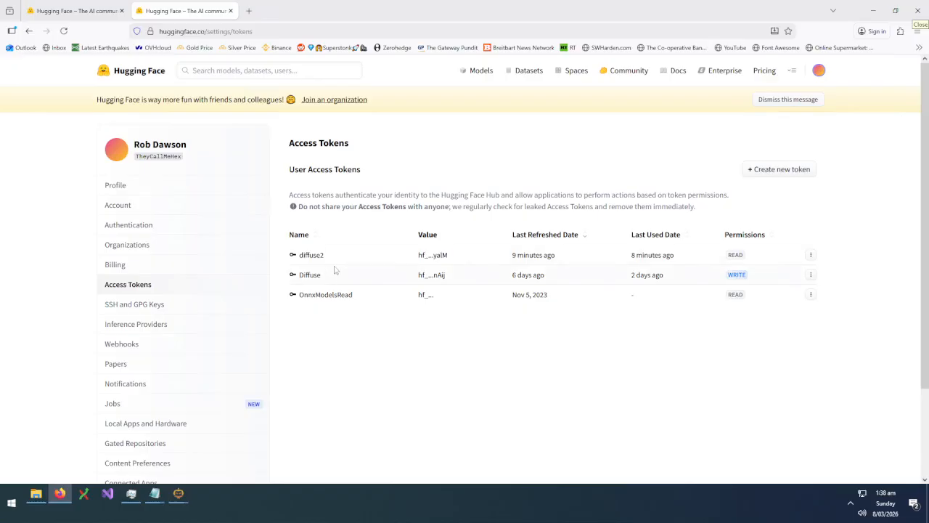
Create a Read token named Diffuse3 and copy its value
left_click(794, 172)
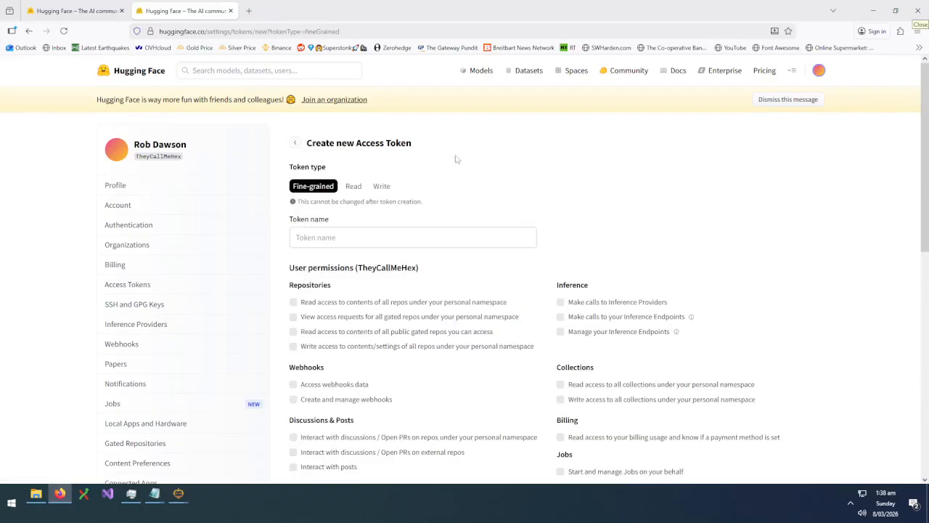
left_click(353, 185)
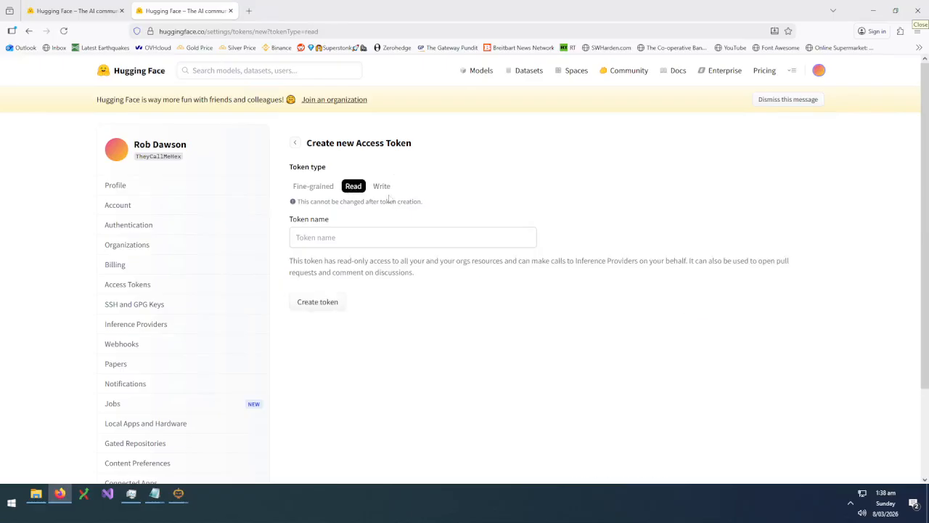
left_click(363, 237)
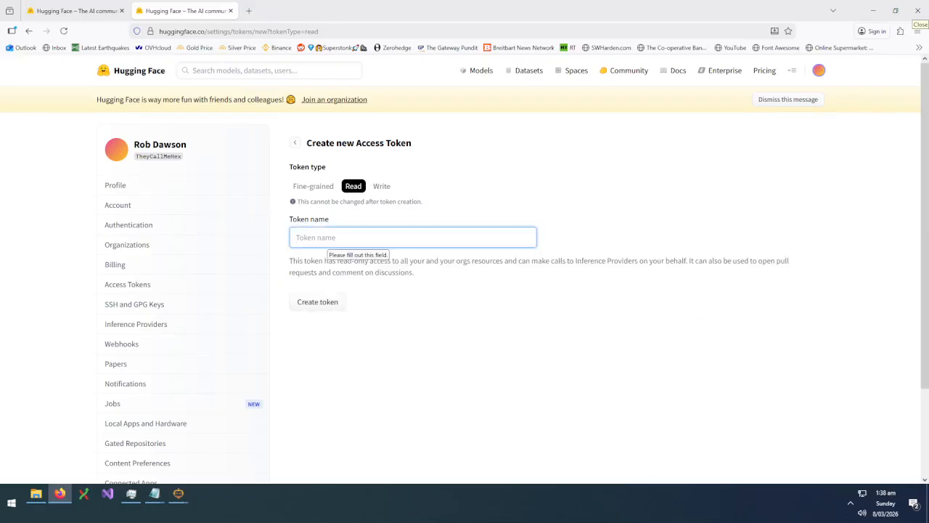
type("Diffus")
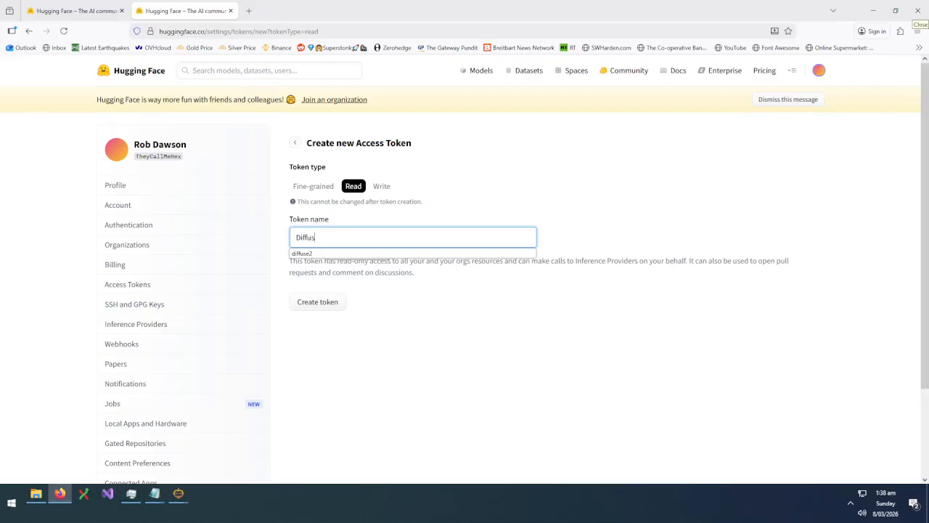
type("e3")
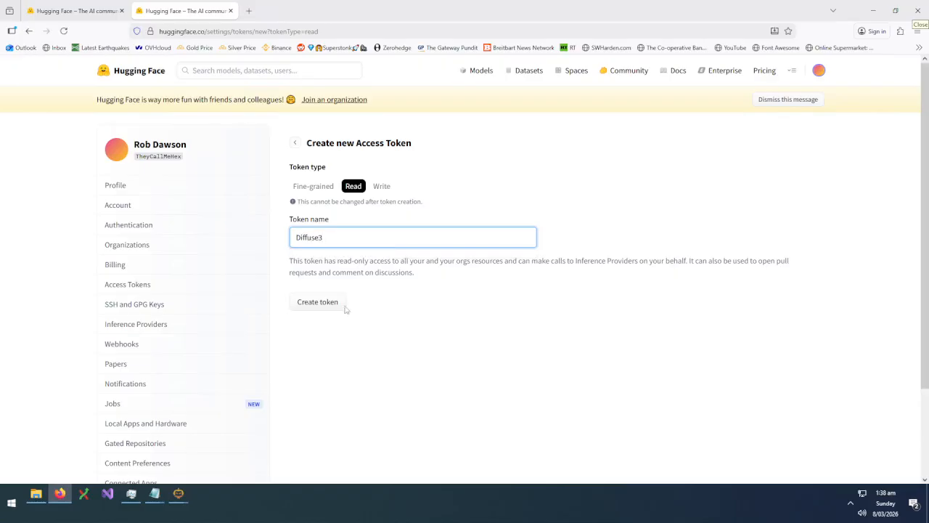
left_click(318, 304)
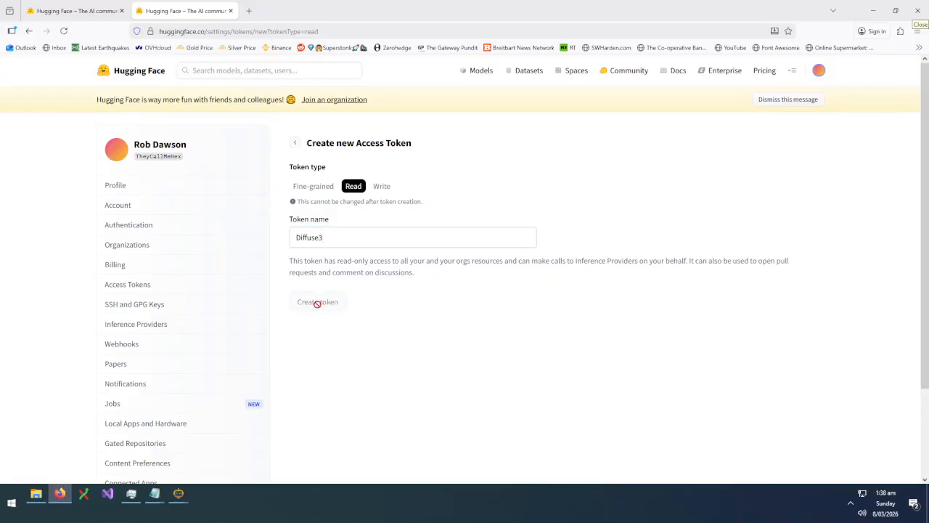
left_click(582, 197)
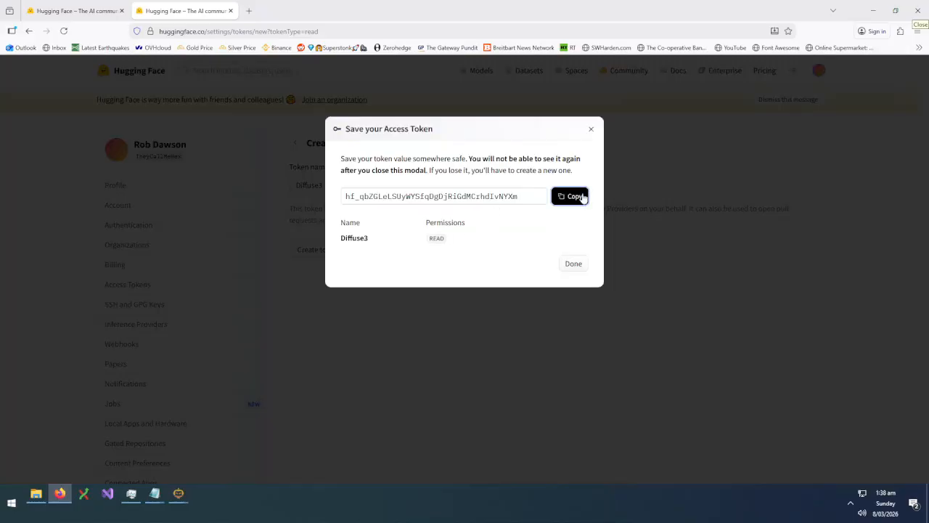
left_click(591, 130)
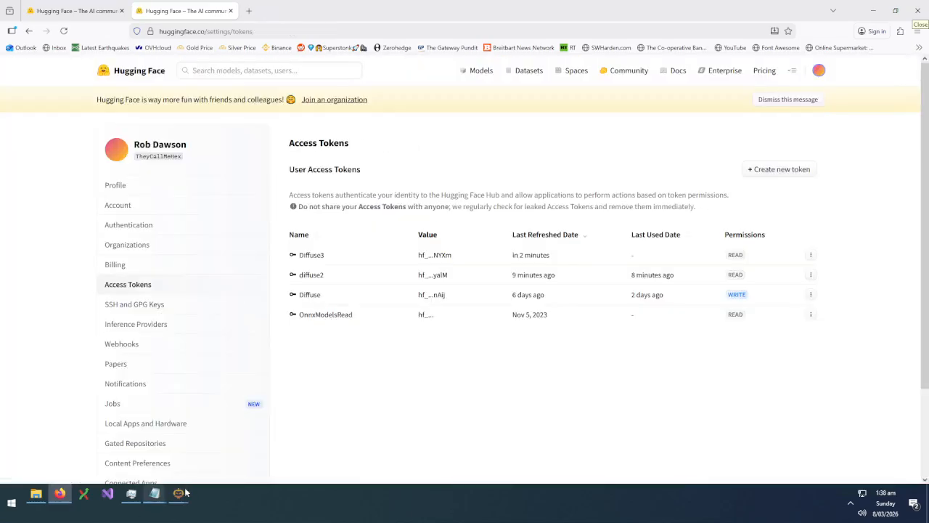
Paste the Diffuse3 token into Diffuse's HuggingFace Access Token field, save, and return to Image
mouse_move(181, 493)
left_click(176, 464)
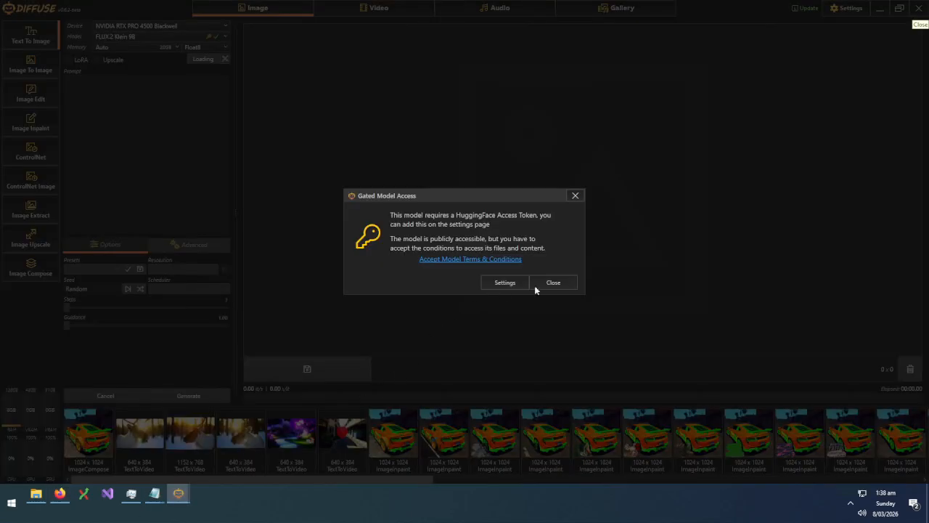
left_click(497, 286)
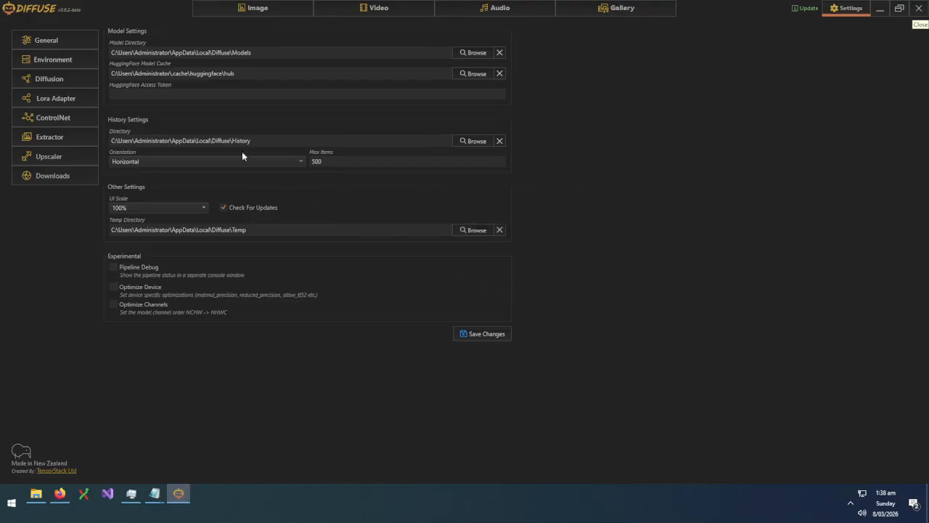
left_click(241, 93)
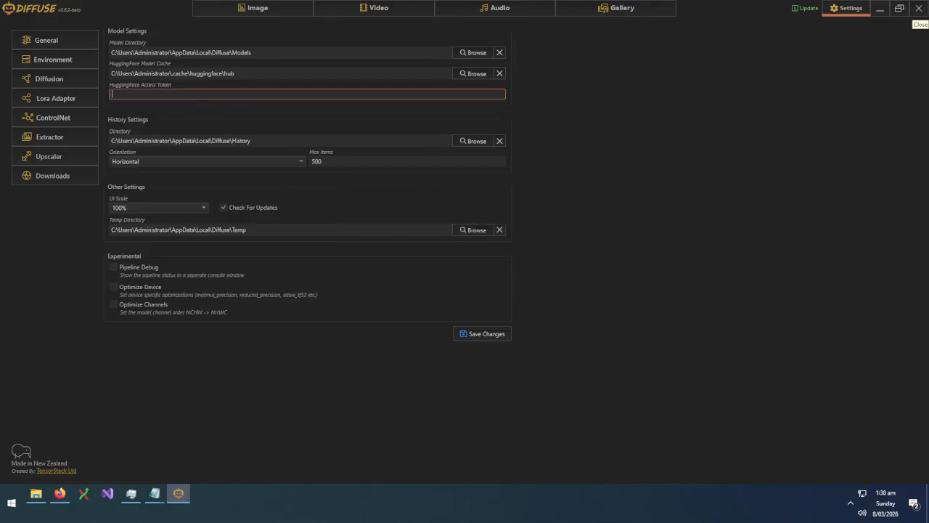
key("ctrl+v")
left_click(491, 336)
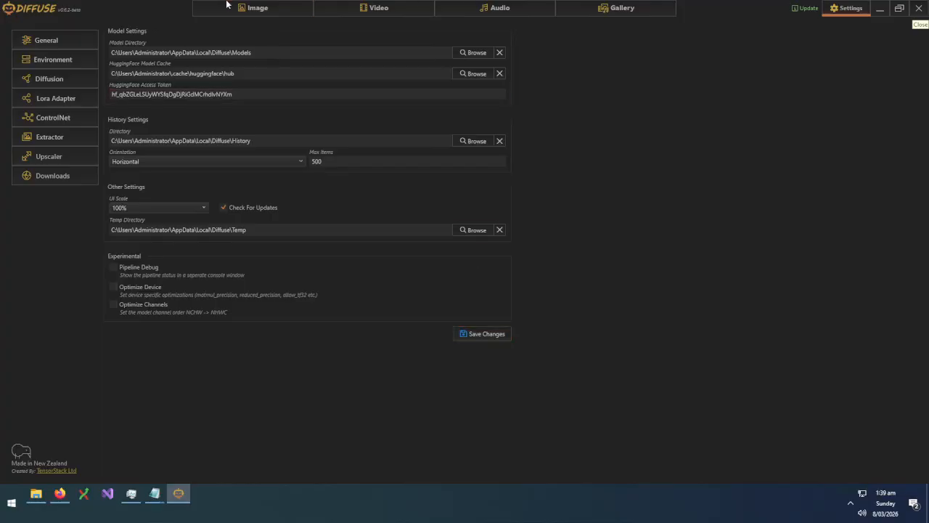
left_click(262, 5)
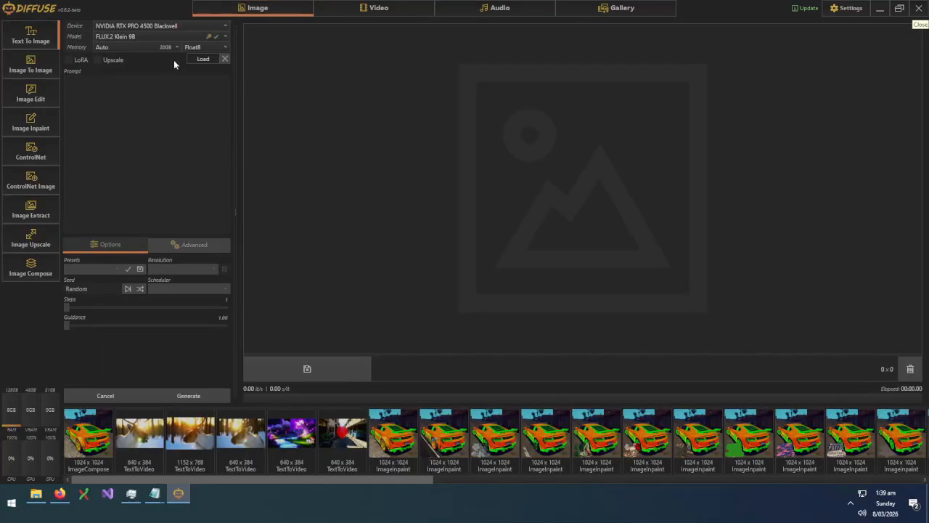
Load FLUX.2 Klein 9B, downloading its transformer files with 1024 x 1024 and FlowMatch-EulerDiscrete defaults
left_click(202, 61)
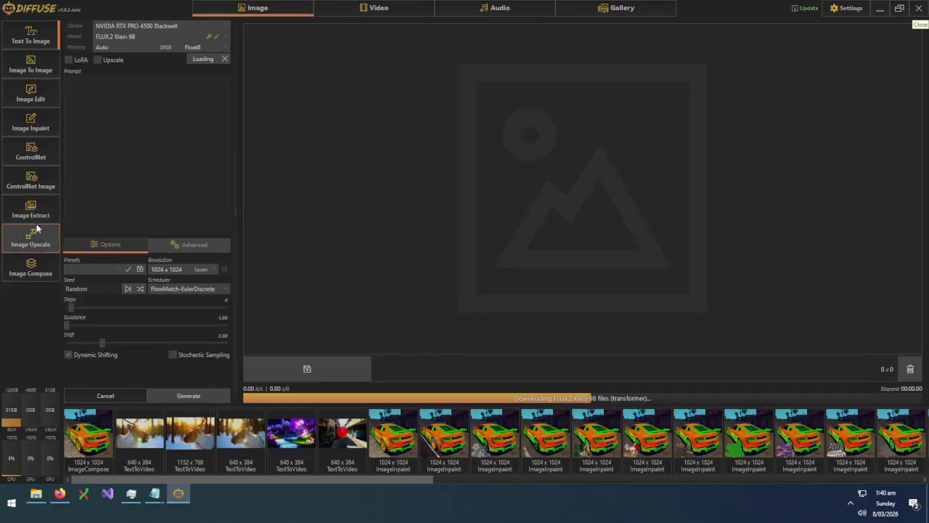
In Image Compose, add the orange-and-green car and the BOOSTED AUTOS poster as layers
left_click(31, 268)
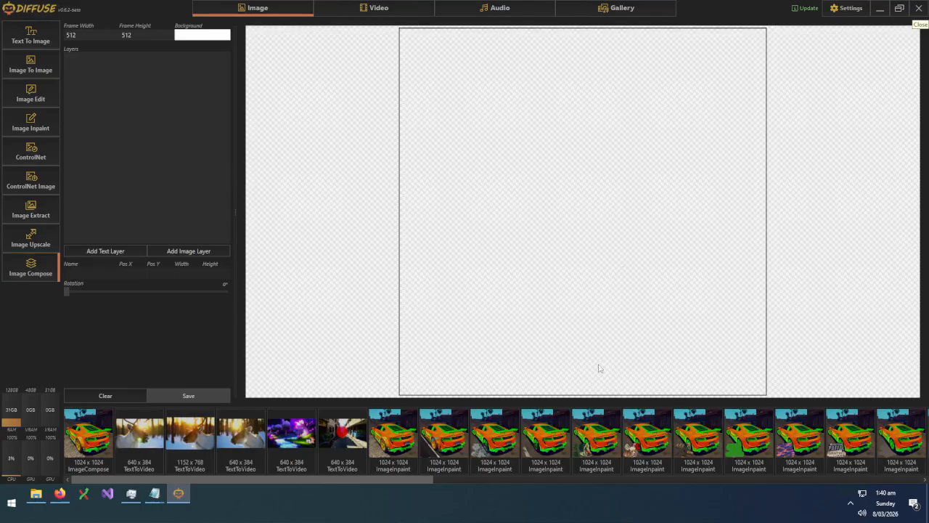
mouse_move(397, 449)
left_click_drag(398, 448, 505, 185)
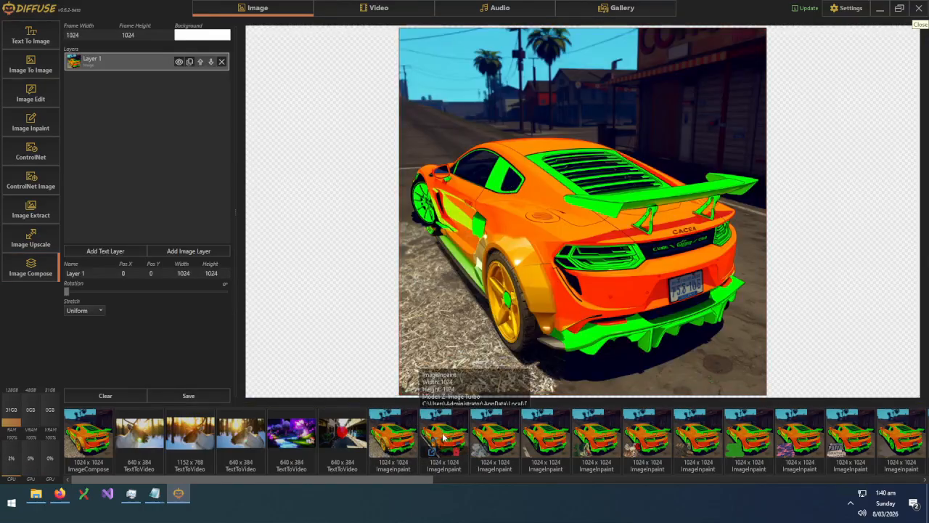
left_click_drag(403, 479, 406, 482)
scroll(405, 481, "right", 10)
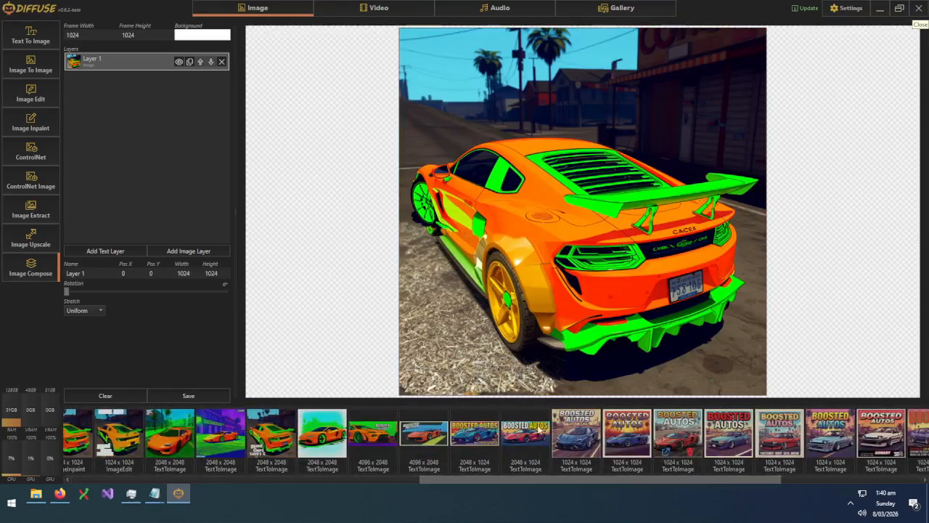
mouse_move(418, 430)
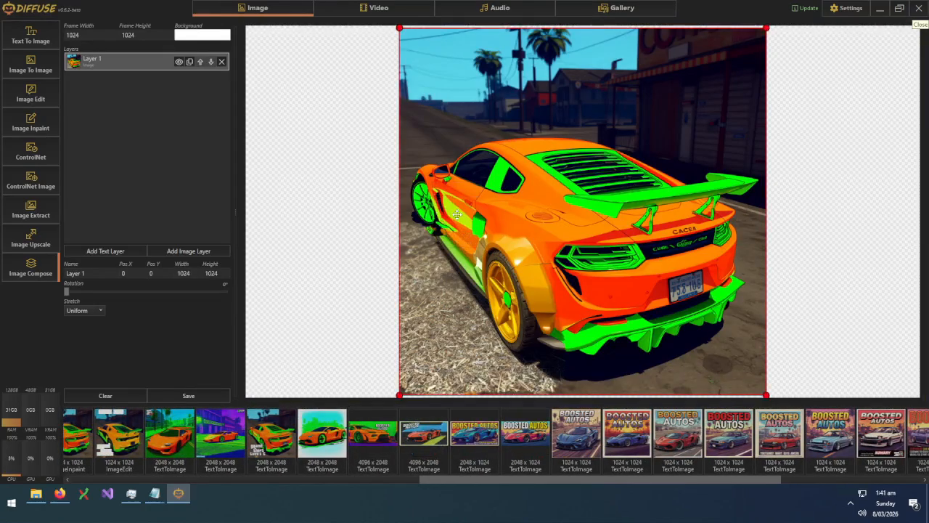
left_click_drag(578, 446, 332, 259)
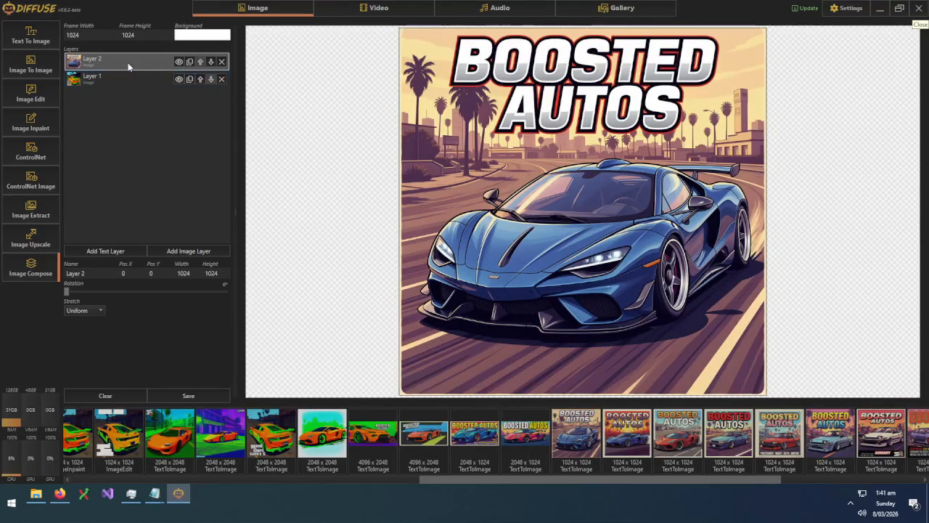
Shift the BOOSTED AUTOS layer left and rotate it 10°
left_click(178, 62)
left_click(178, 62)
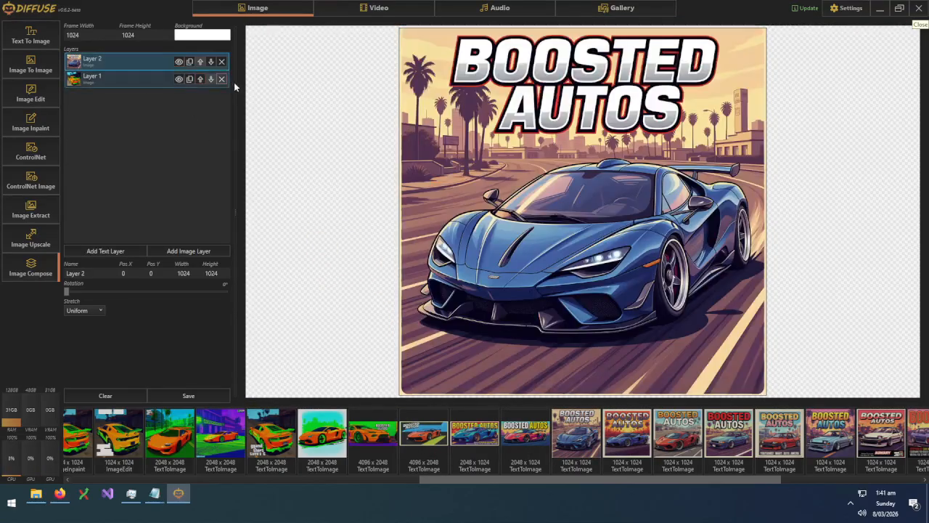
left_click_drag(457, 193, 262, 197)
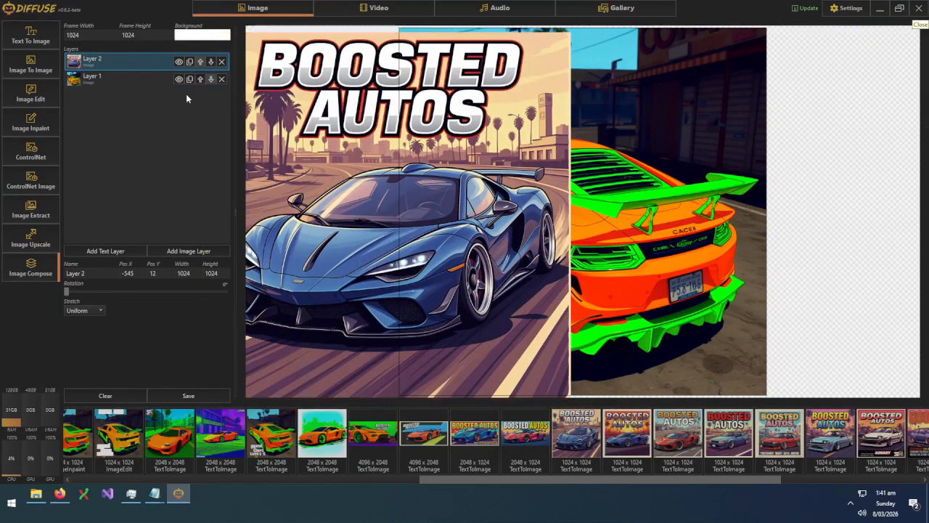
mouse_move(69, 291)
left_mouse_down()
mouse_move(157, 290)
mouse_move(74, 291)
left_mouse_up()
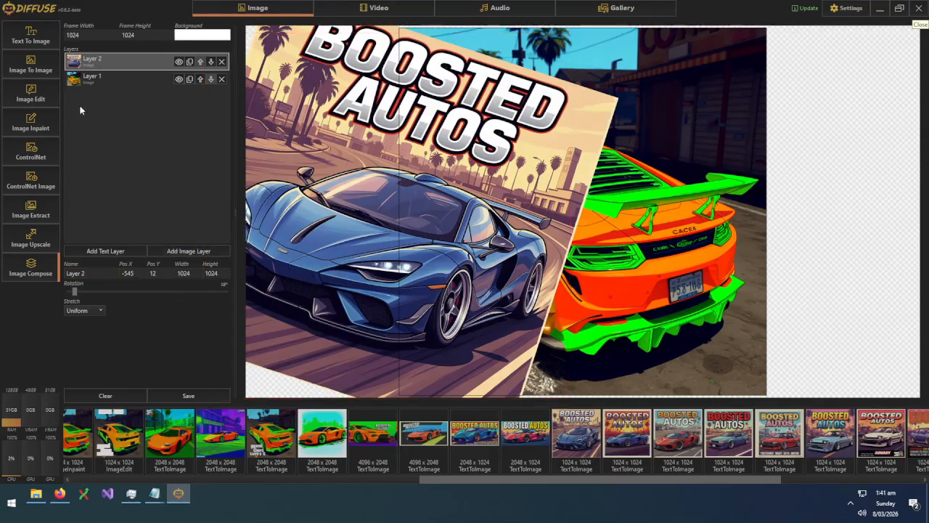
Return to Text To Image and wait for FLUX.2 Klein 9B to finish downloading and loading
left_click(33, 36)
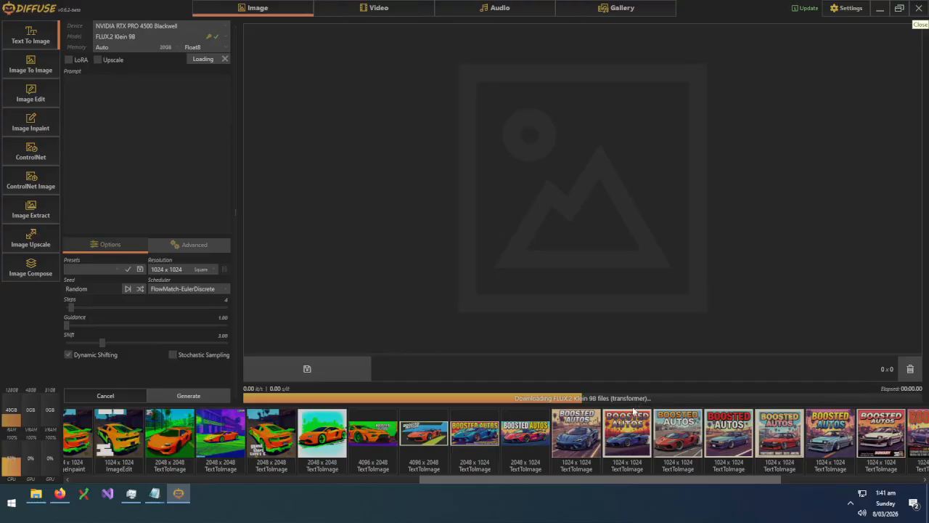
mouse_move(632, 410)
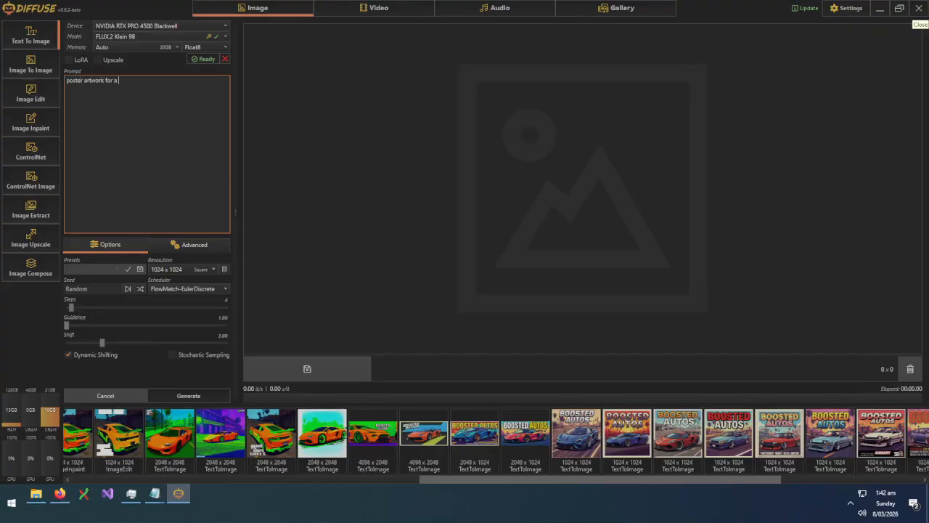
Finish the 'sports car hyper car, vibrant orange and green neon, grand theft auto' prompt and generate twice
type("sports car hyper car, vibrant orange and")
type("gre")
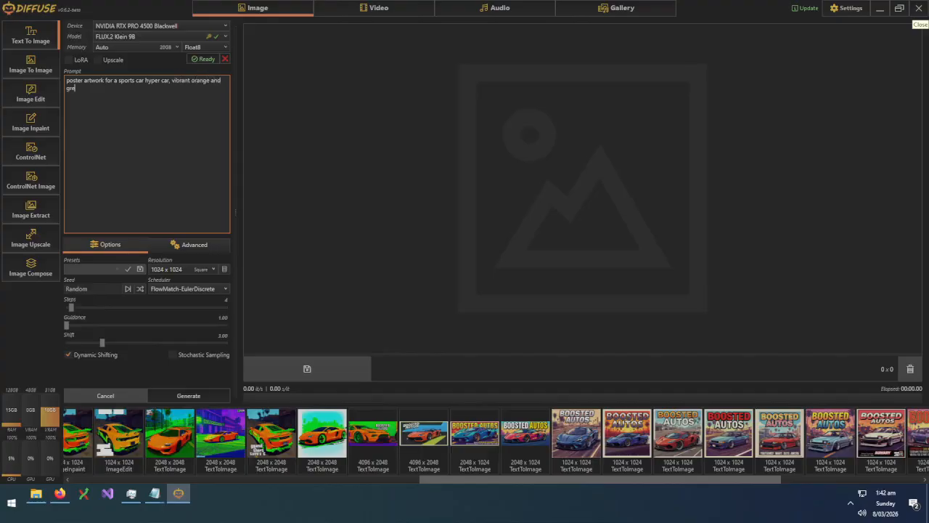
type("en neon colors, grand theft auto art style")
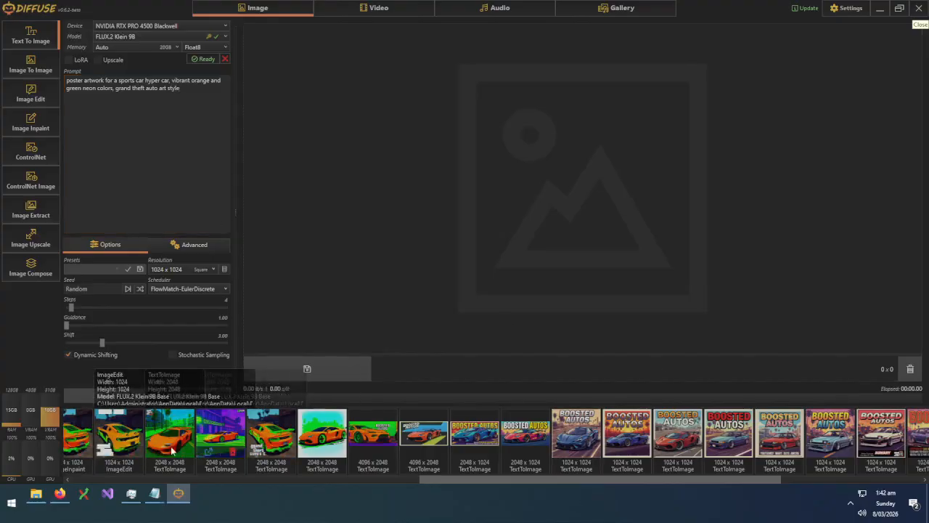
left_click(204, 395)
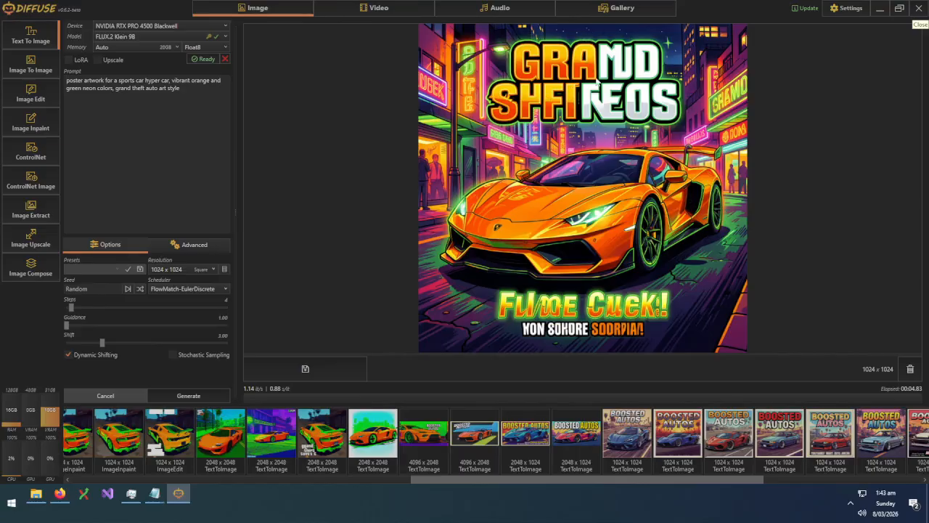
left_click(203, 397)
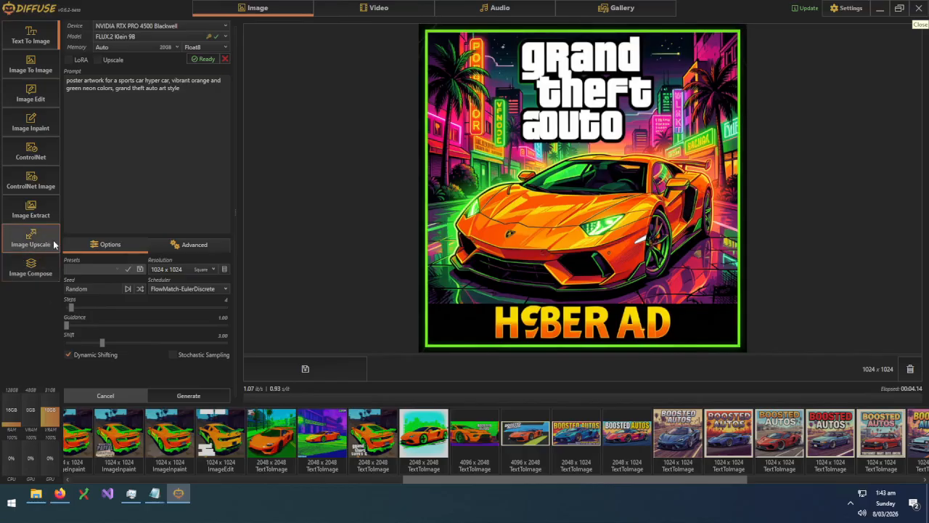
Load SoftEdge in Image Extract and extract line art from the grand theft auto poster
left_click(36, 218)
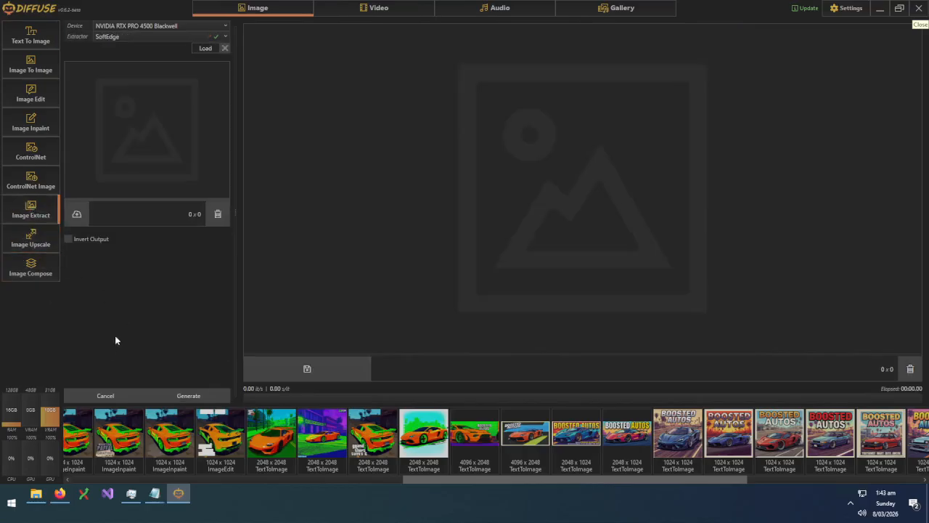
left_click_drag(442, 478, 111, 478)
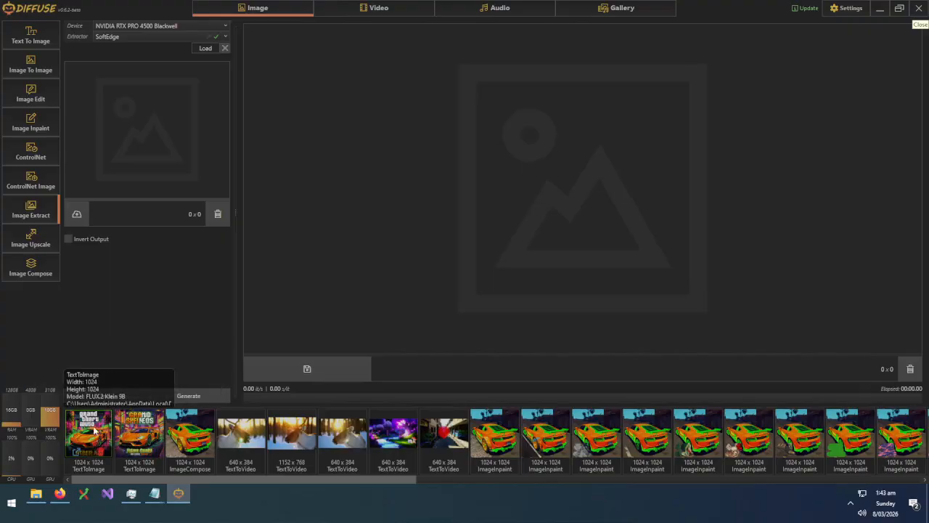
left_click_drag(94, 437, 552, 182)
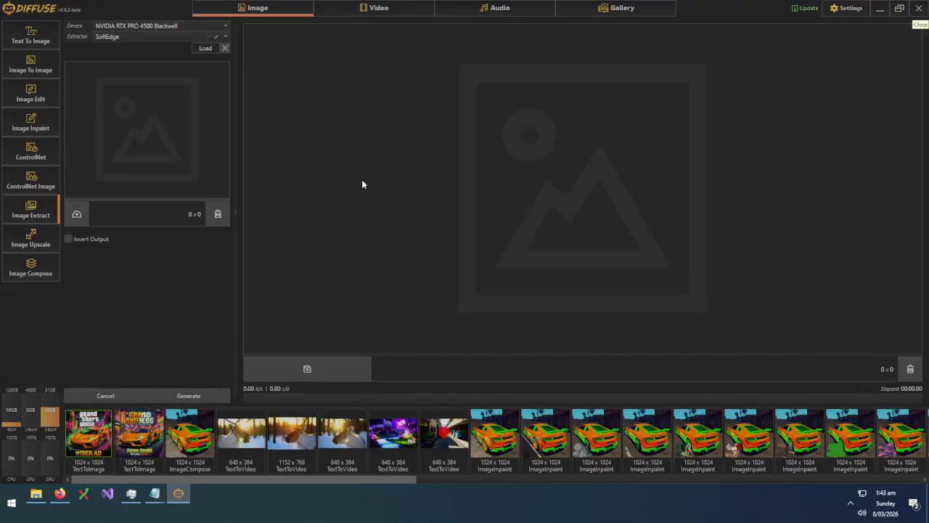
left_click(210, 49)
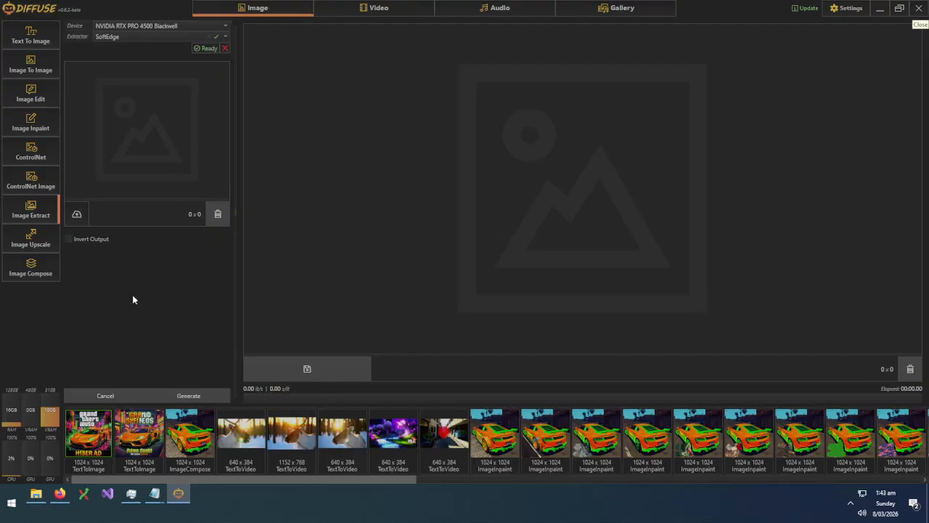
left_click_drag(90, 433, 161, 128)
left_click(211, 397)
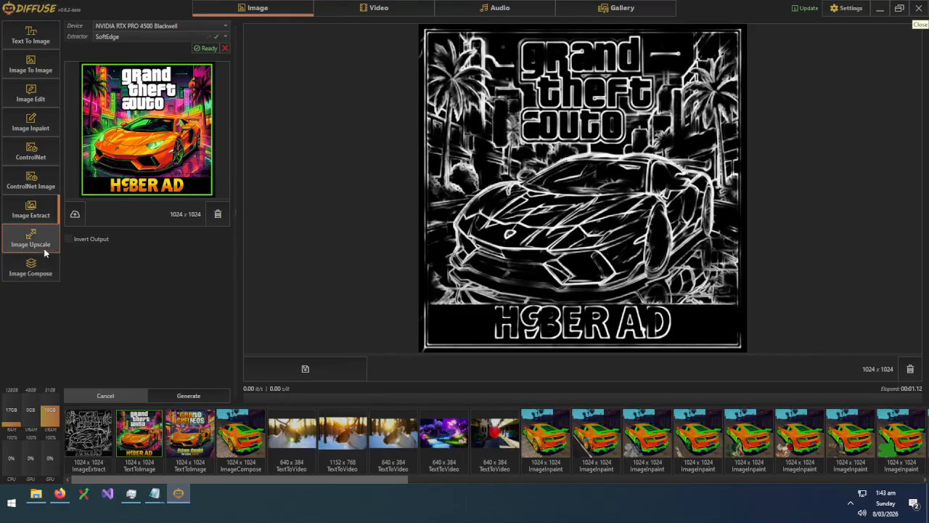
Browse the extractor type list, leaving SoftEdge selected
left_click(163, 37)
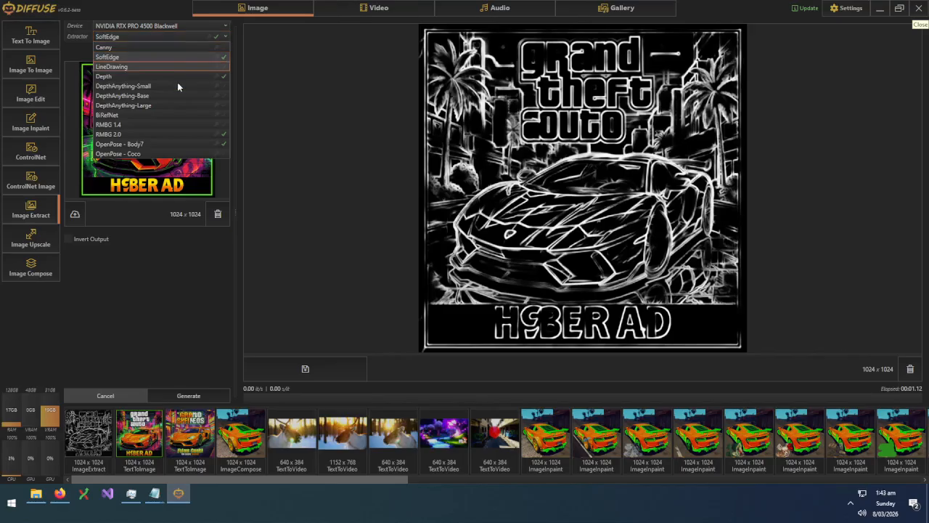
left_click(409, 206)
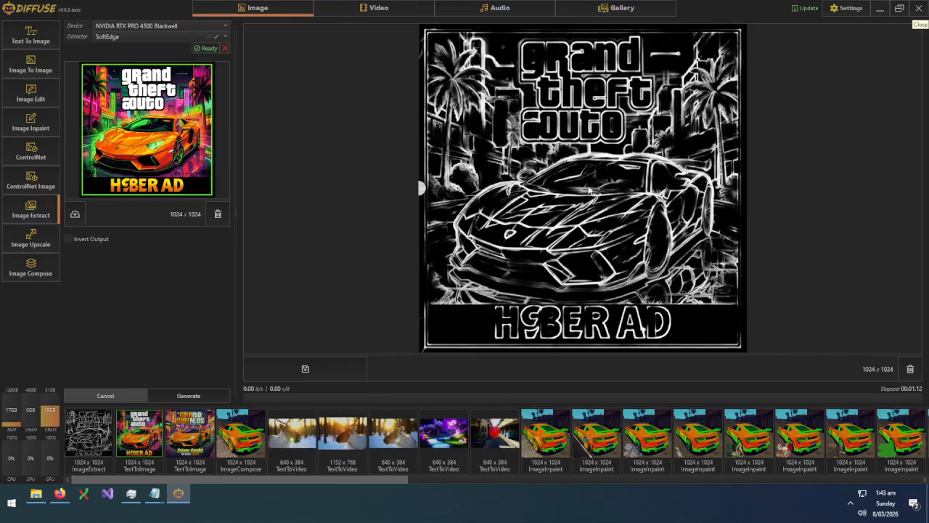
left_click(176, 35)
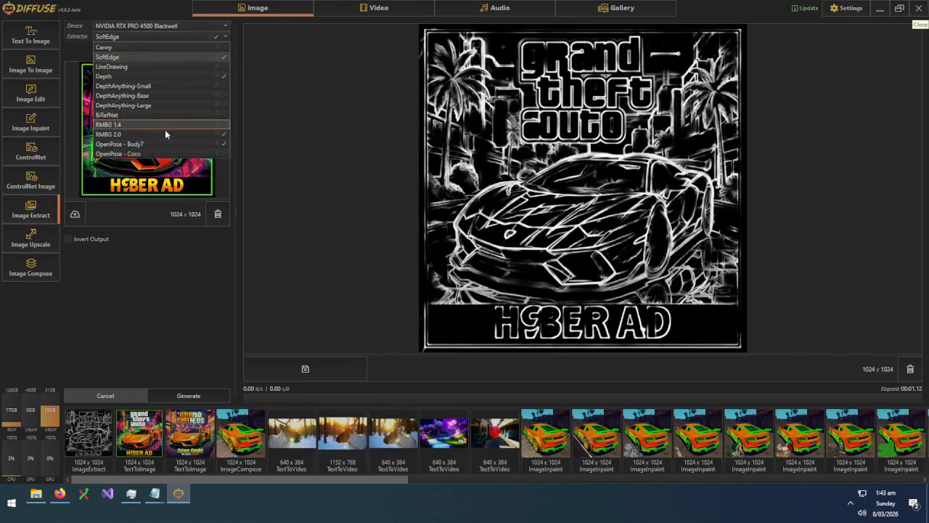
Select and load the RMBG 2.0 extractor, then run it on the poster
left_click(109, 135)
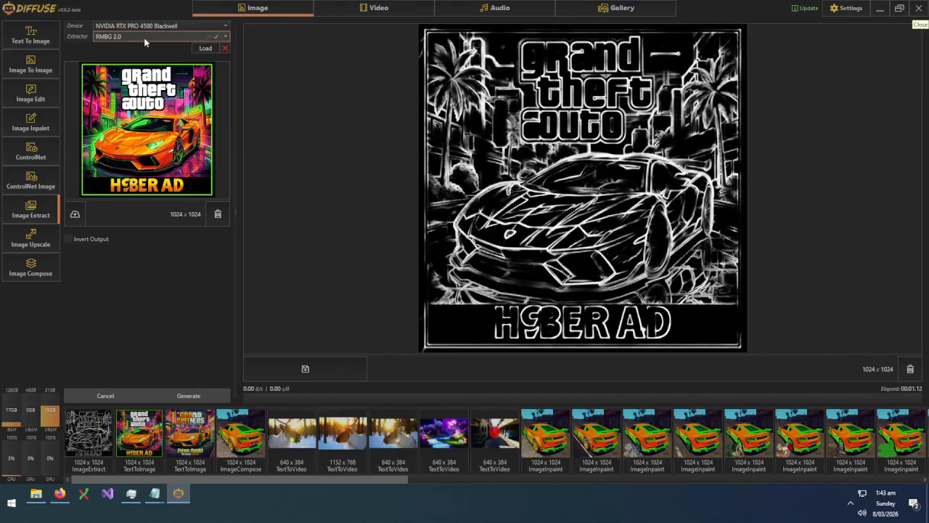
left_click(143, 37)
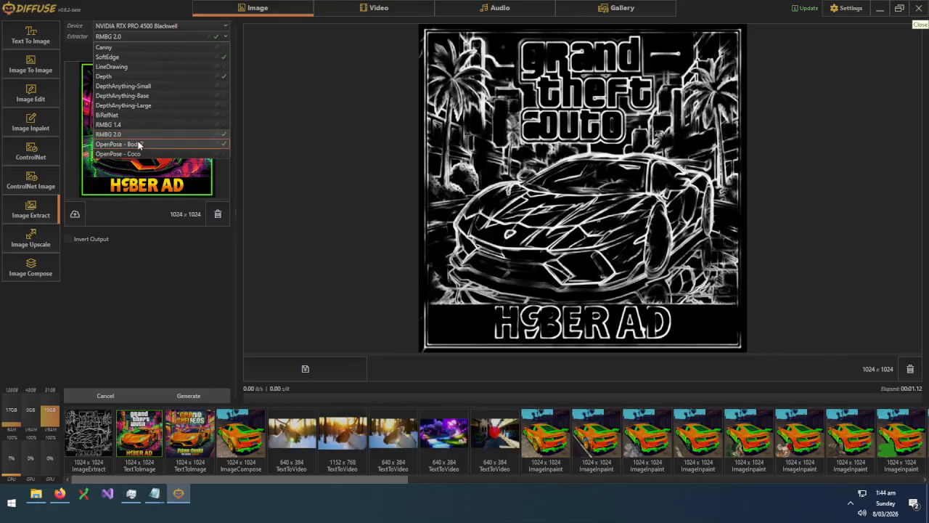
left_click(116, 136)
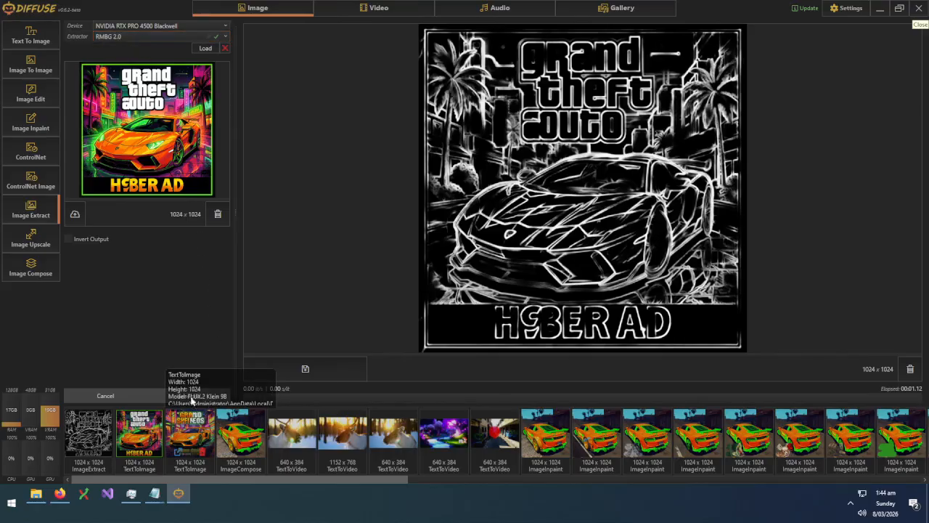
left_click(204, 48)
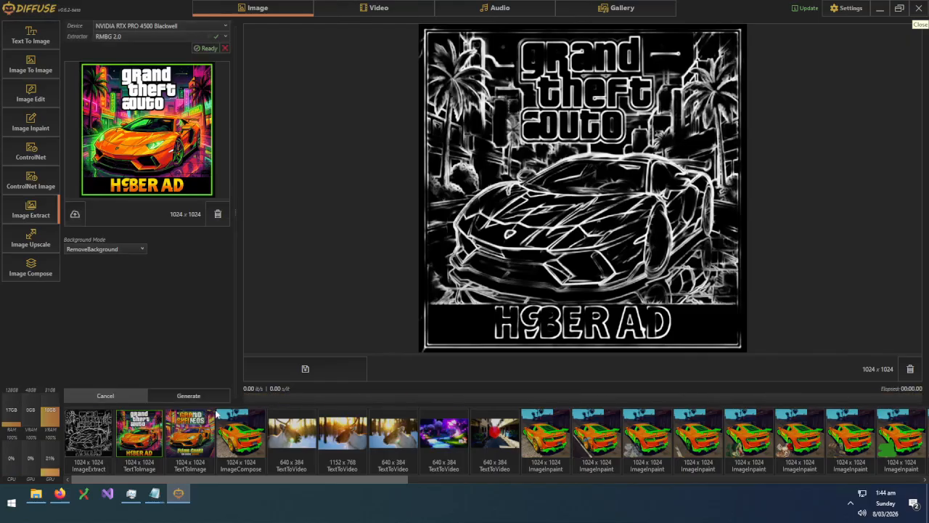
left_click(208, 394)
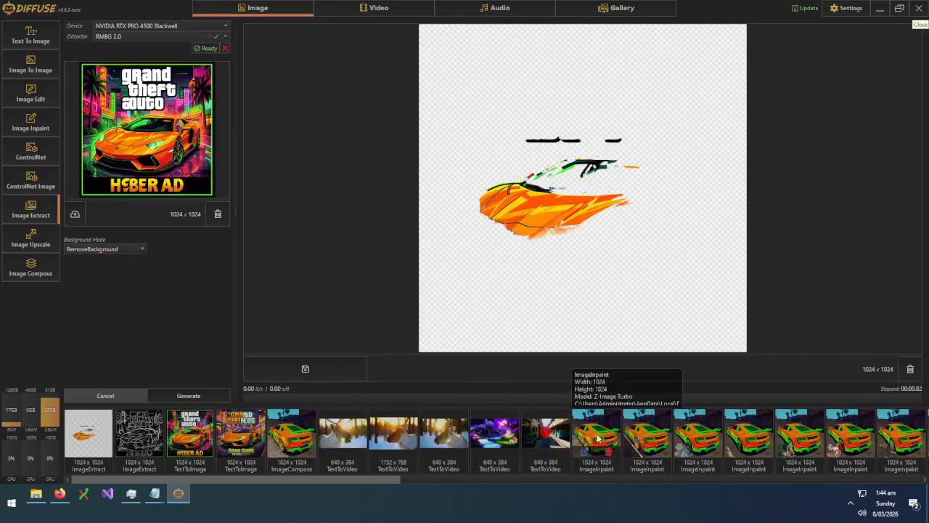
Remove the background from the 2048 x 2048 orange sports car image
left_click_drag(611, 441, 129, 136)
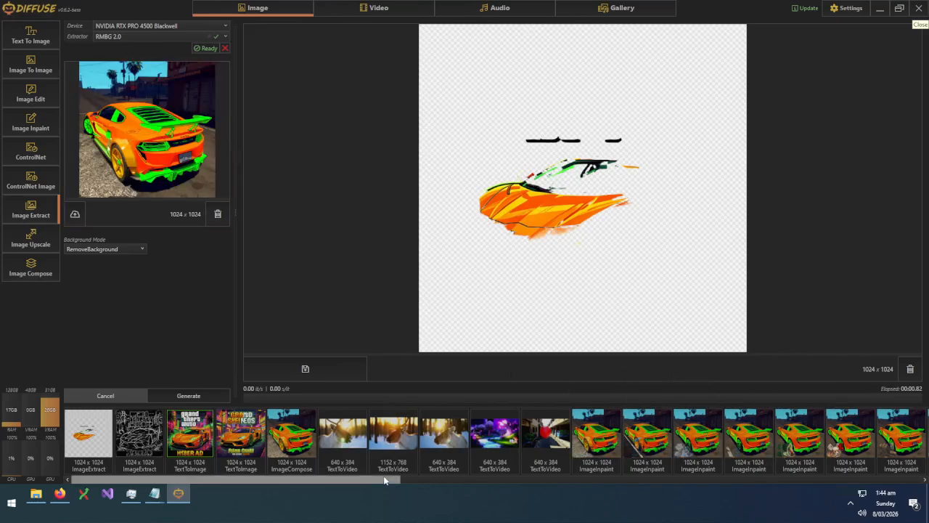
left_click_drag(386, 481, 601, 495)
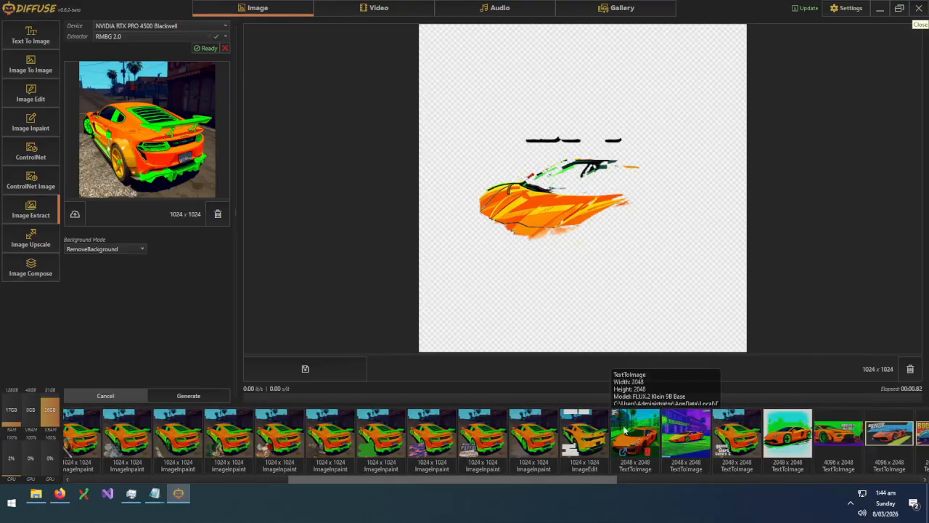
left_click_drag(638, 439, 174, 127)
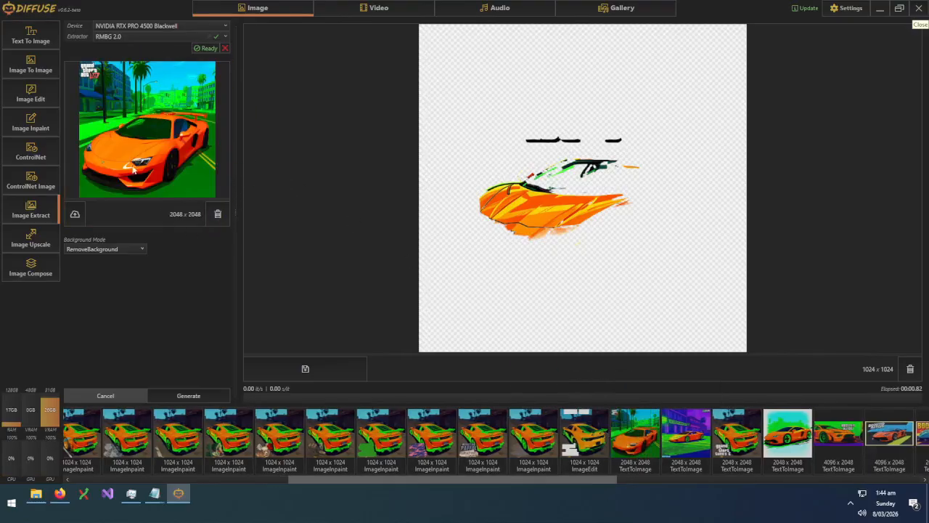
left_click(200, 398)
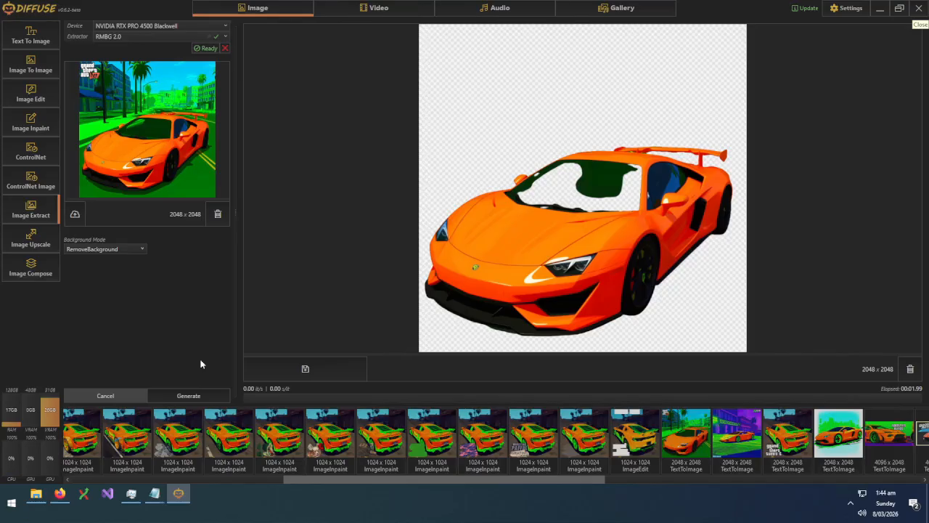
Load the Depth extractor and extract a 2048 x 2048 grayscale depth map of the orange car scene
left_click(122, 36)
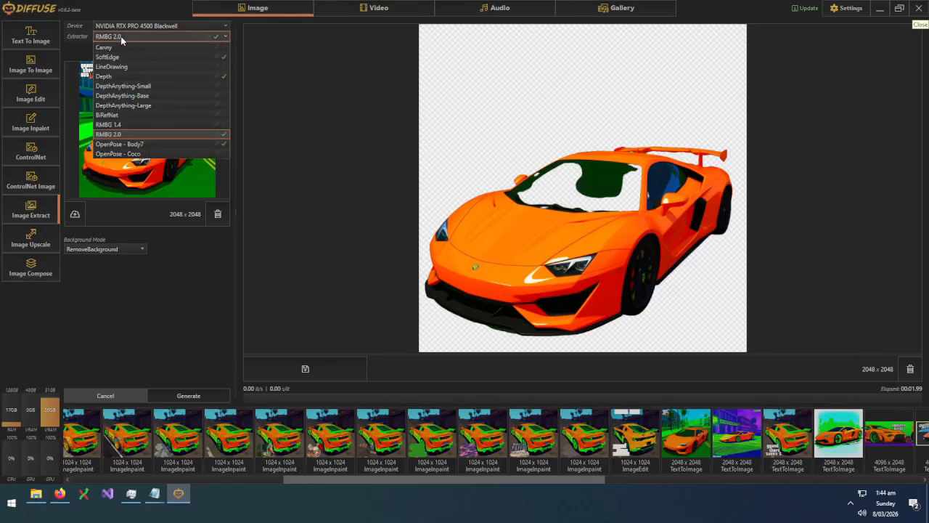
left_click(129, 76)
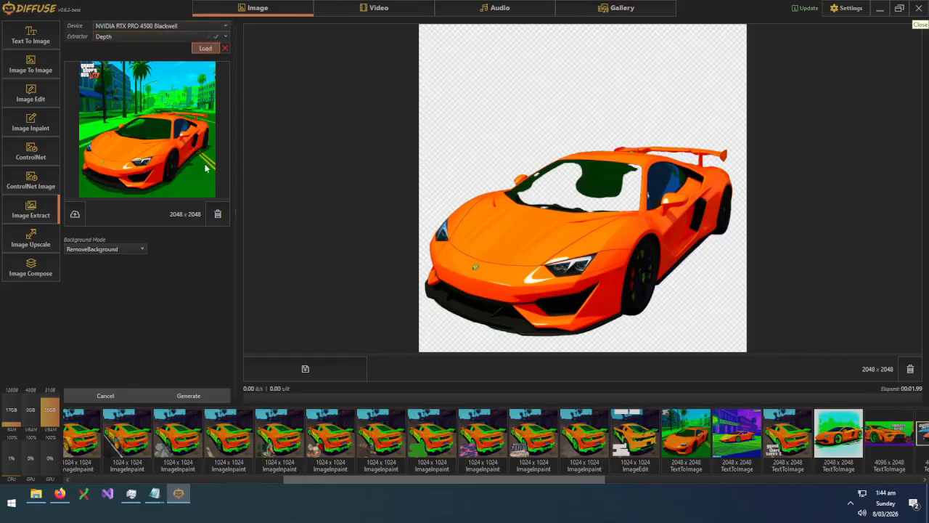
left_click(207, 48)
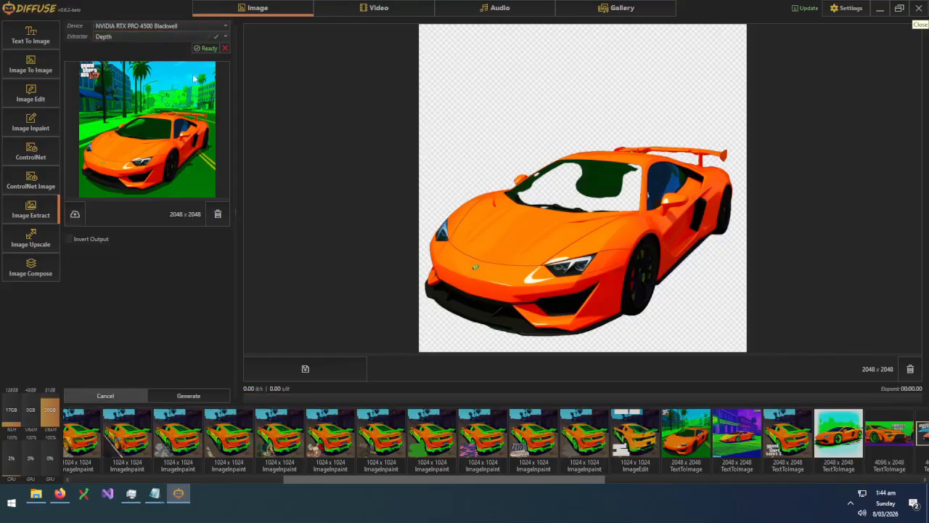
left_click(200, 396)
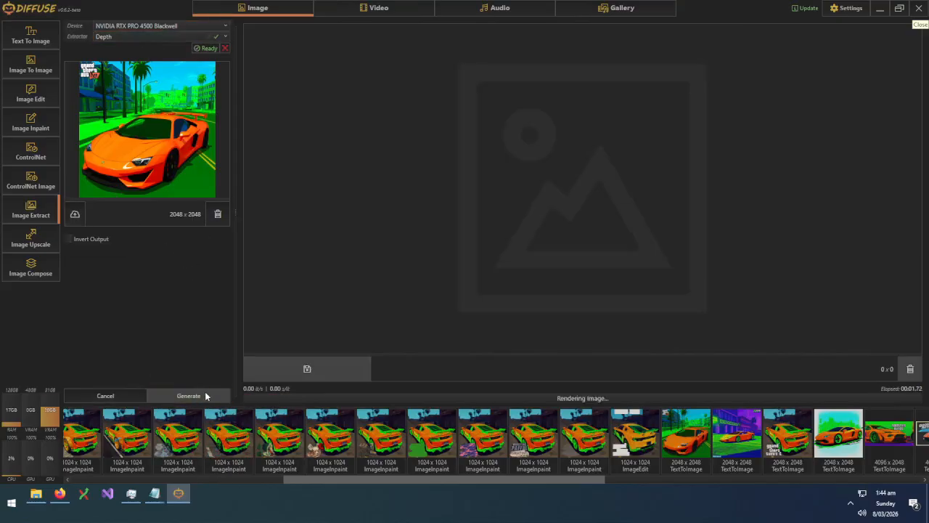
left_click(135, 37)
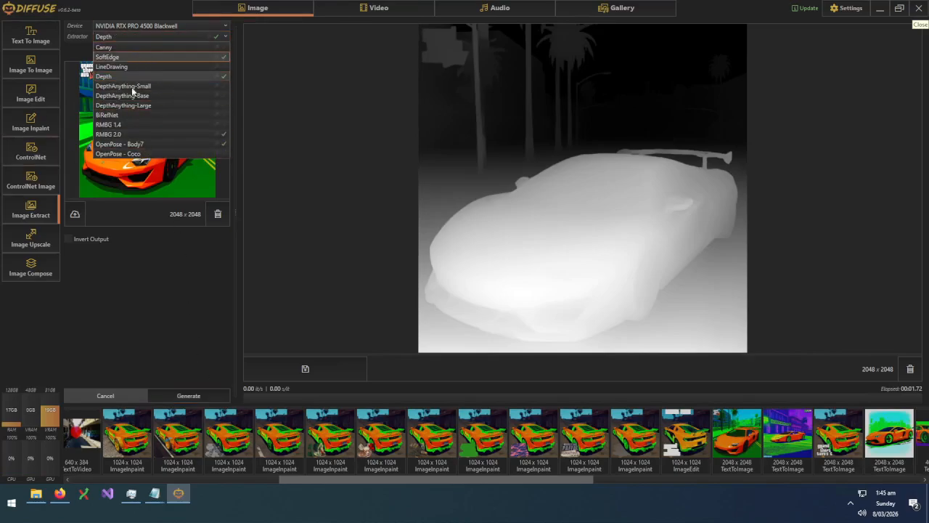
left_click(150, 309)
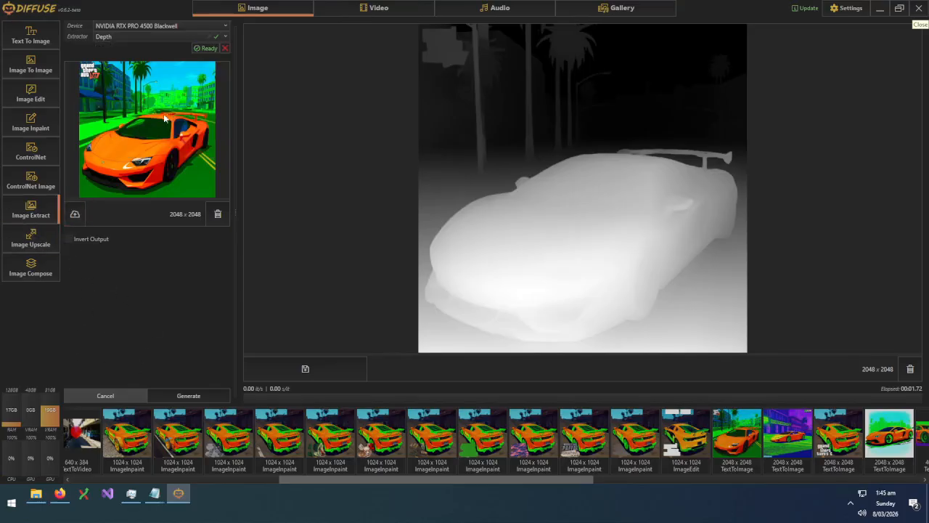
left_click(33, 240)
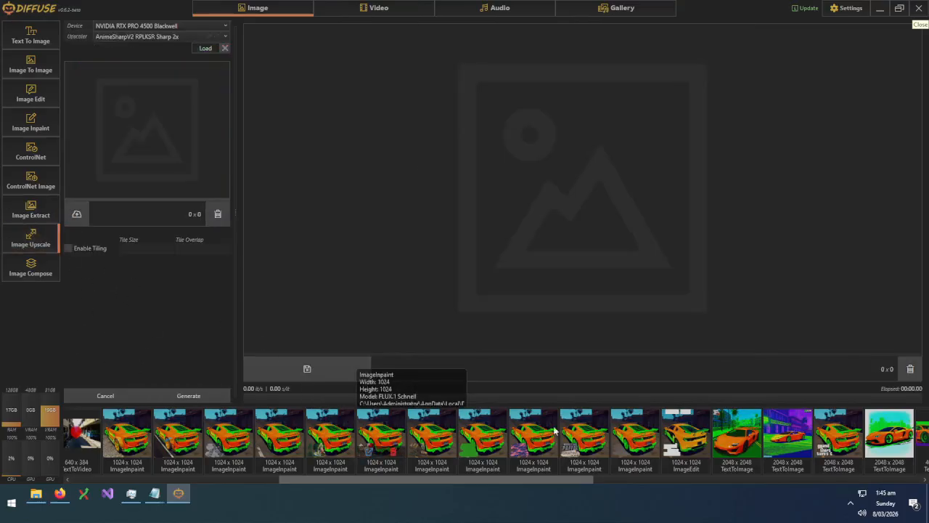
Try the AnimeSharpV2 RPLKSR Sharp 2x and MoSR Soft 2x upscalers, declining both model downloads
left_click_drag(736, 436, 121, 119)
left_click(203, 48)
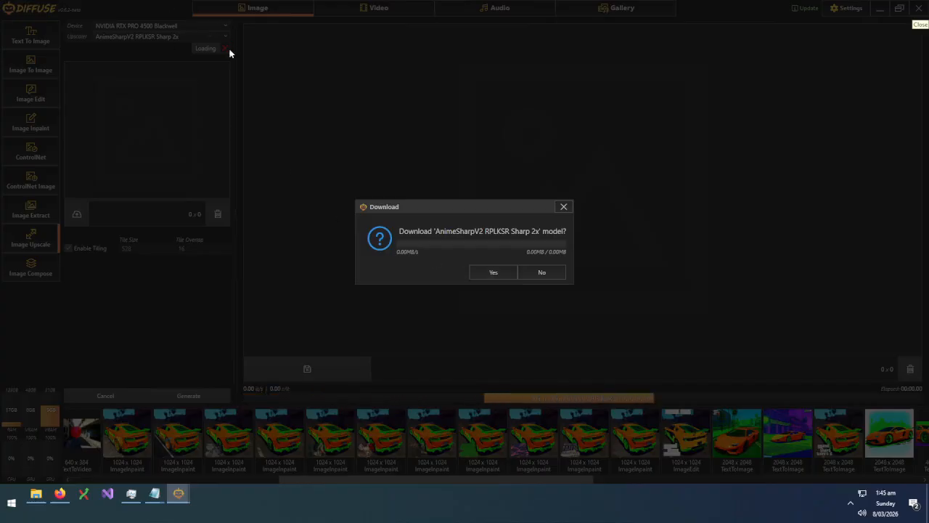
left_click(541, 271)
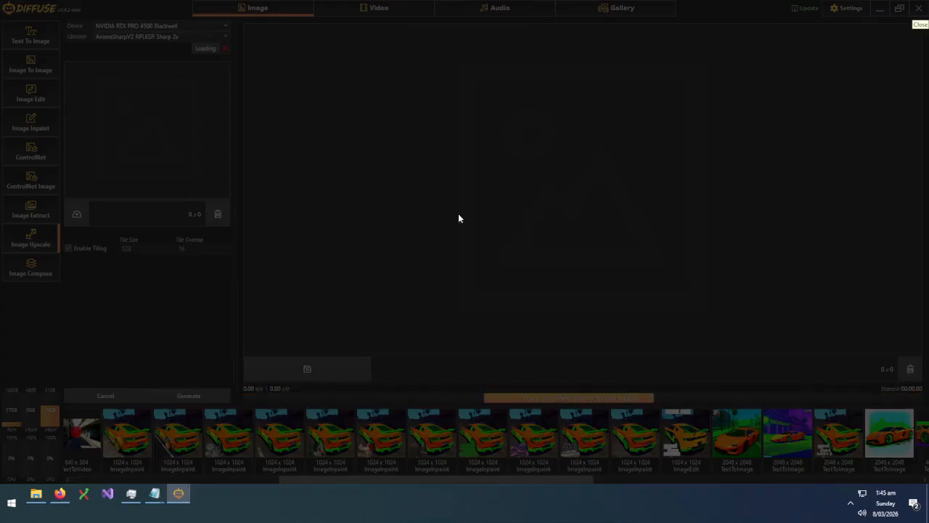
left_click(192, 38)
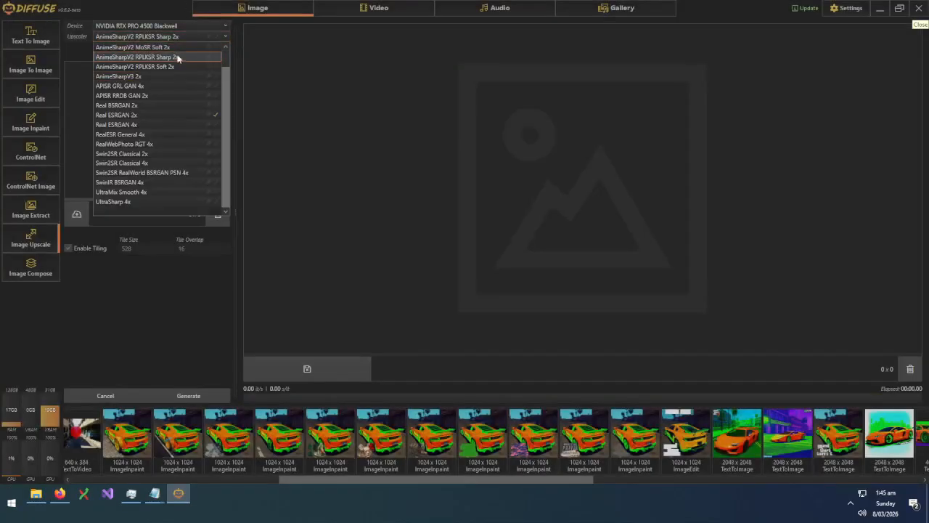
left_click(165, 48)
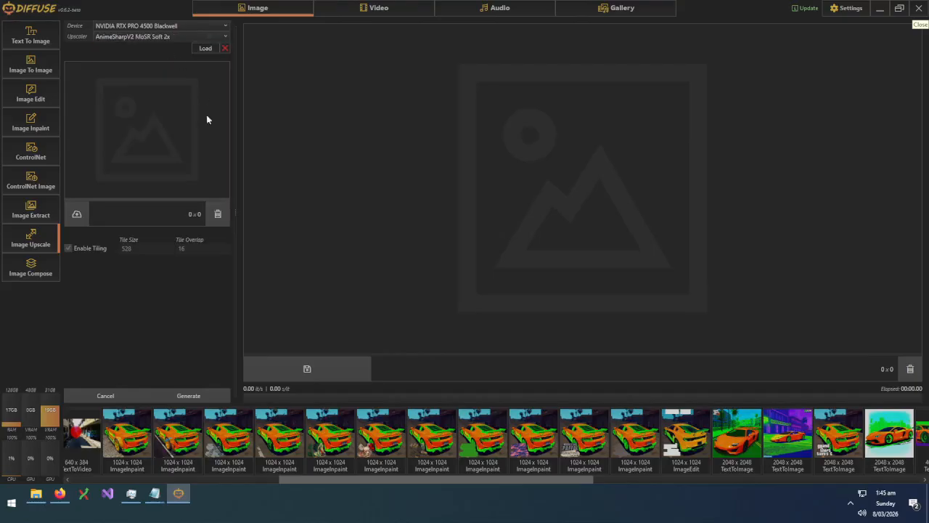
left_click(206, 48)
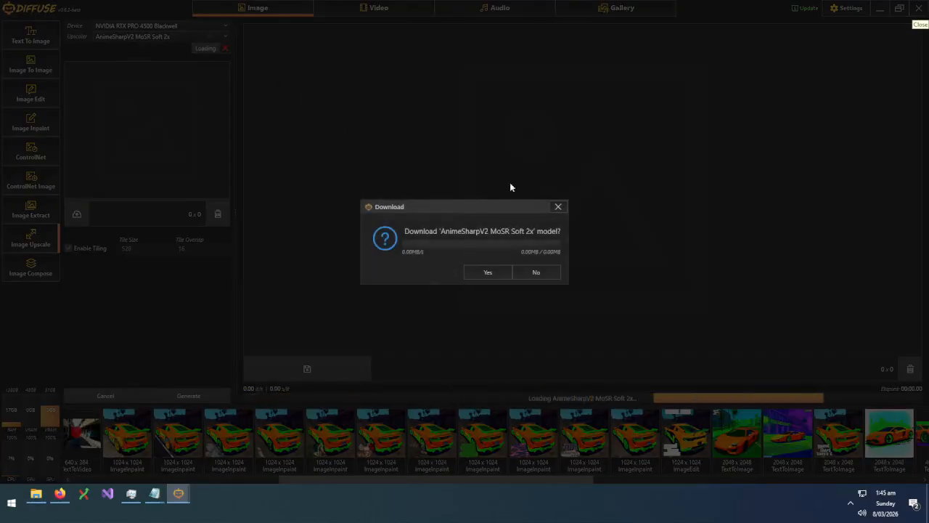
left_click(535, 273)
Upscale the 2048 x 2048 orange car scene to 4096 x 4096 with Real ESRGAN 2x
left_click(178, 37)
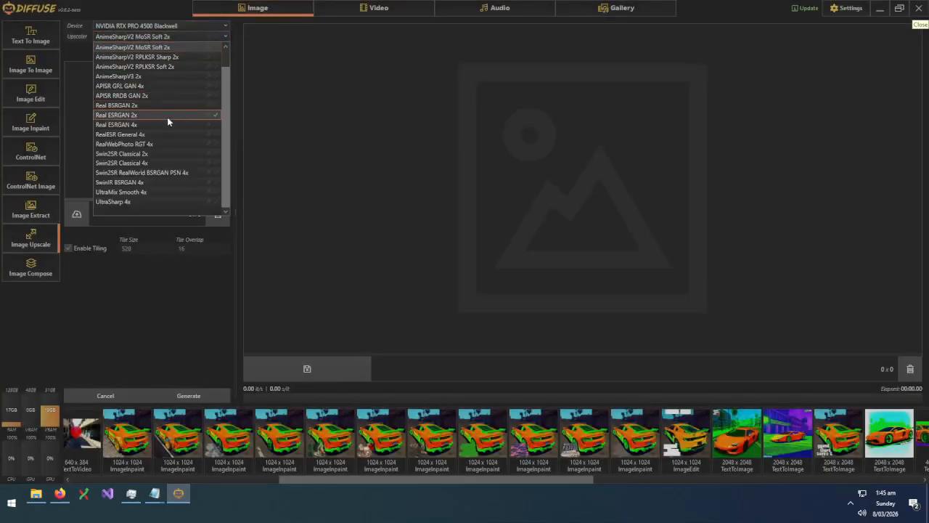
left_click(140, 116)
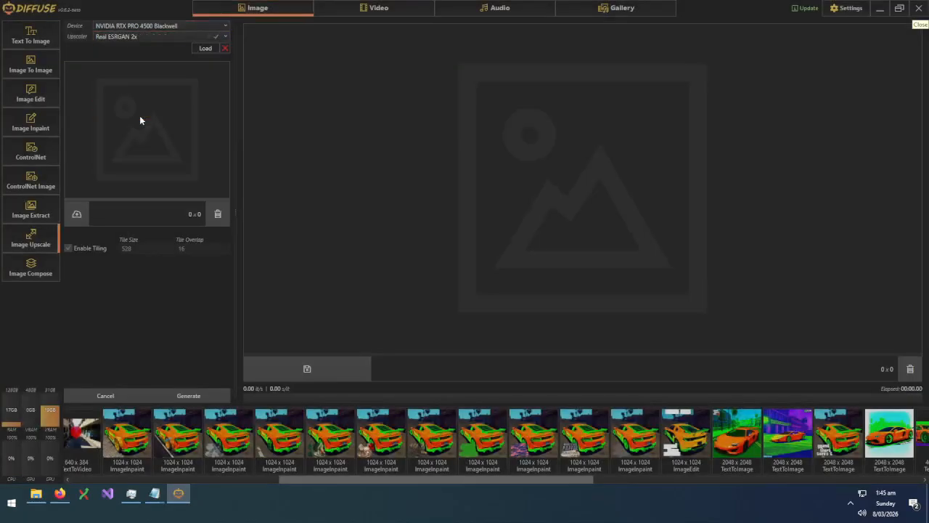
left_click(205, 48)
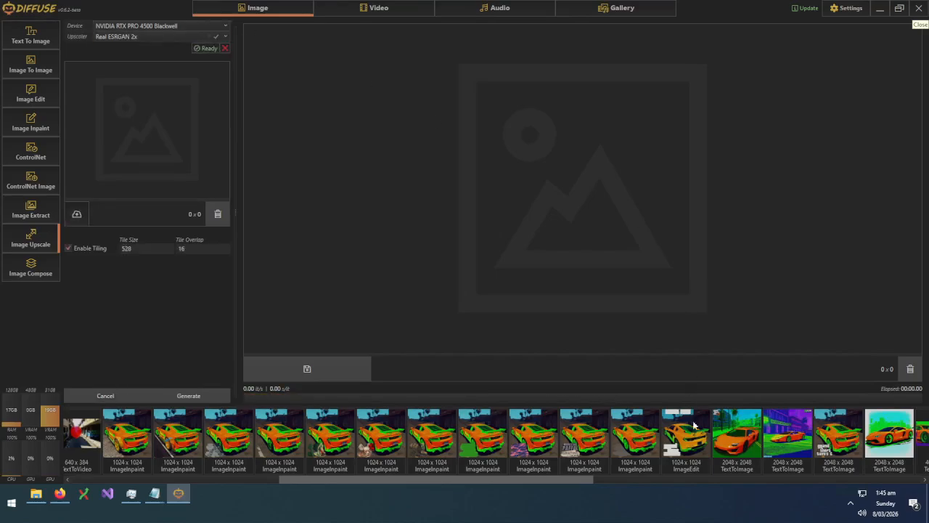
left_click_drag(740, 433, 175, 134)
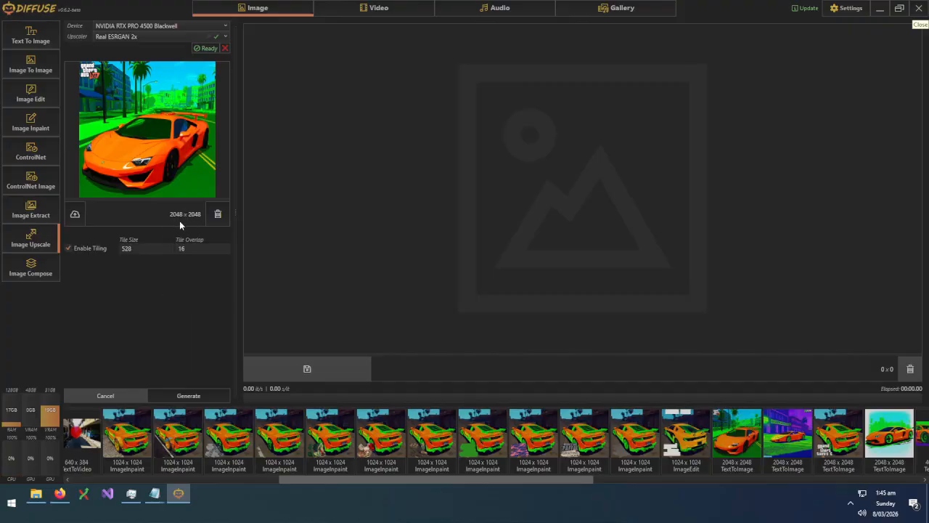
left_click(197, 395)
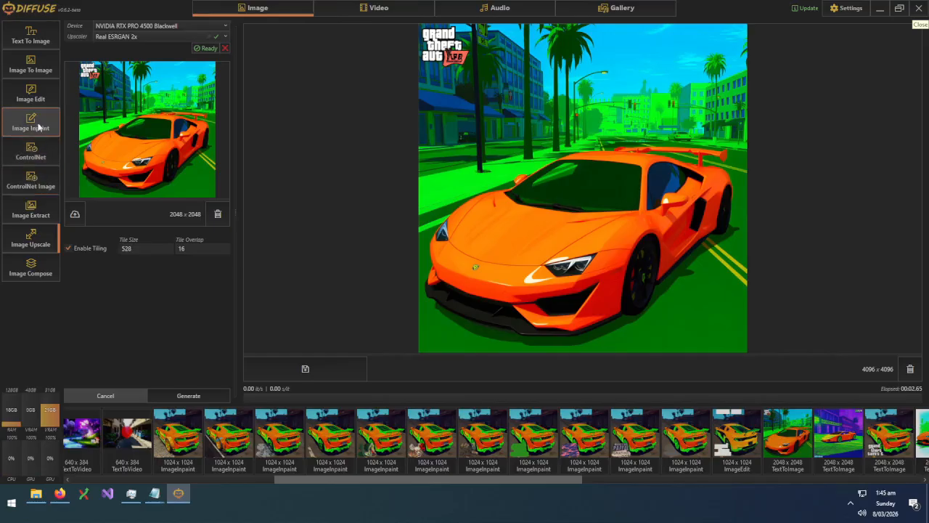
Load FLUX.2 Klein 9B for image-to-image generation
left_click(42, 73)
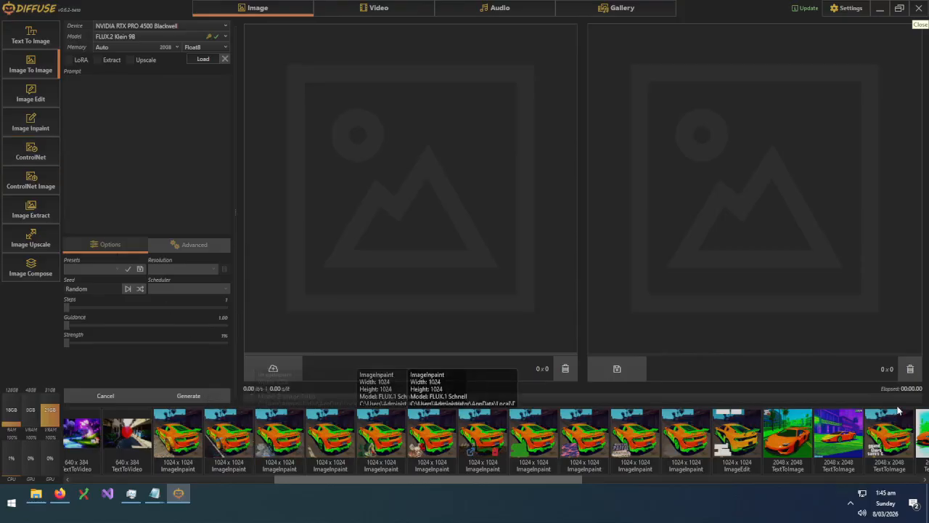
left_click_drag(626, 358, 104, 139)
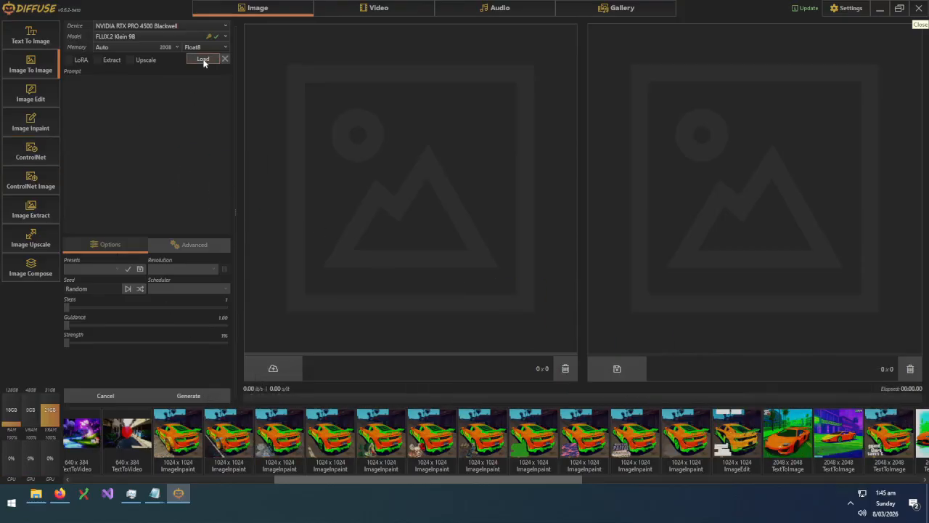
left_click(204, 61)
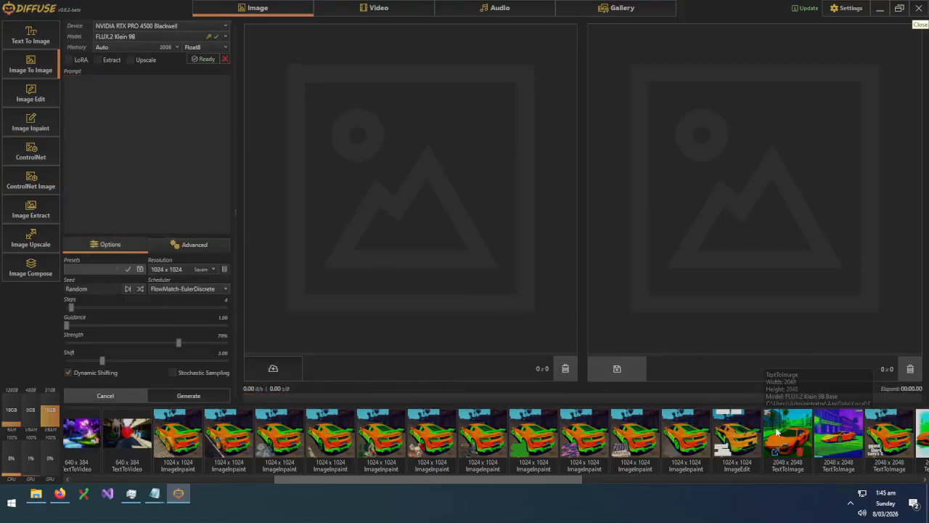
Generate a blue version of the orange car scene with the prompt 'blue car'
left_click_drag(789, 432, 145, 127)
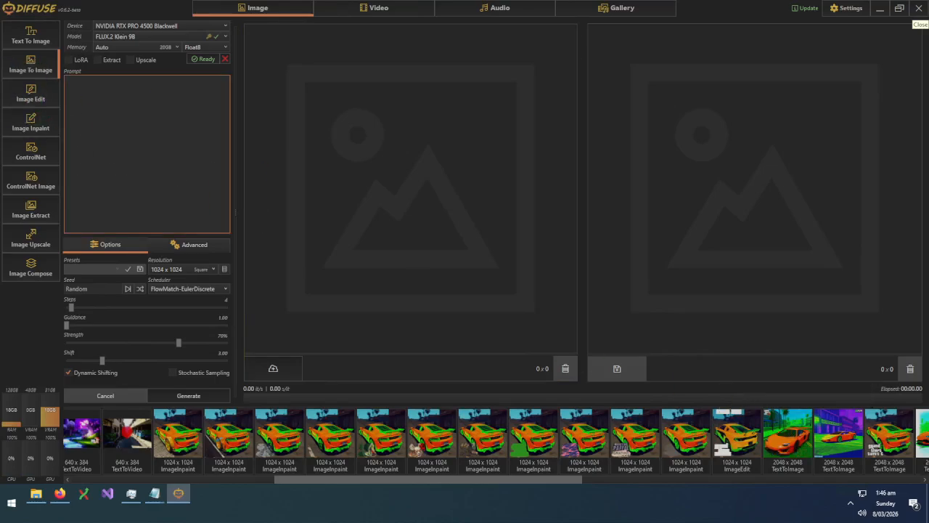
left_click_drag(772, 425, 359, 179)
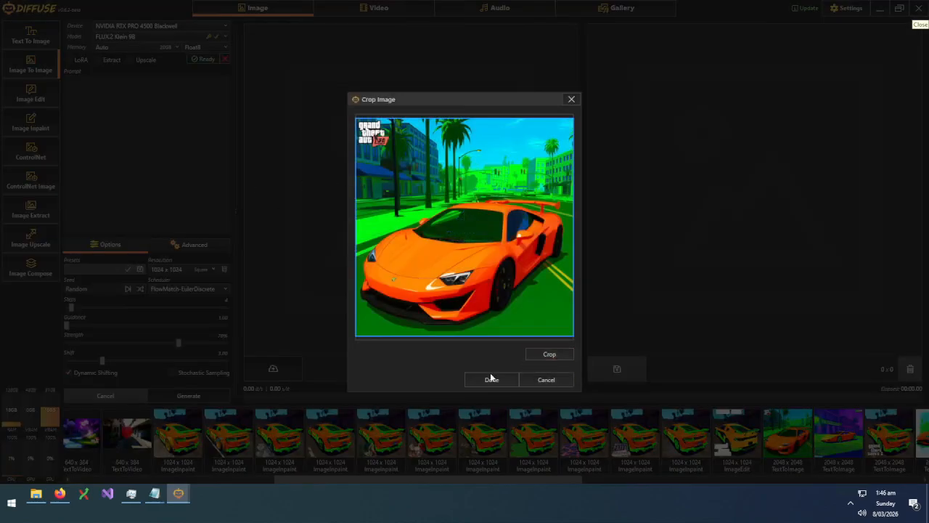
left_click(489, 378)
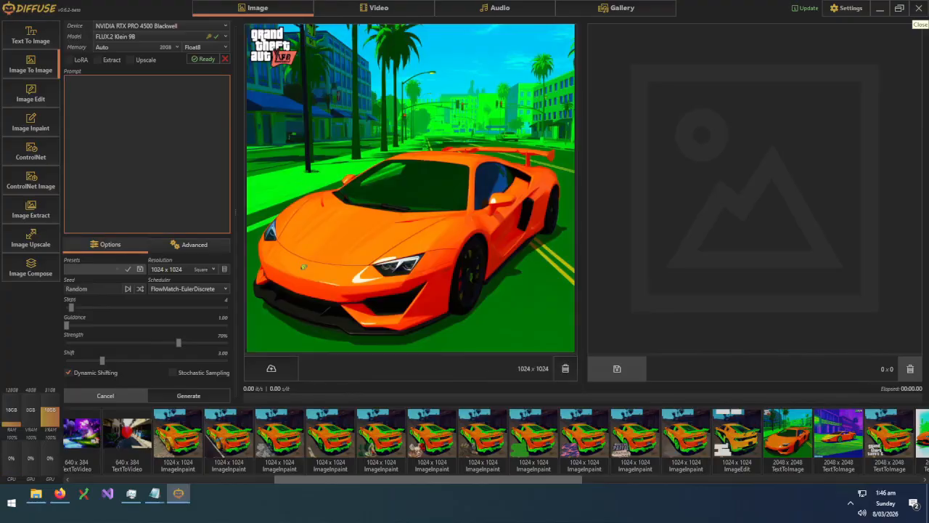
type("blue car")
left_click(197, 395)
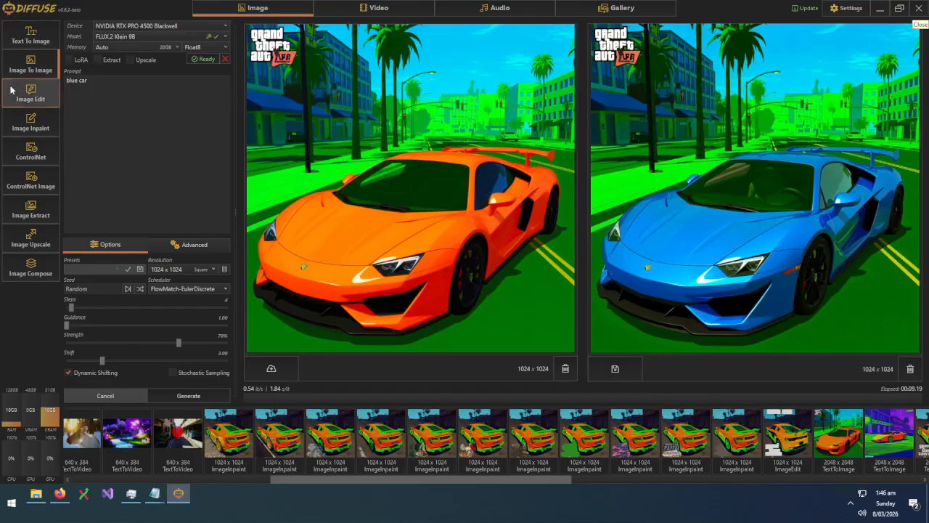
left_click(28, 104)
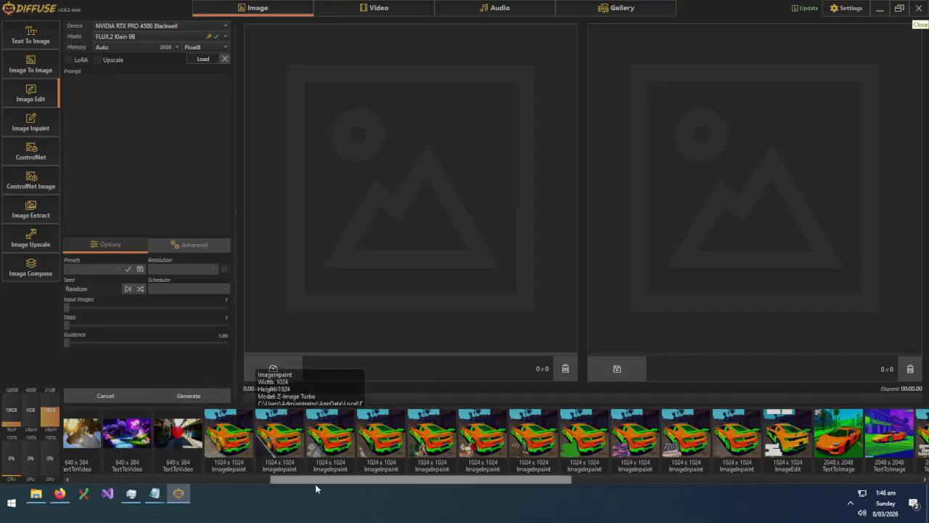
With FLUX.2 Klein 9B, edit the cut-out orange car into a 1024 x 1024 motorway scene
left_click_drag(312, 479, 113, 479)
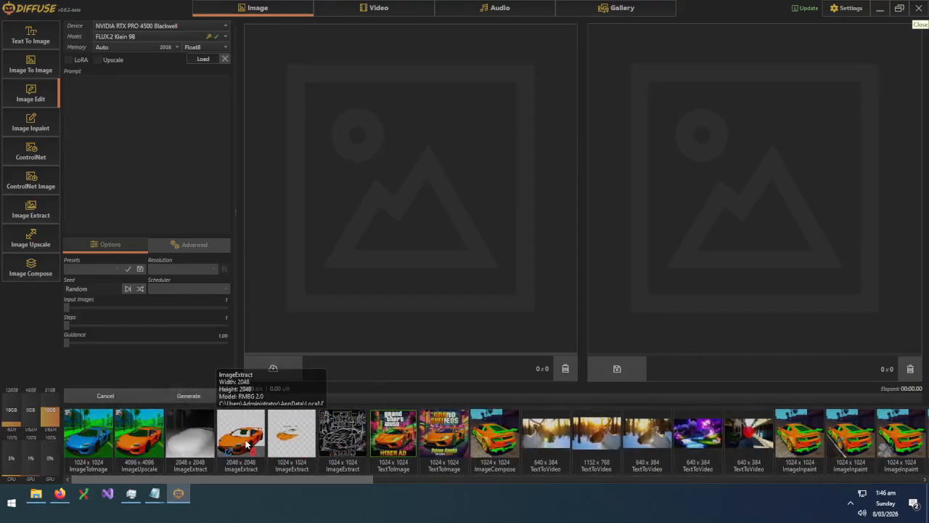
left_click(199, 59)
left_click(202, 60)
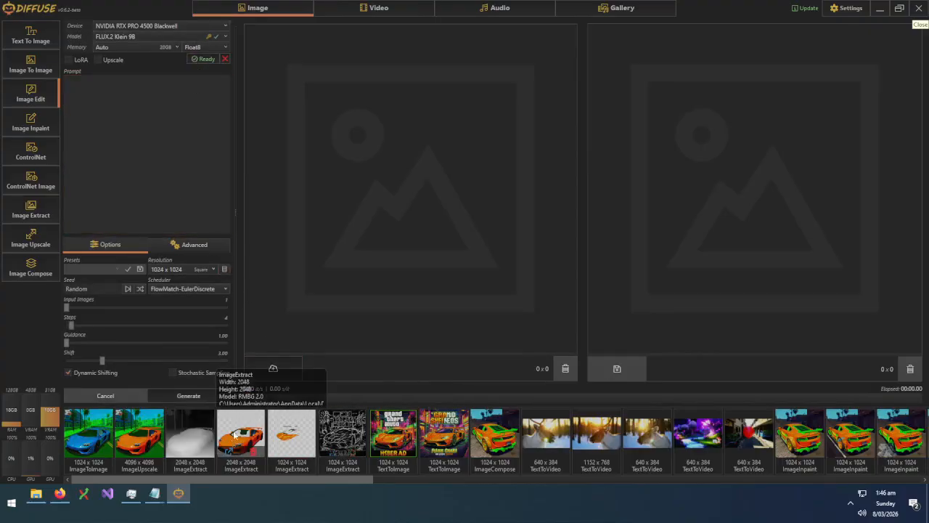
left_click_drag(234, 438, 385, 127)
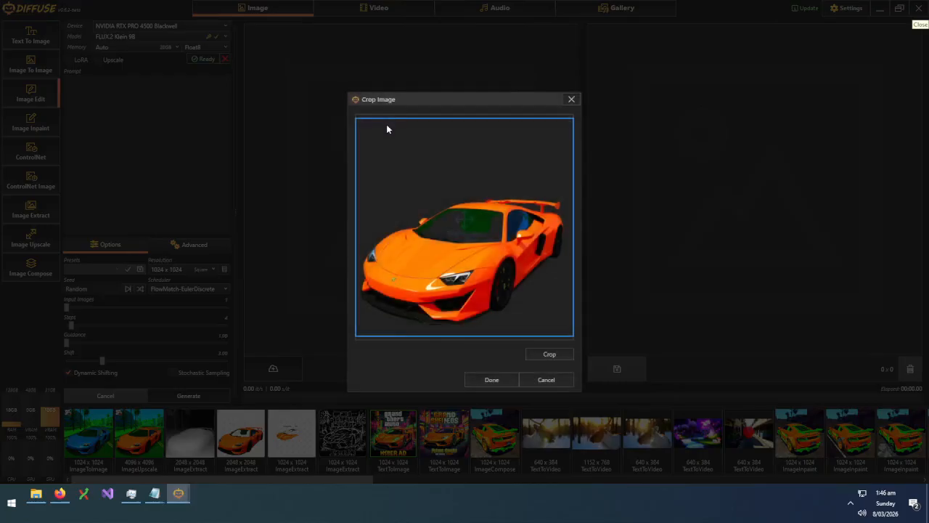
left_click(503, 379)
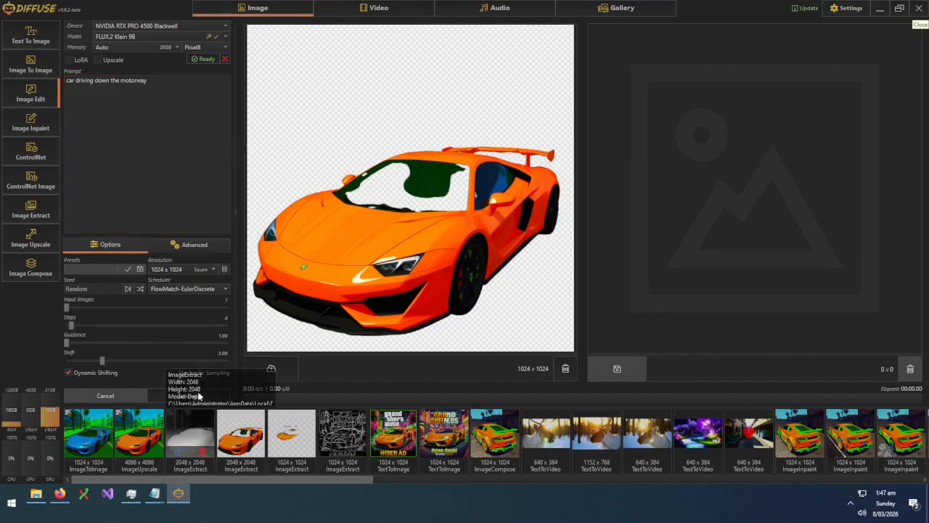
left_click(161, 399)
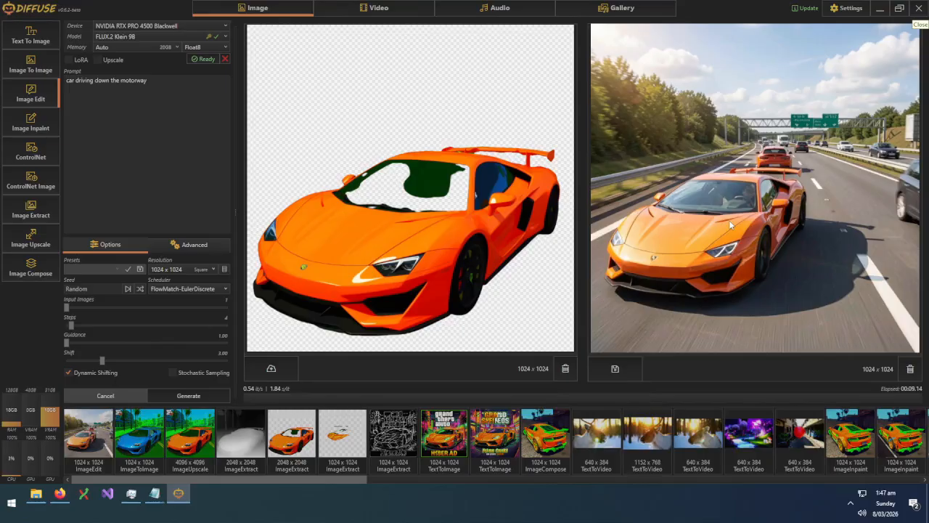
left_click(47, 95)
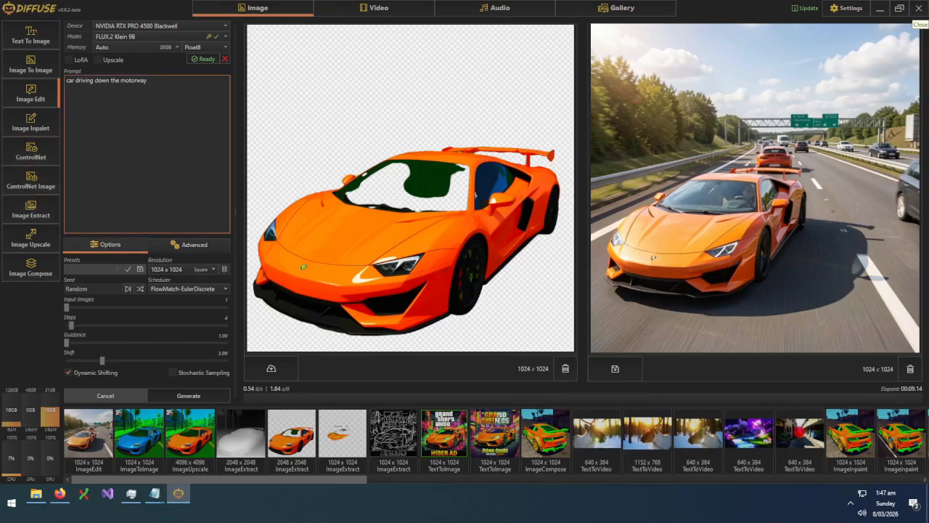
Generate an image from the prompt 'a horse' with FLUX.2 Klein 9B in Text To Image
left_click(31, 123)
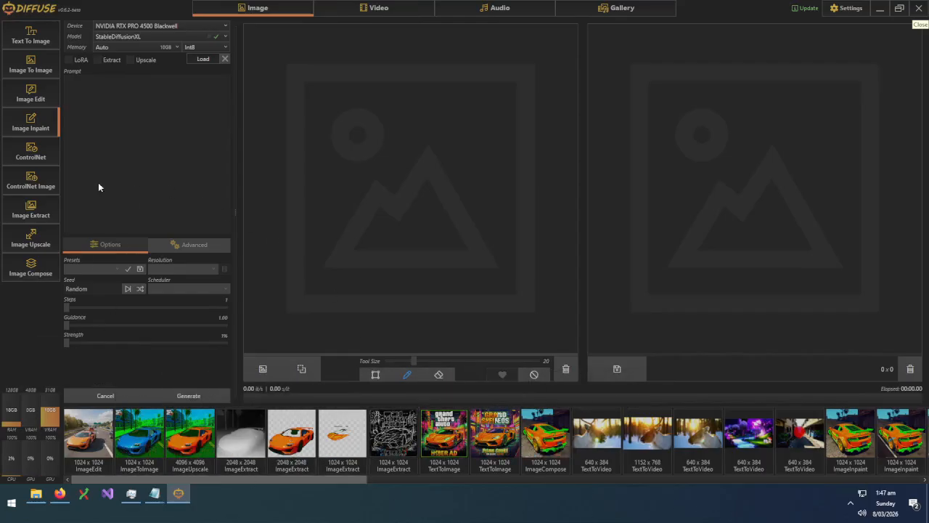
left_click(29, 36)
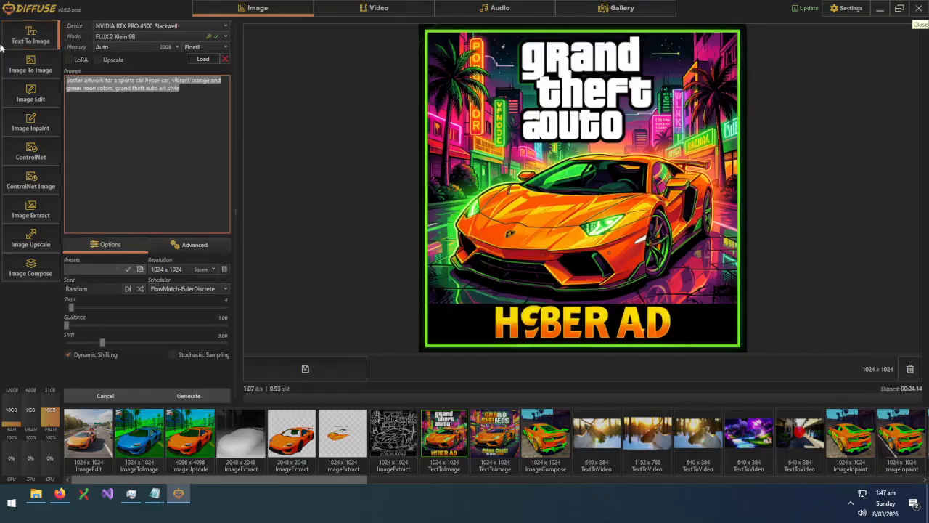
key("BackSpace")
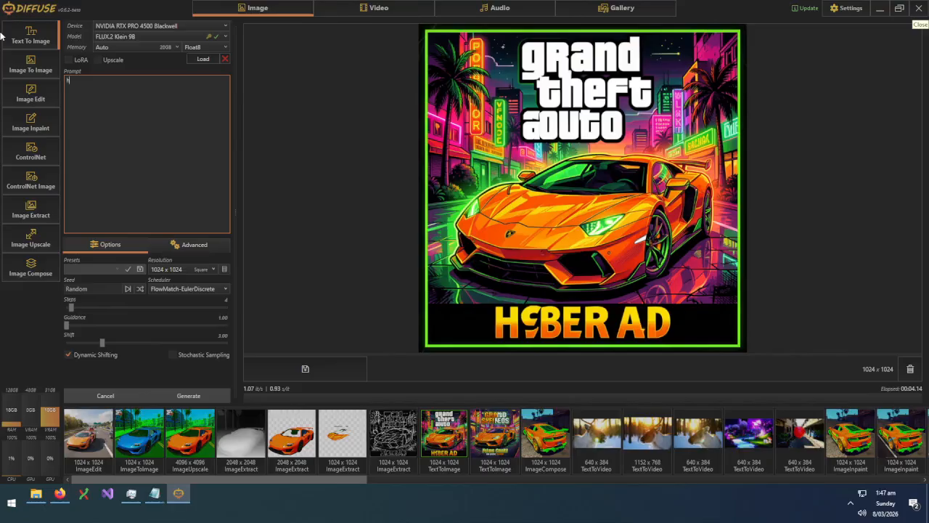
type("a horse")
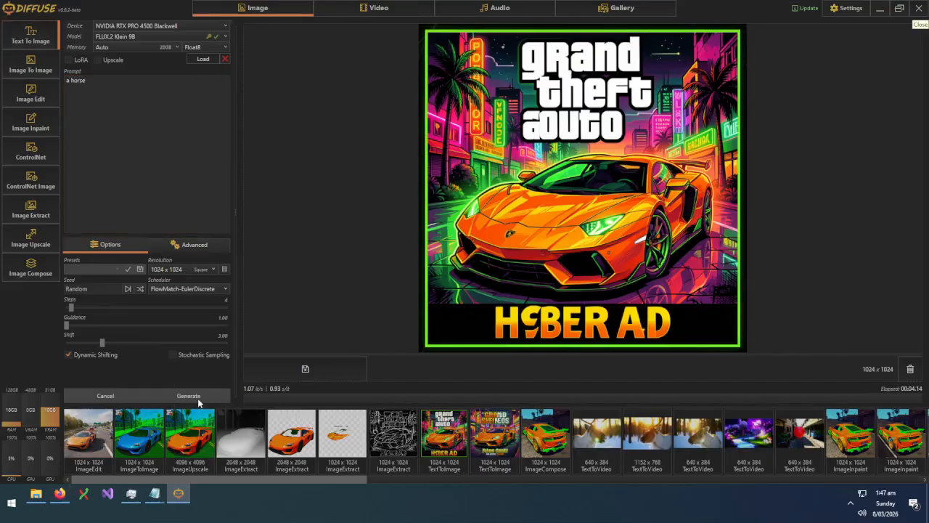
left_click(202, 60)
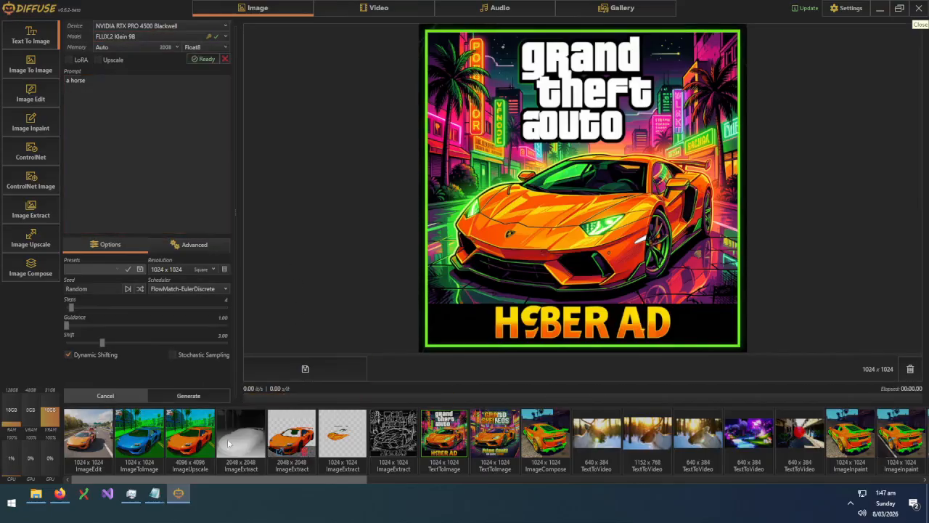
left_click(178, 396)
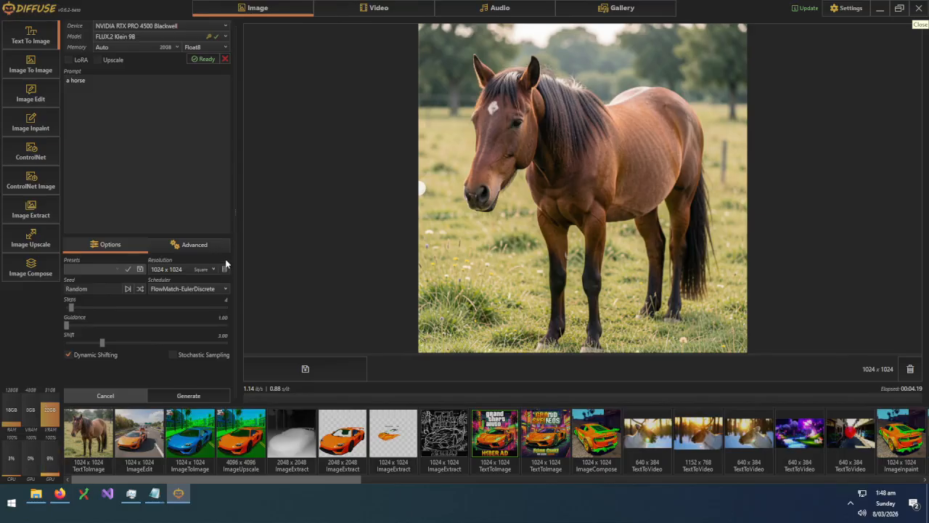
left_click(32, 123)
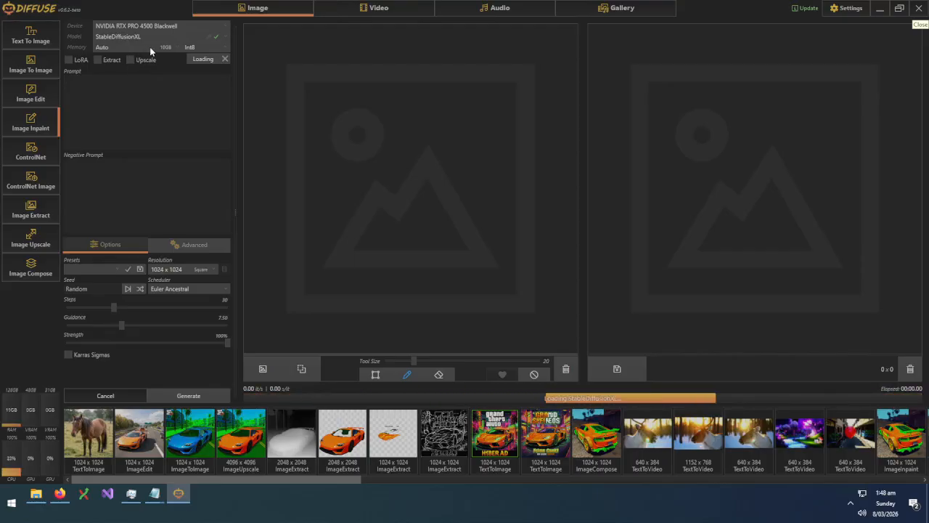
Cancel the StableDiffusionXL load and load FLUX.1 Schnell for inpainting instead
left_click(224, 60)
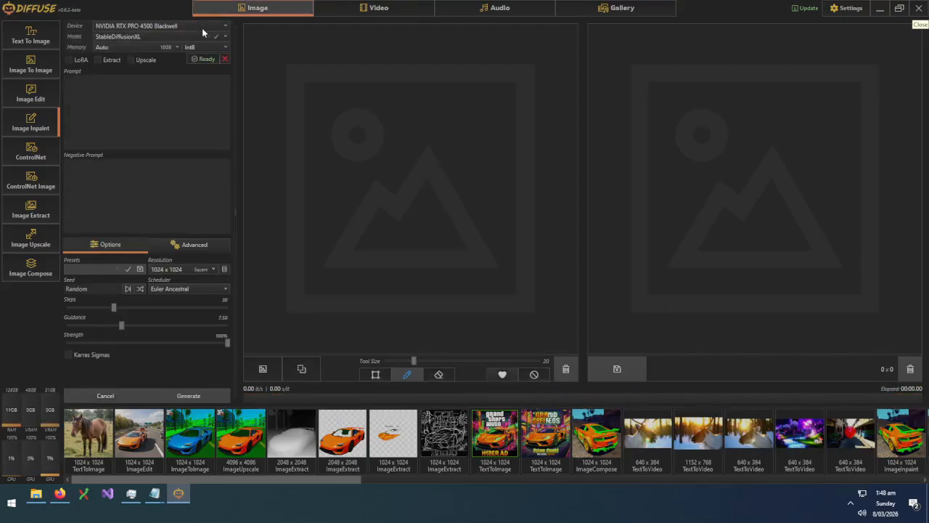
left_click(198, 35)
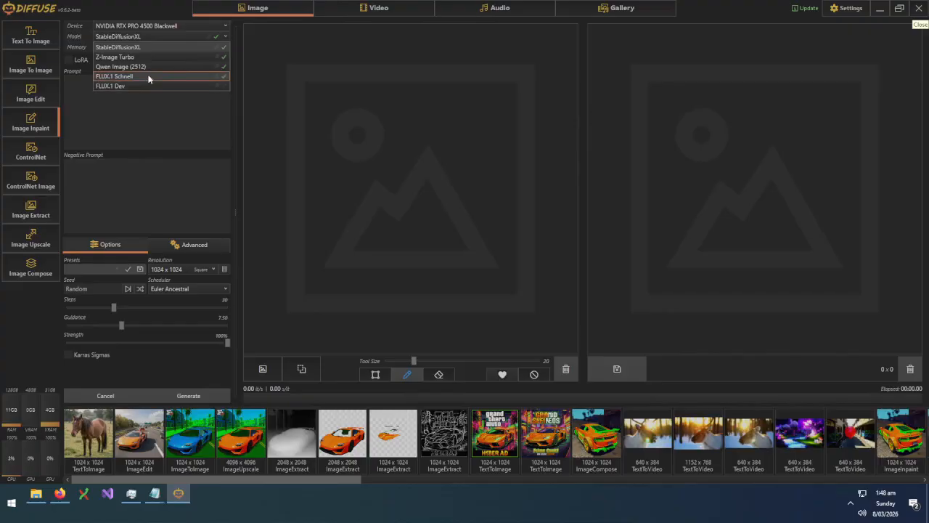
left_click(149, 77)
left_click(205, 59)
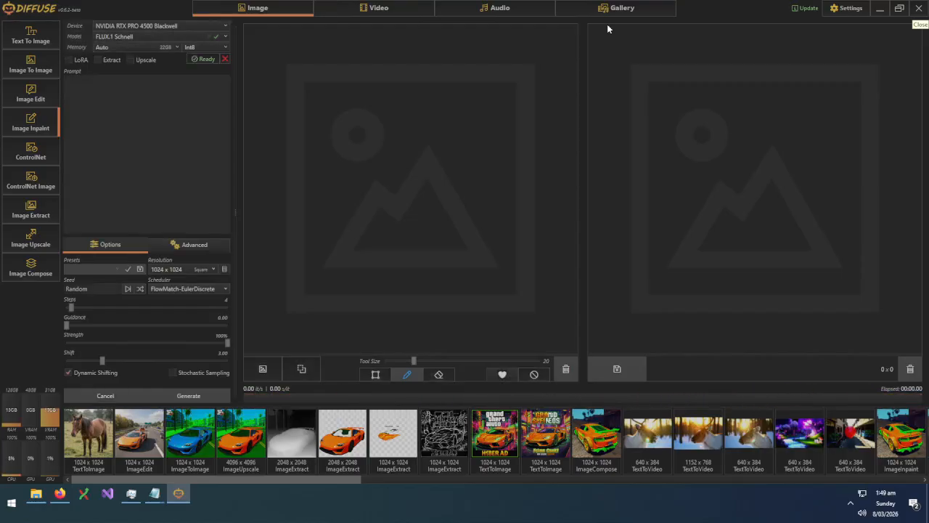
Set the inpaint prompt 'a woman riding a horse', use the horse image as input, brush size 50
left_click(138, 131)
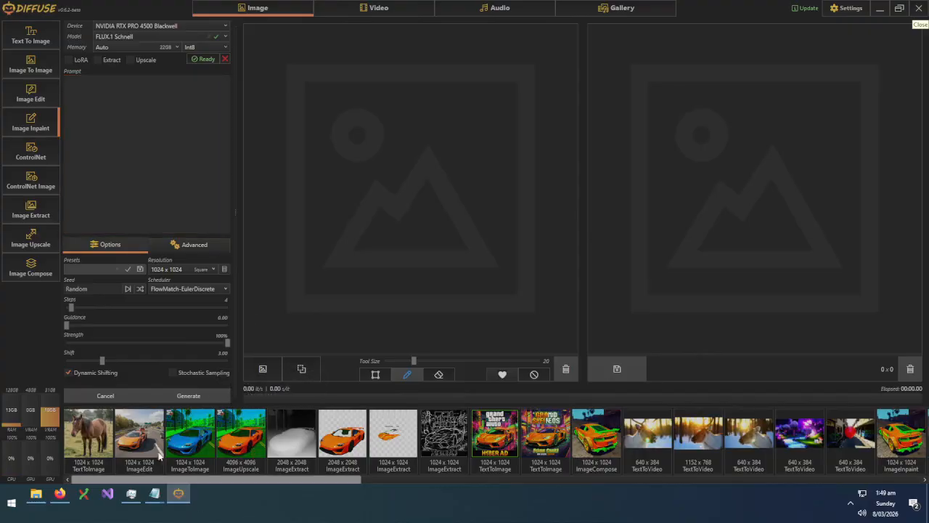
left_click_drag(89, 434, 325, 186)
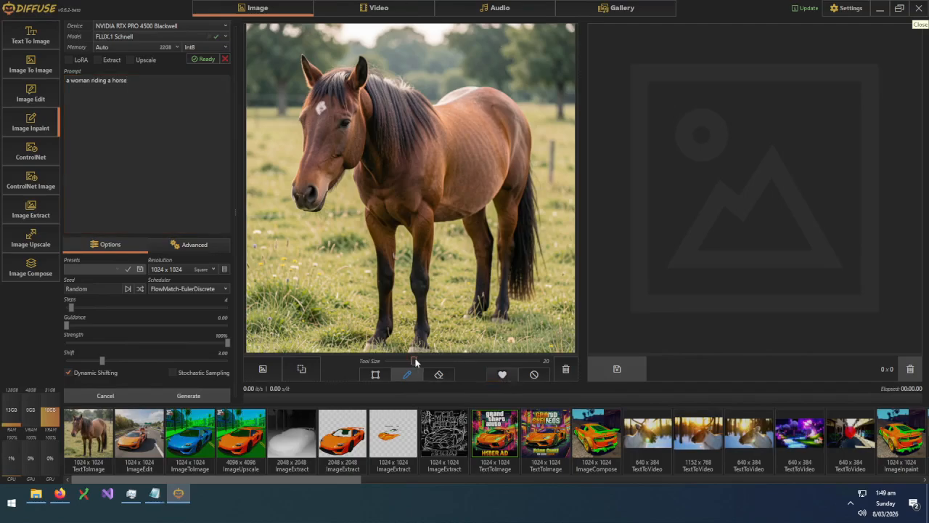
left_click_drag(415, 361, 462, 358)
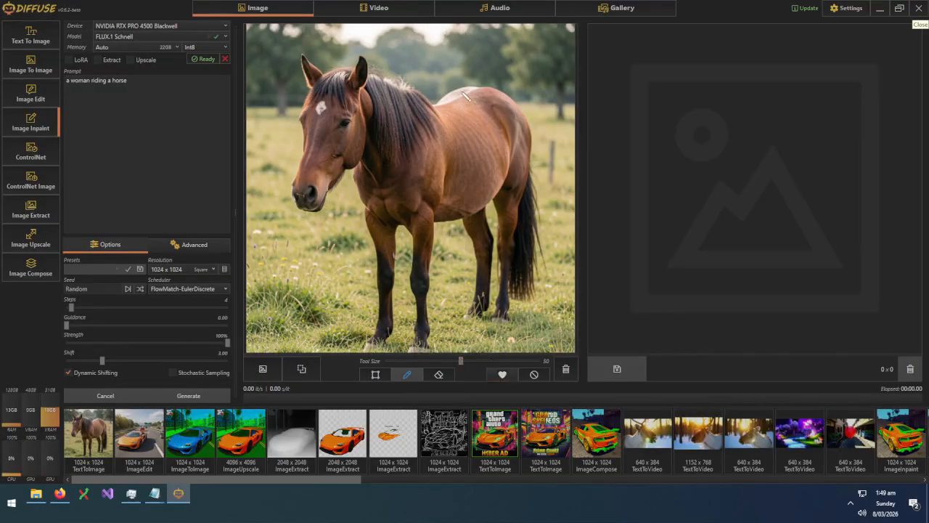
Paint a red mask over the horse's back, neck, mane and the sky above
mouse_move(465, 94)
left_mouse_down()
mouse_move(446, 101)
mouse_move(464, 128)
mouse_move(489, 235)
left_mouse_up()
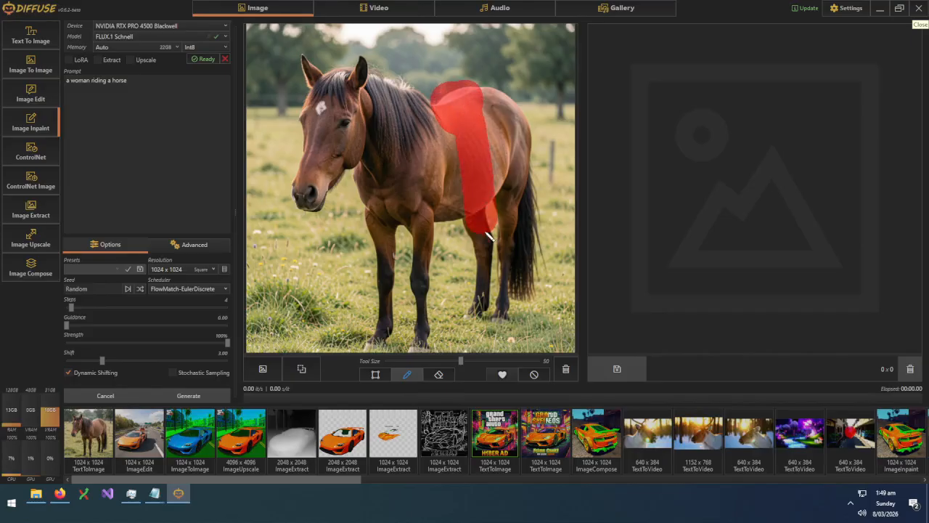
left_click_drag(476, 142, 471, 234)
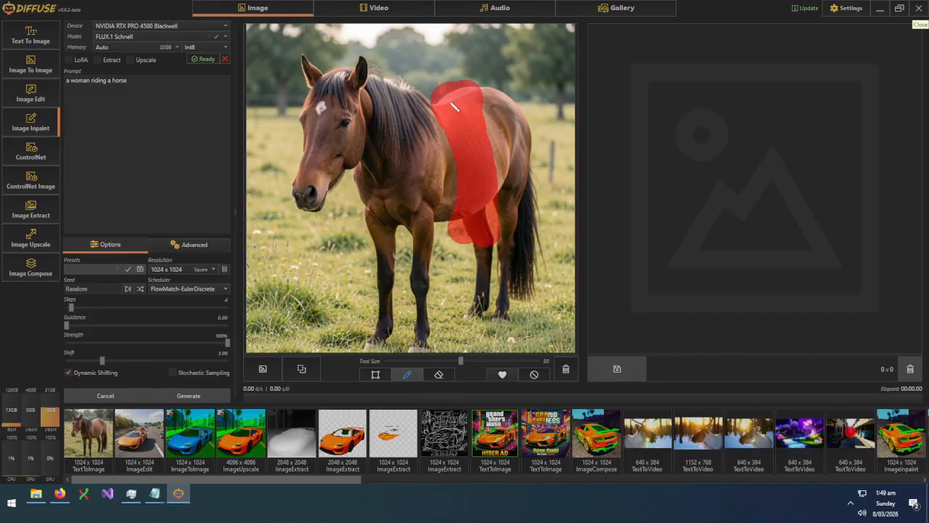
mouse_move(453, 107)
left_mouse_down()
mouse_move(444, 26)
mouse_move(468, 36)
mouse_move(472, 103)
left_mouse_up()
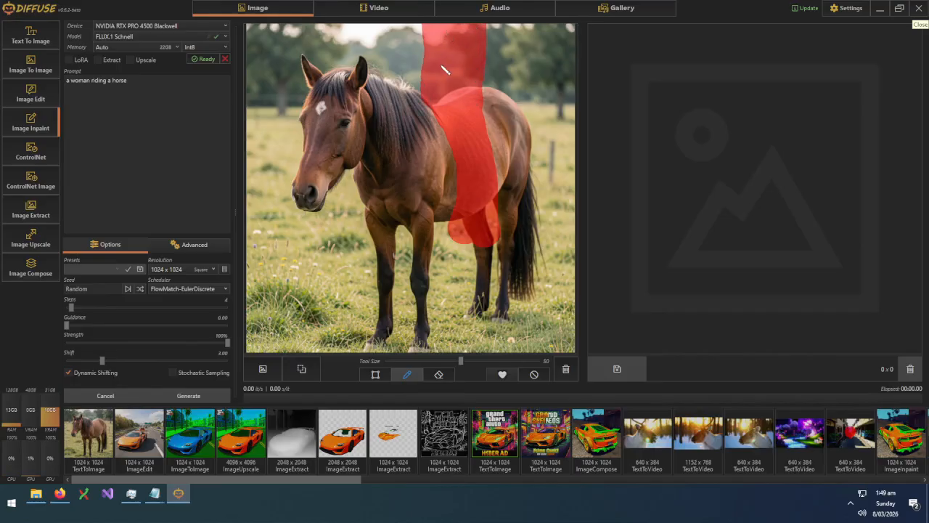
mouse_move(445, 70)
left_mouse_down()
mouse_move(361, 114)
mouse_move(380, 116)
left_mouse_up()
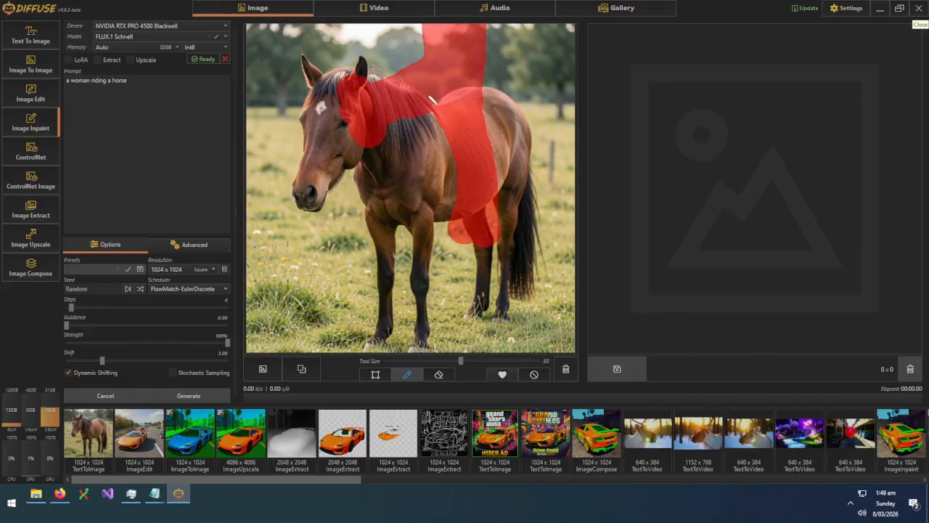
left_click_drag(438, 116, 493, 179)
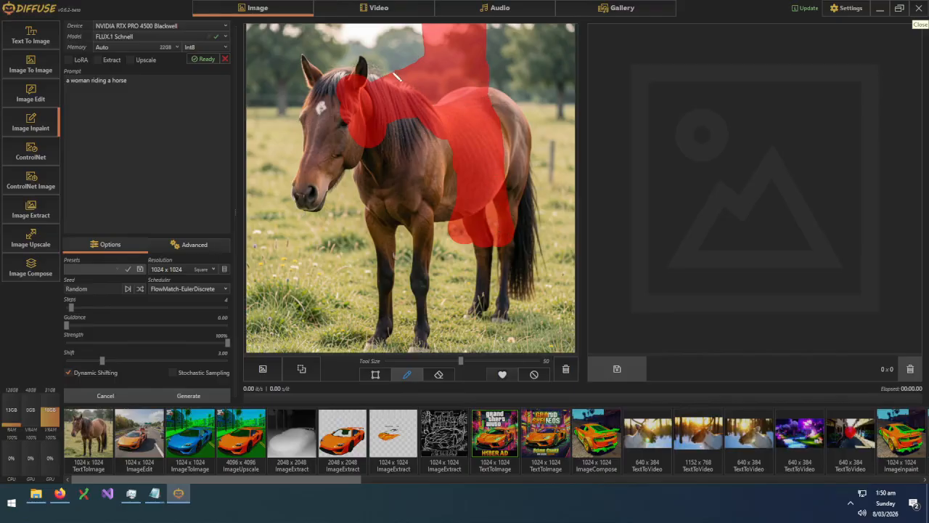
mouse_move(372, 85)
left_mouse_down()
mouse_move(432, 36)
mouse_move(386, 48)
left_mouse_up()
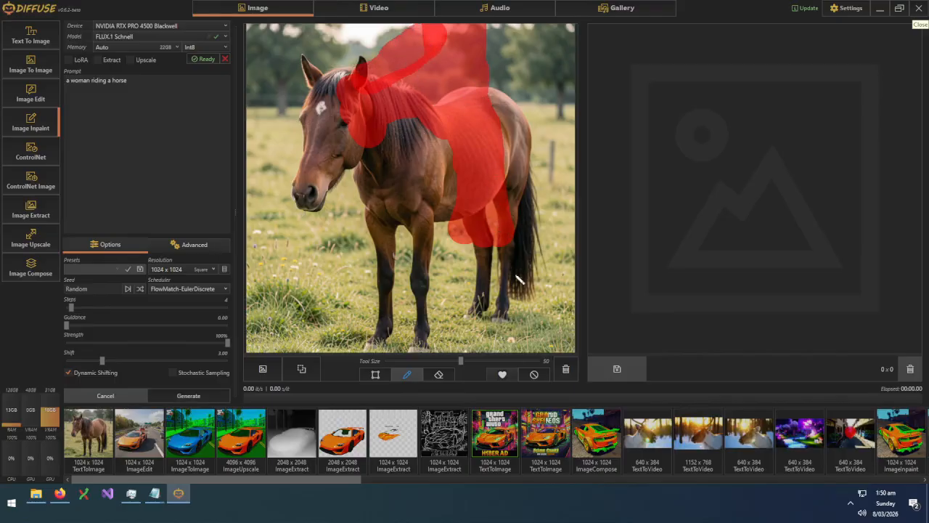
Run two FLUX.1 Schnell inpaint generations of a woman riding the horse
left_click(193, 394)
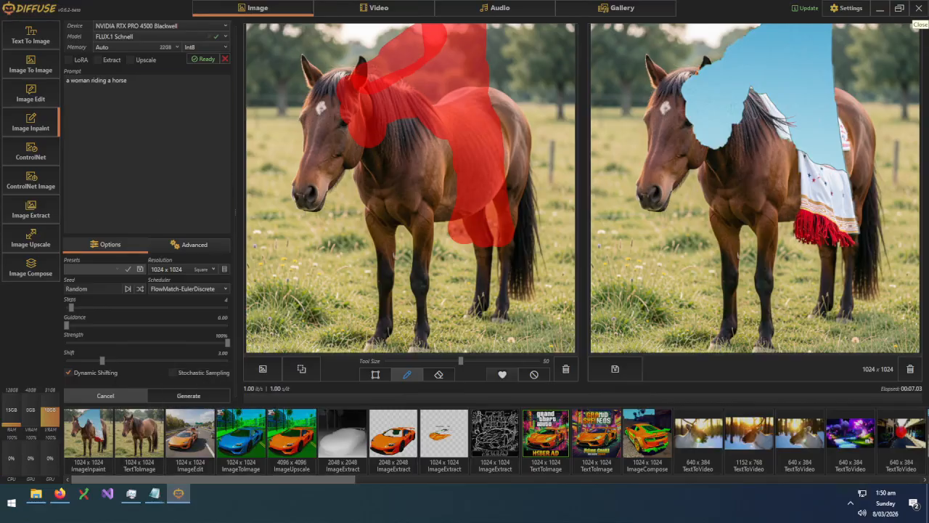
left_click(193, 395)
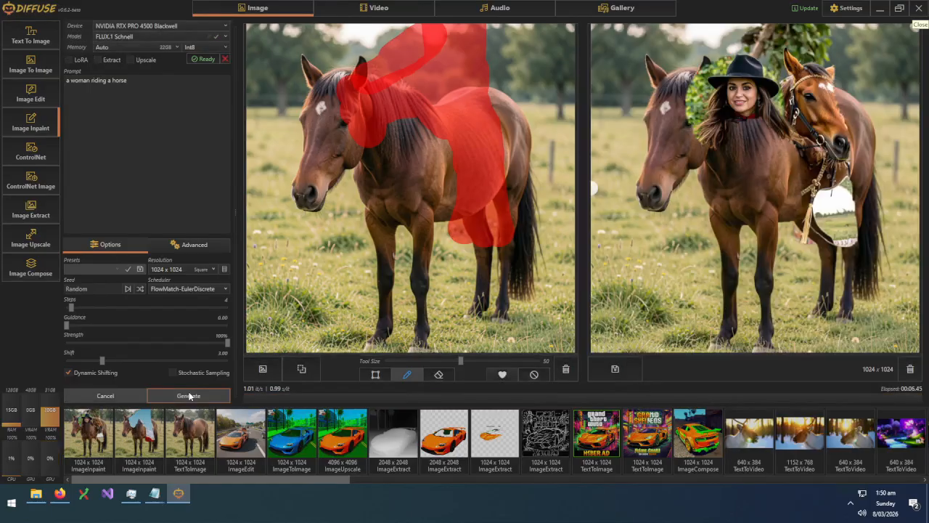
left_click(143, 36)
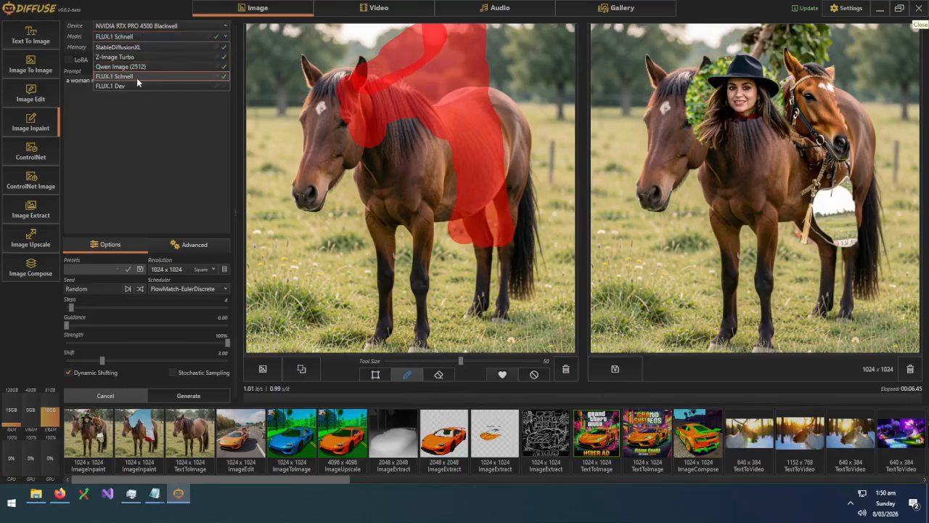
Select Qwen Image (2512) and load it for inpainting
left_click(133, 66)
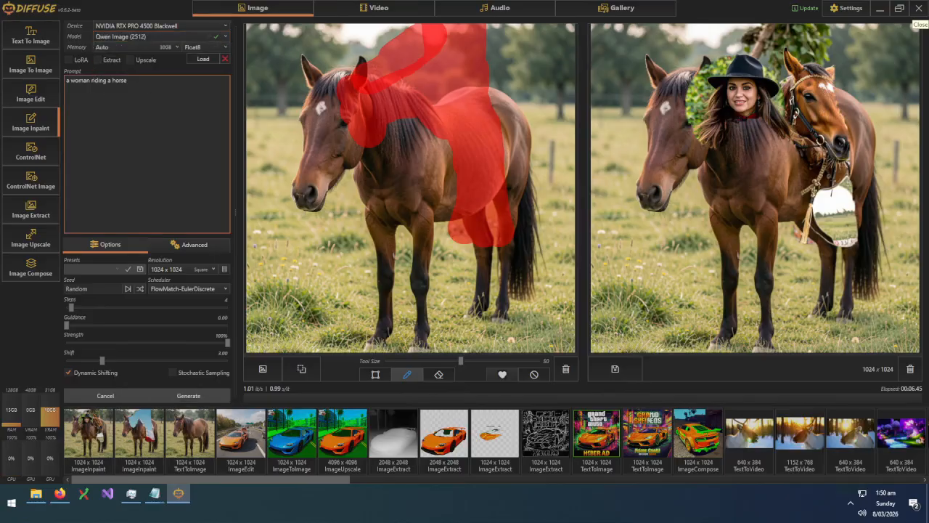
left_click(201, 58)
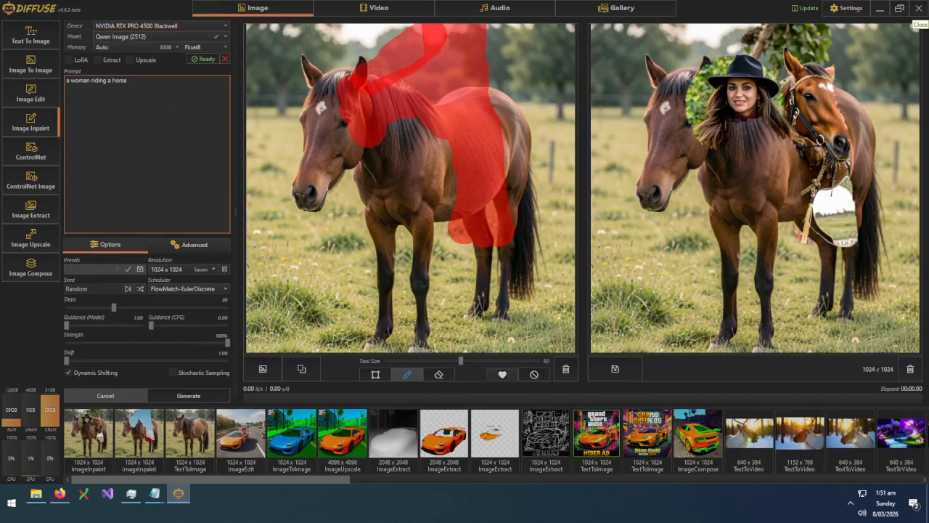
Inpaint with Qwen Image (2512), producing a long-haired woman seated on the horse
left_click(162, 395)
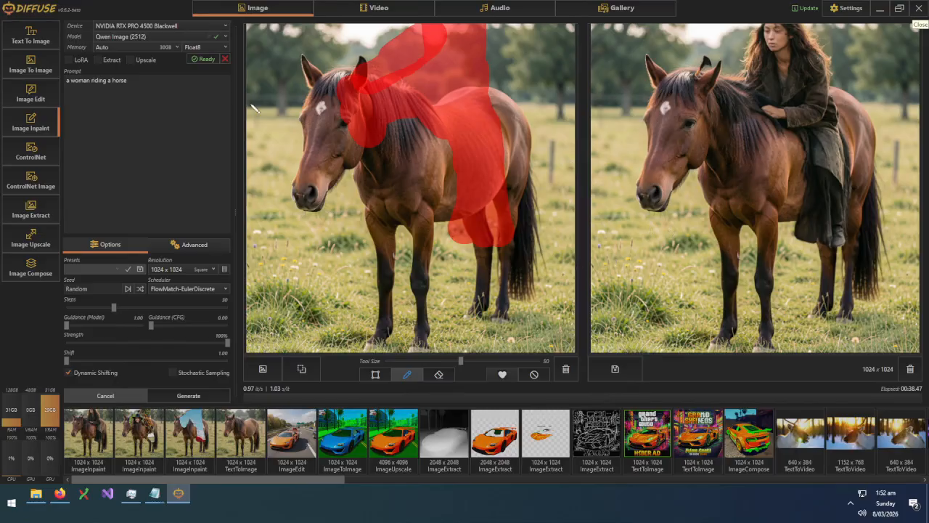
left_click(174, 36)
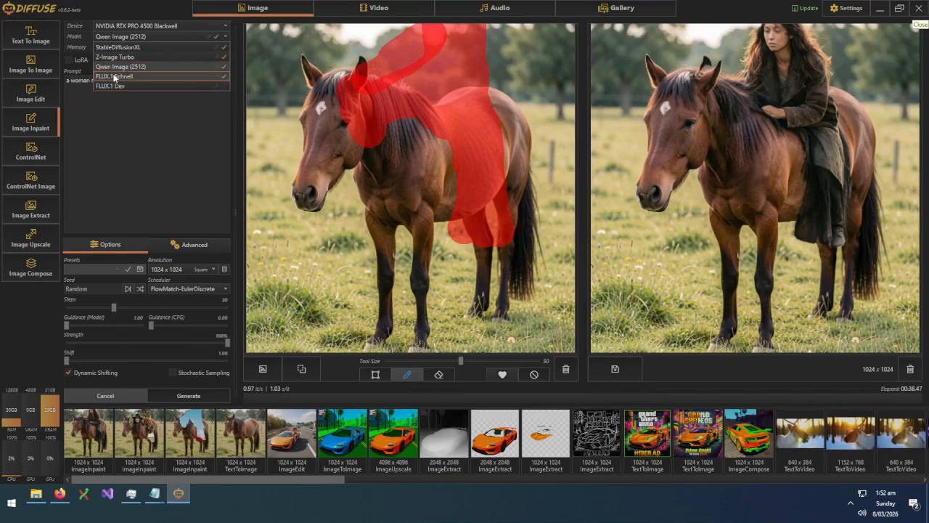
left_click(148, 148)
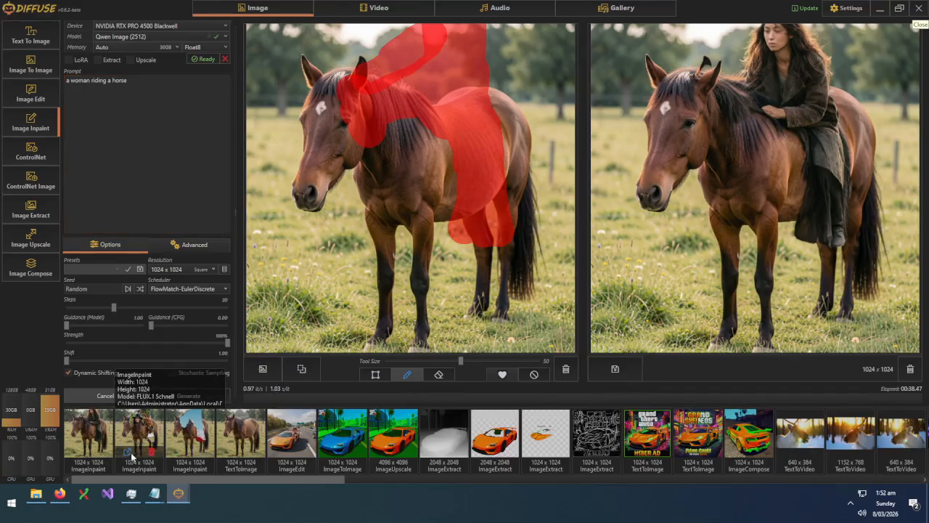
left_click(131, 455)
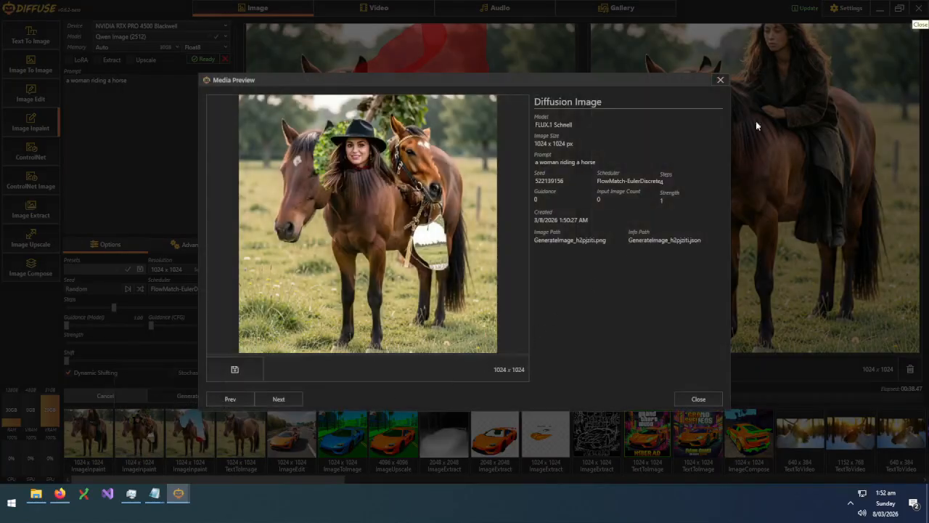
left_click(720, 80)
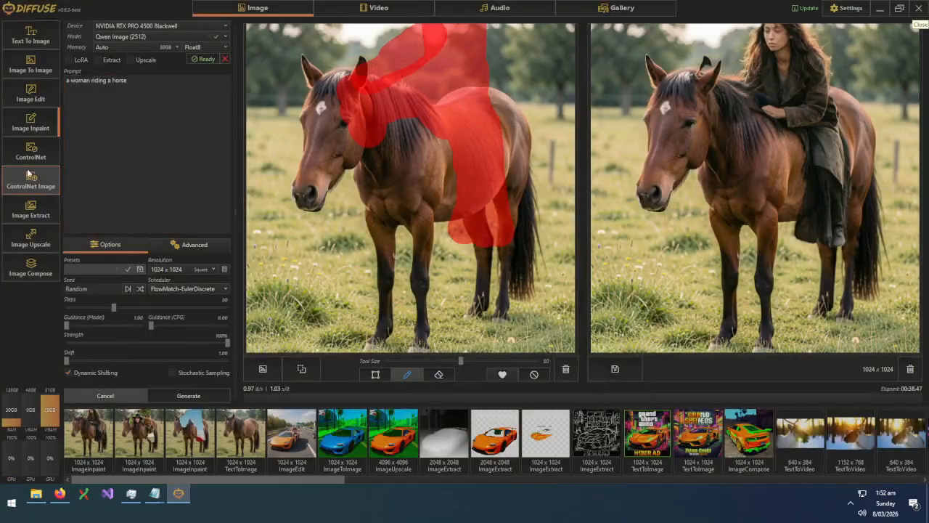
Switch to ControlNet mode and browse the control types, keeping Qwen Image (2512) as the model
left_click(32, 151)
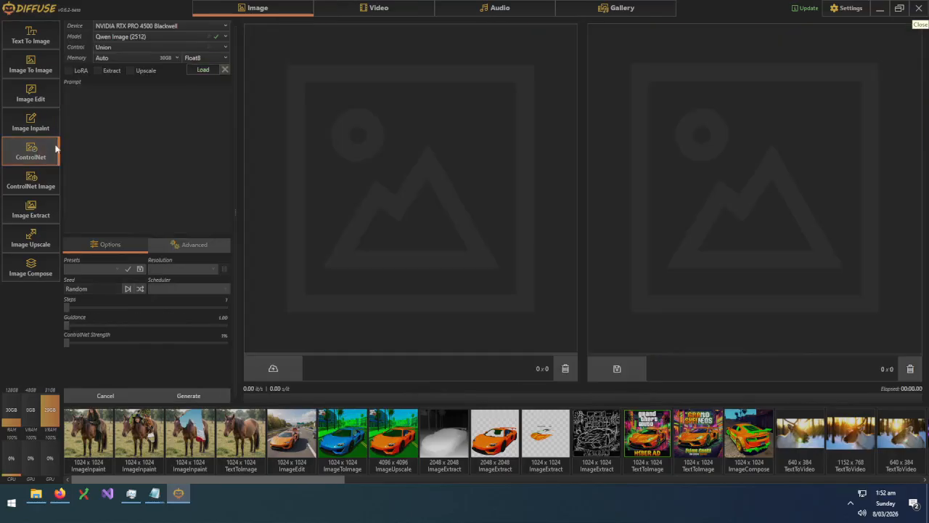
left_click(131, 47)
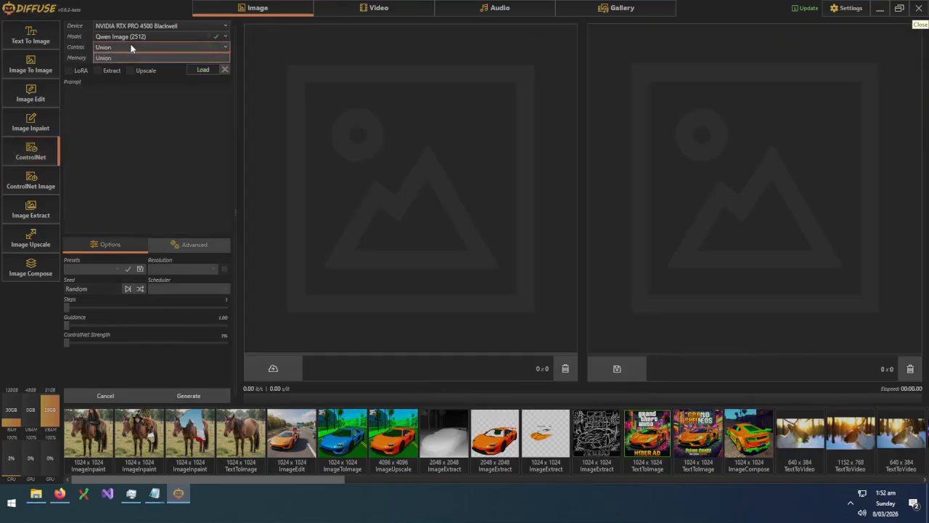
left_click(133, 40)
left_click(133, 40)
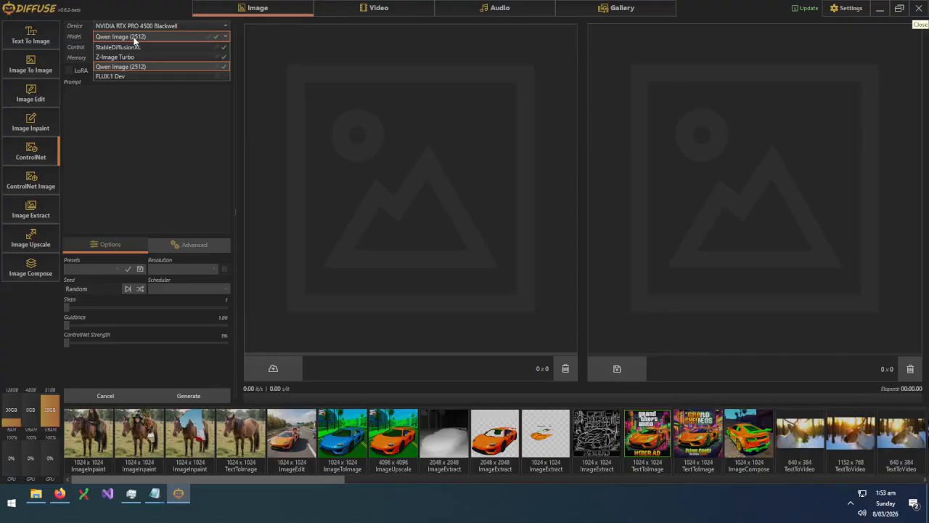
left_click(135, 40)
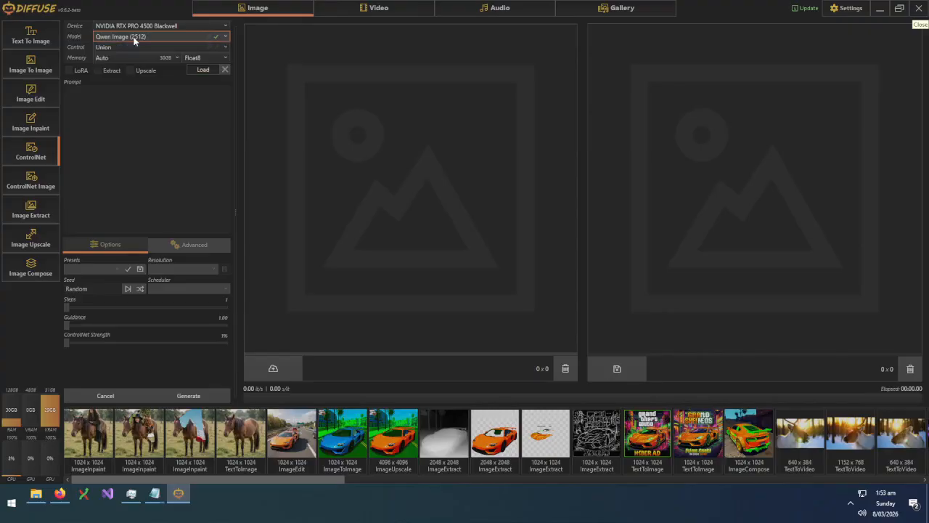
In ControlNet Image mode, choose Depth over OpenPose as the control type and load StableDiffusionXL
left_click(45, 187)
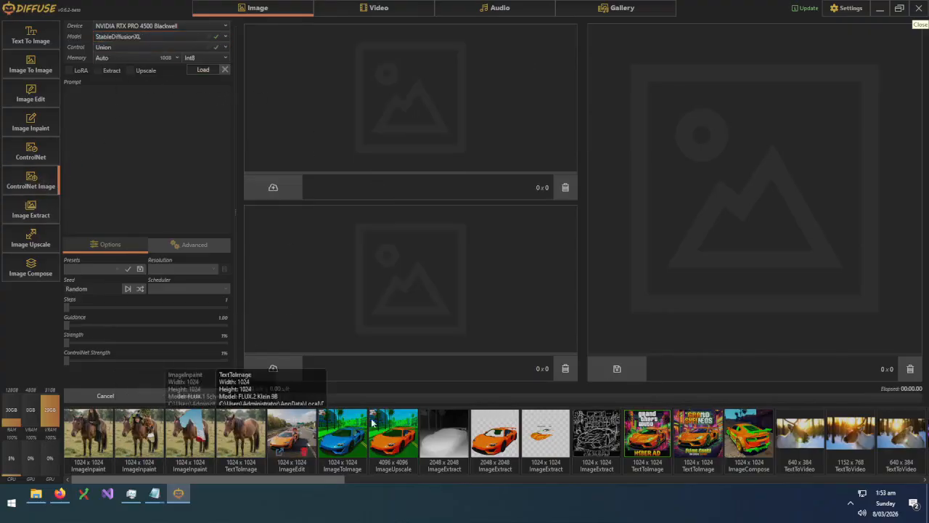
left_click(125, 47)
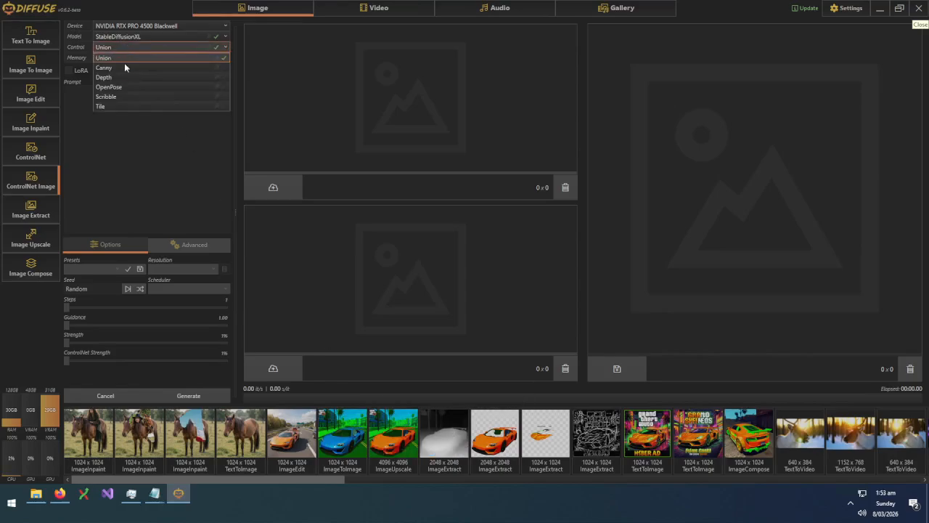
left_click(126, 84)
left_click(118, 60)
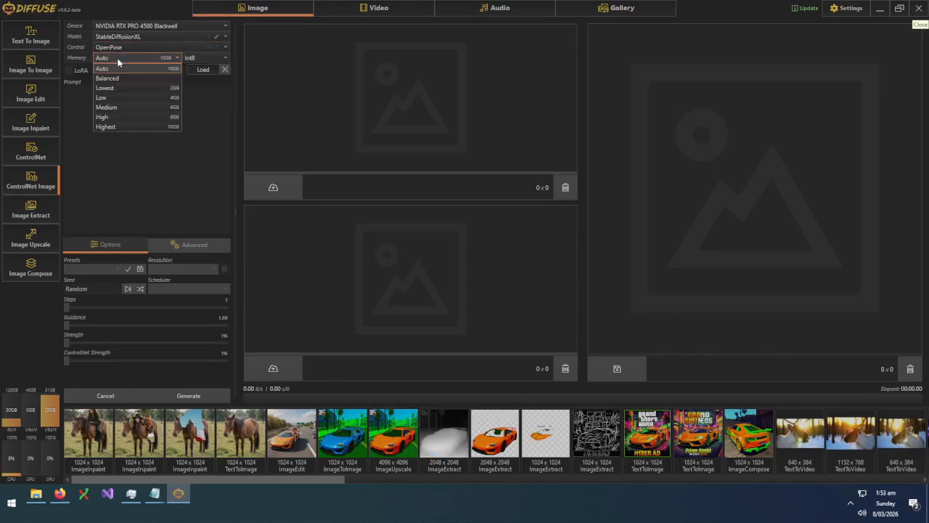
left_click(116, 47)
left_click(116, 75)
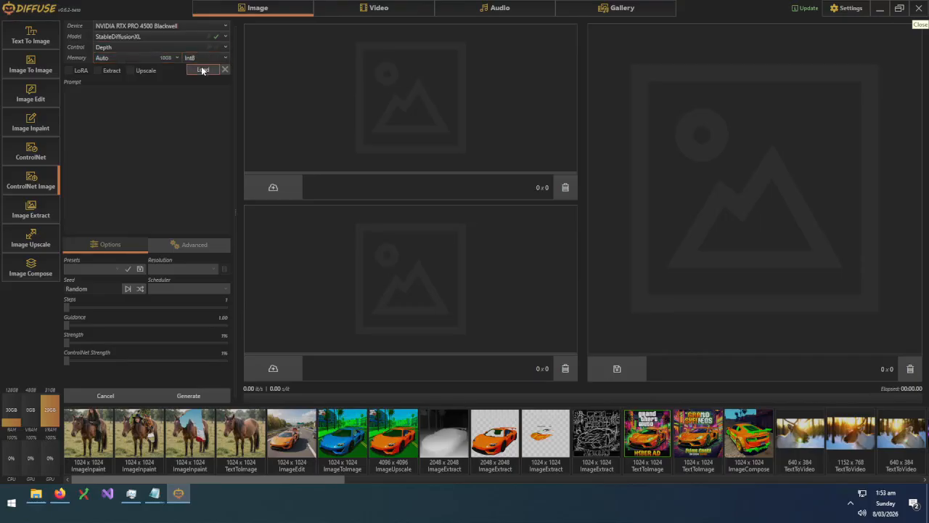
left_click(202, 70)
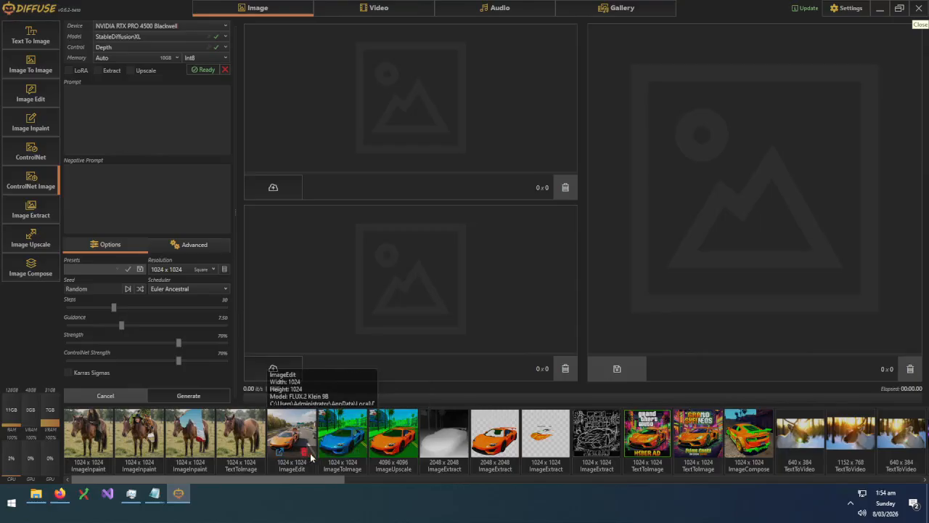
Use the car depth map as control input, generate with prompt 'a car', and dismiss the resulting error
left_click_drag(436, 432, 385, 99)
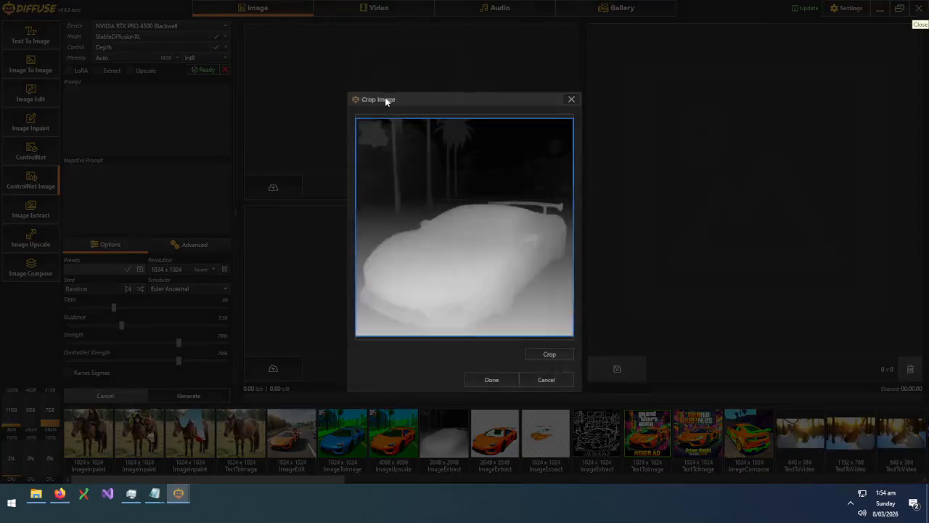
left_click(485, 377)
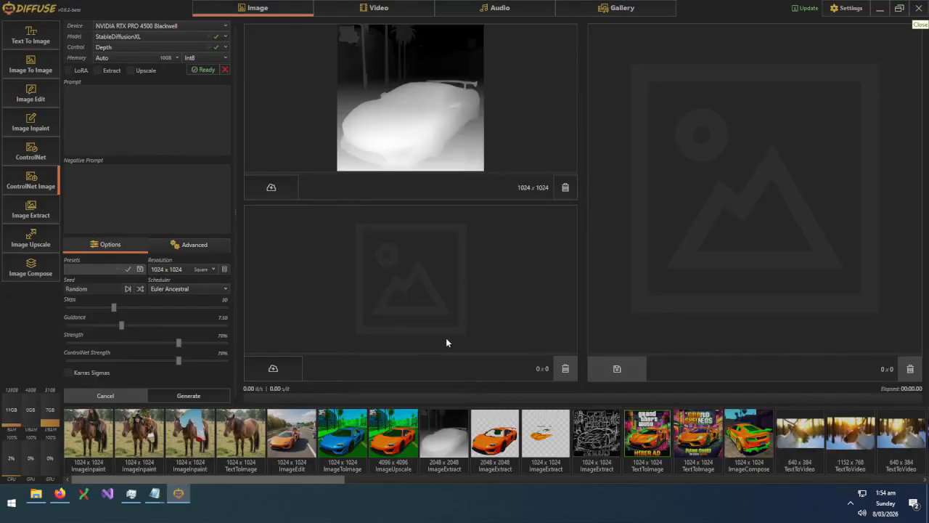
left_click(148, 120)
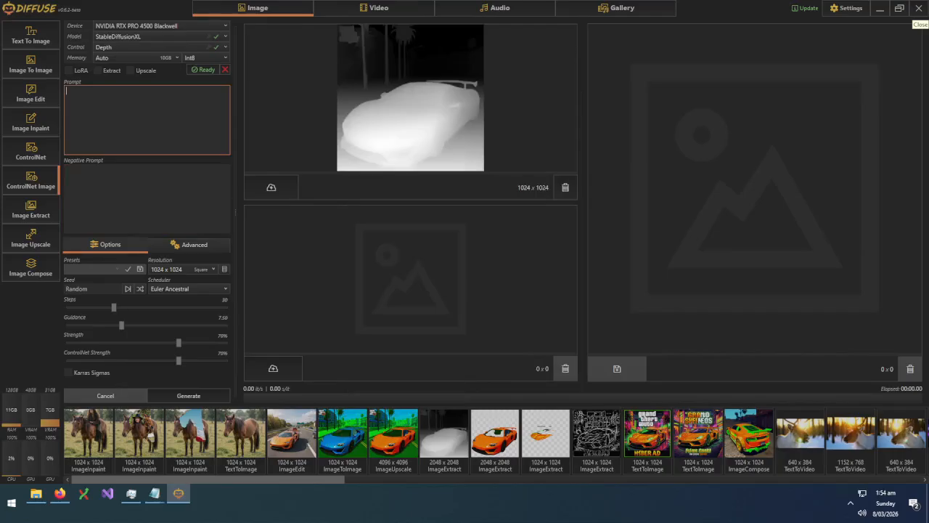
type("a car")
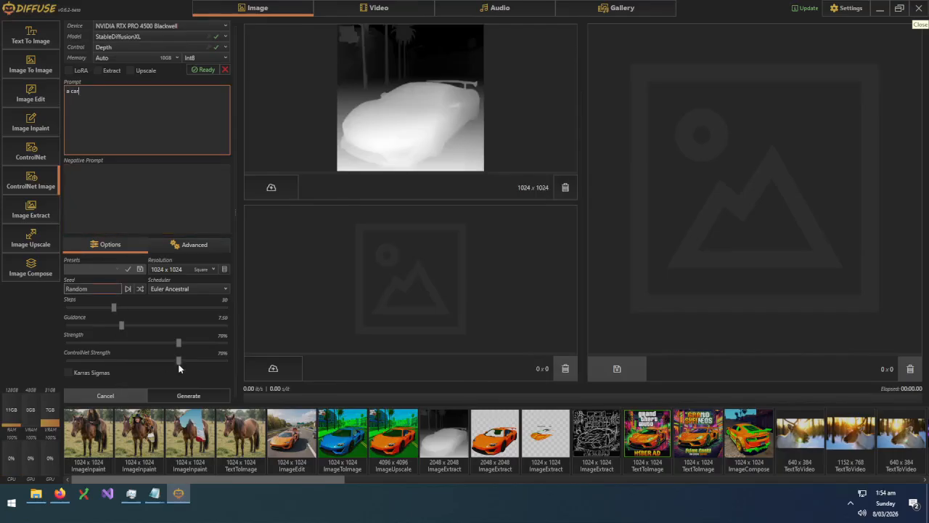
left_click(212, 395)
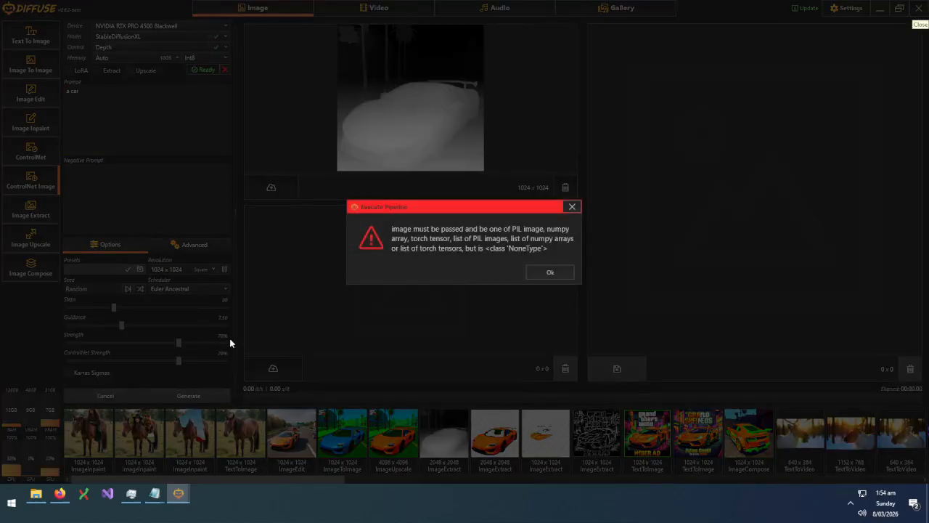
left_click(551, 272)
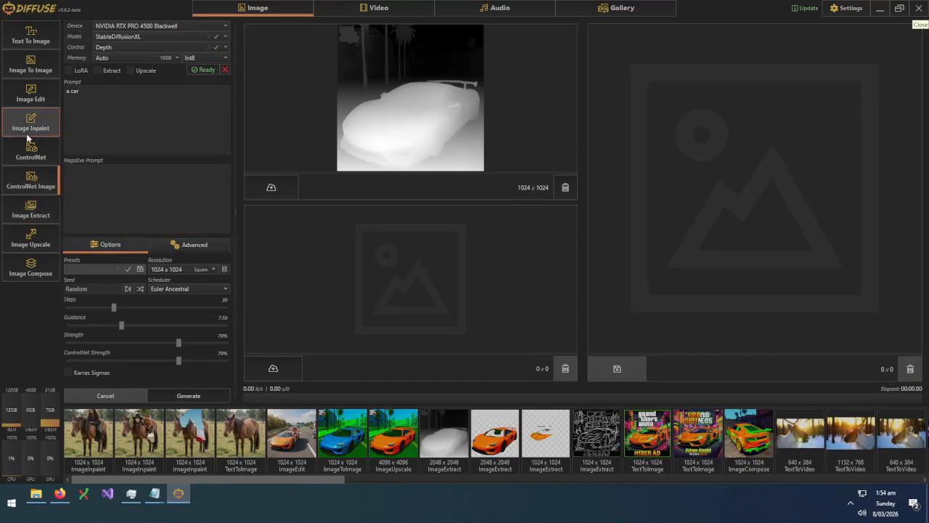
left_click(30, 159)
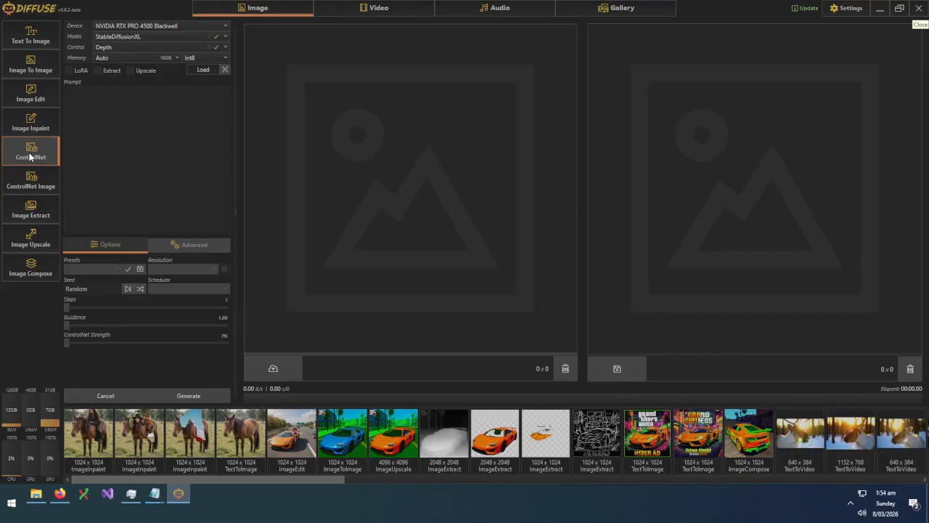
left_click(203, 70)
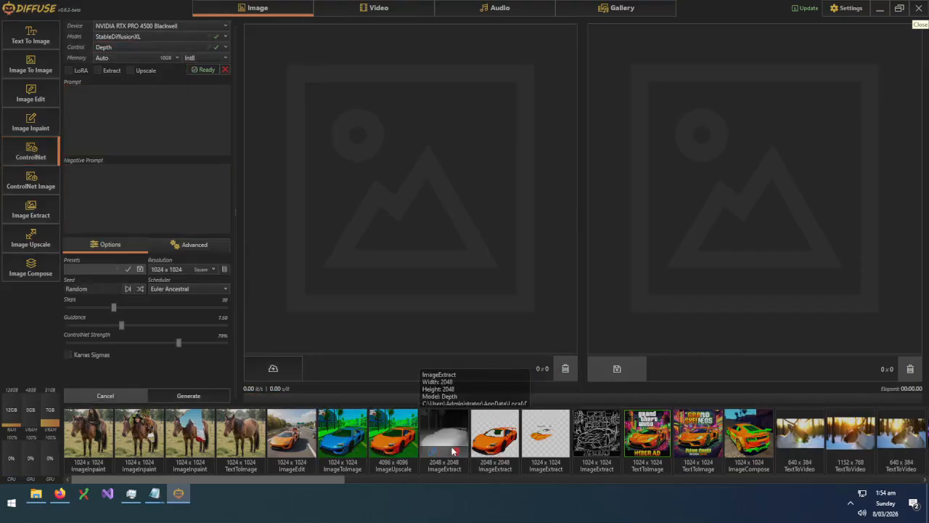
left_click_drag(453, 434, 417, 178)
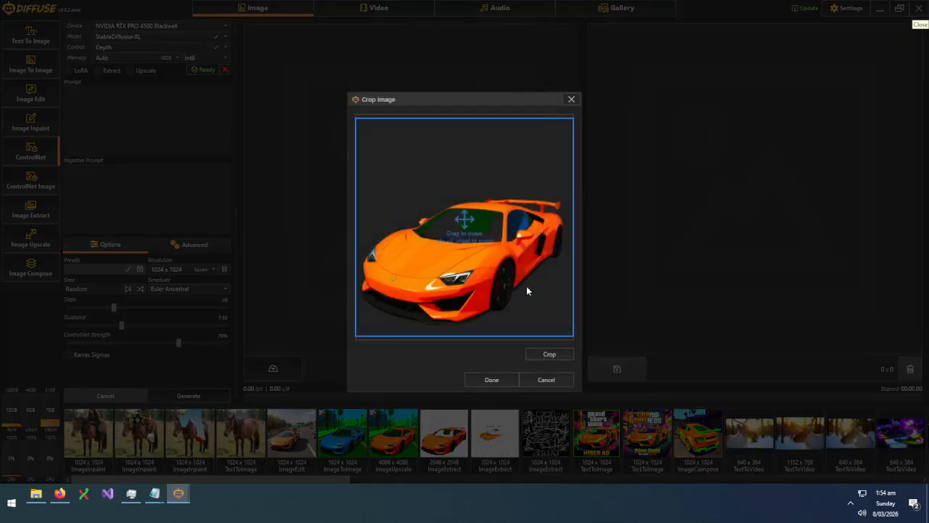
left_click(559, 379)
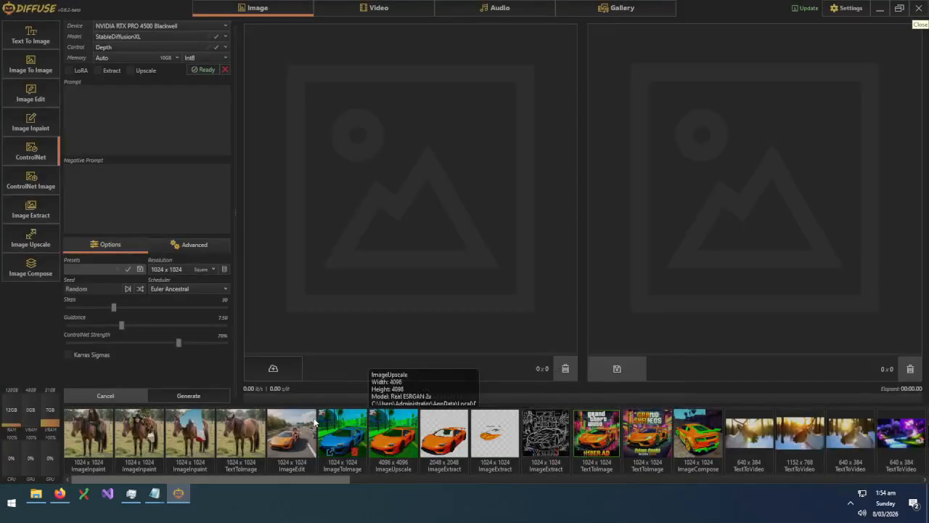
left_click_drag(232, 476, 144, 470)
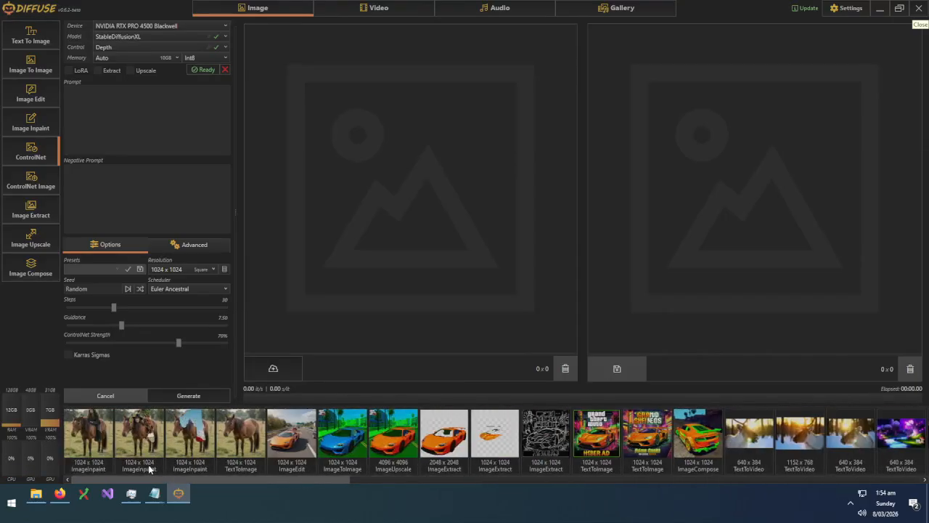
left_click(31, 130)
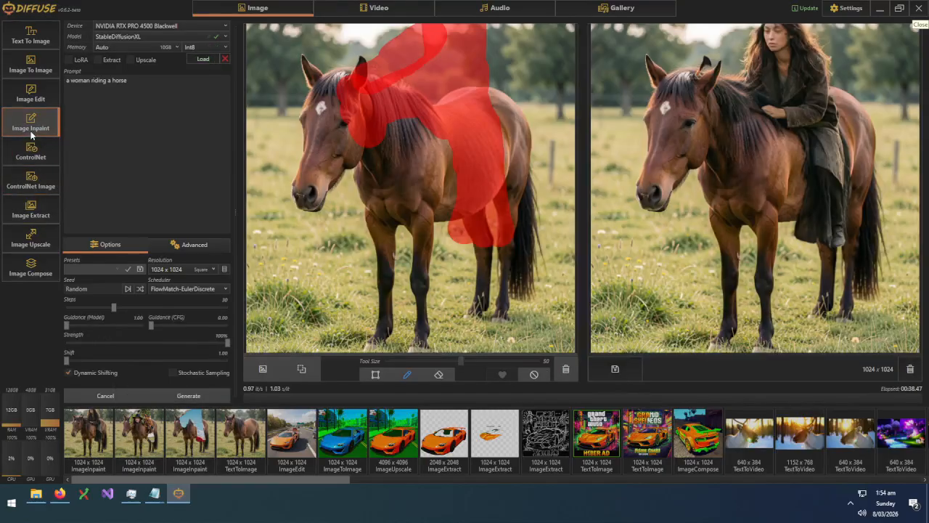
left_click(33, 182)
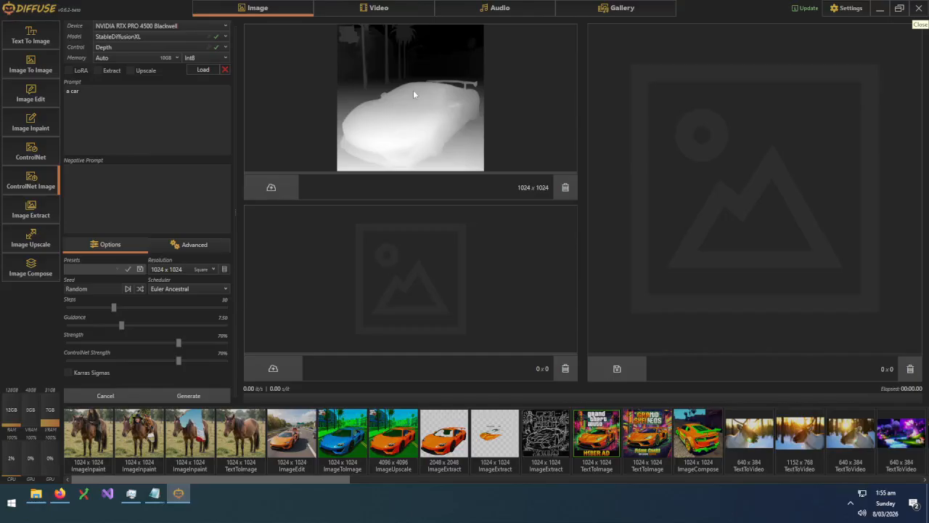
left_click_drag(196, 477, 305, 484)
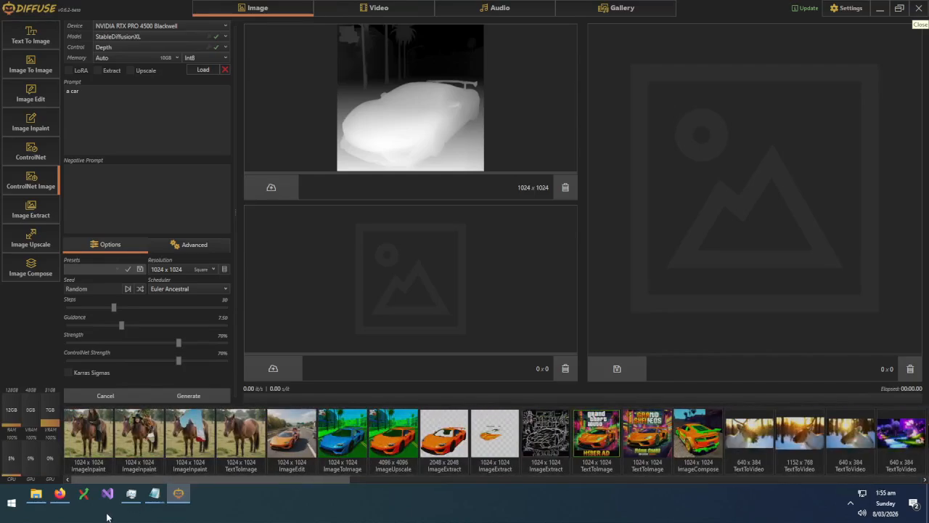
Delete the horse result from the gallery and extract a depth map of the orange car
left_click(253, 451)
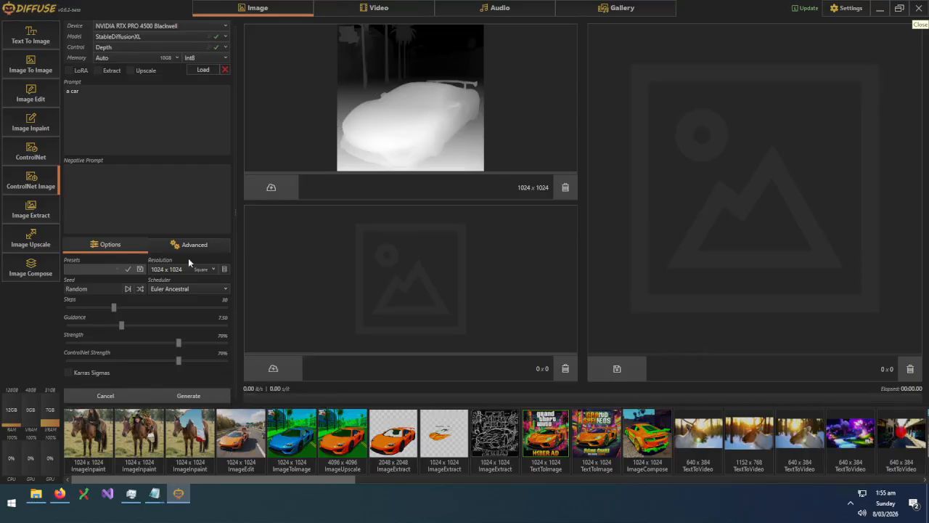
left_click(32, 218)
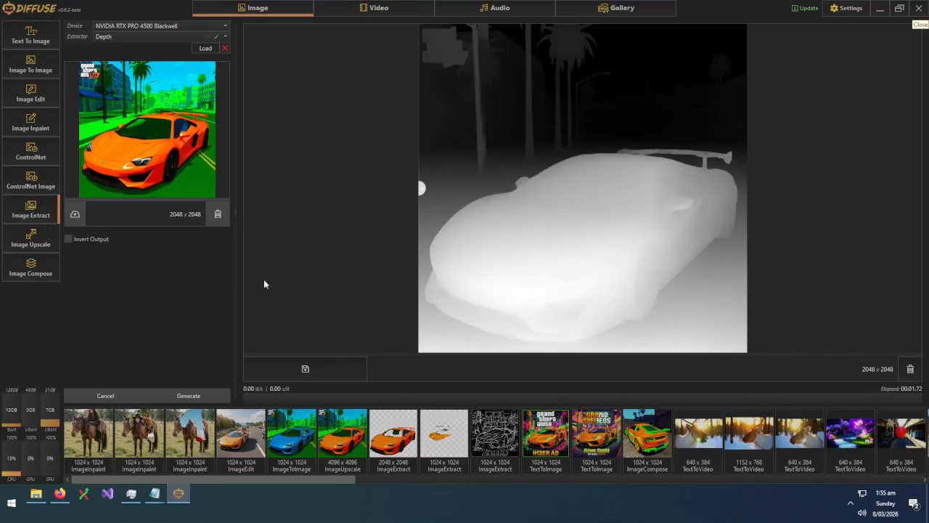
left_click(205, 48)
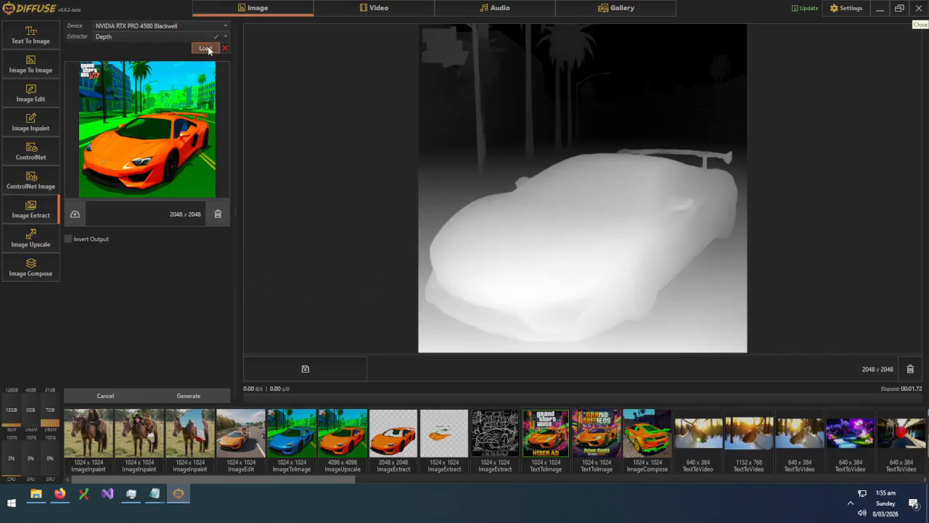
left_click(207, 394)
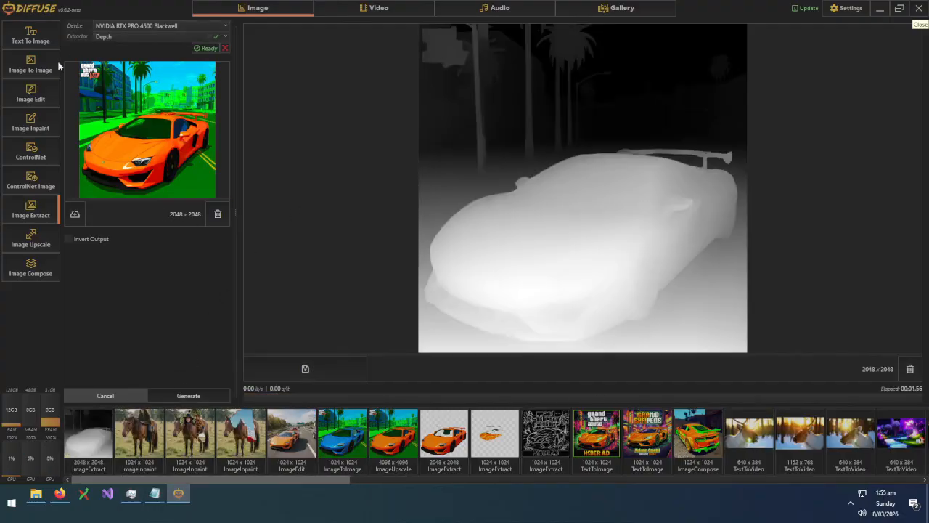
Try adding the car depth extraction in plain ControlNet, cancel, and move to Image To Image
left_click(30, 181)
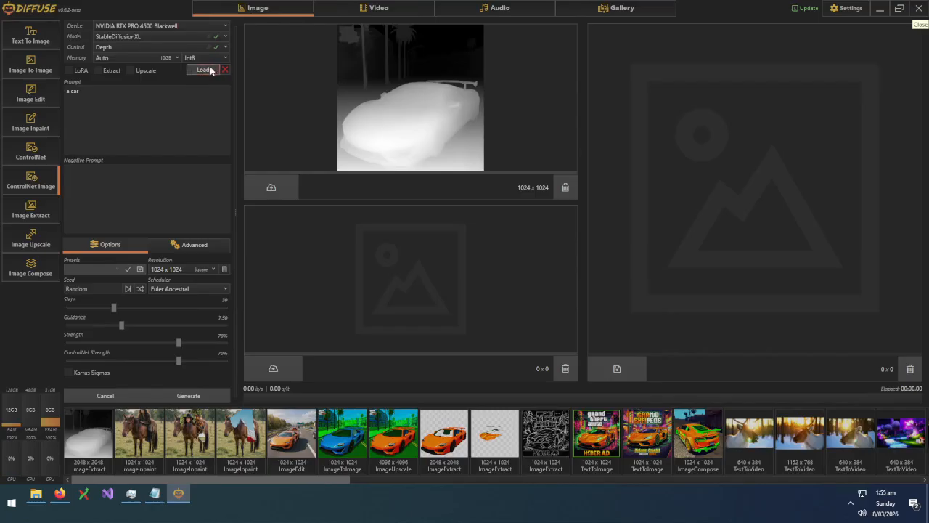
left_click(30, 151)
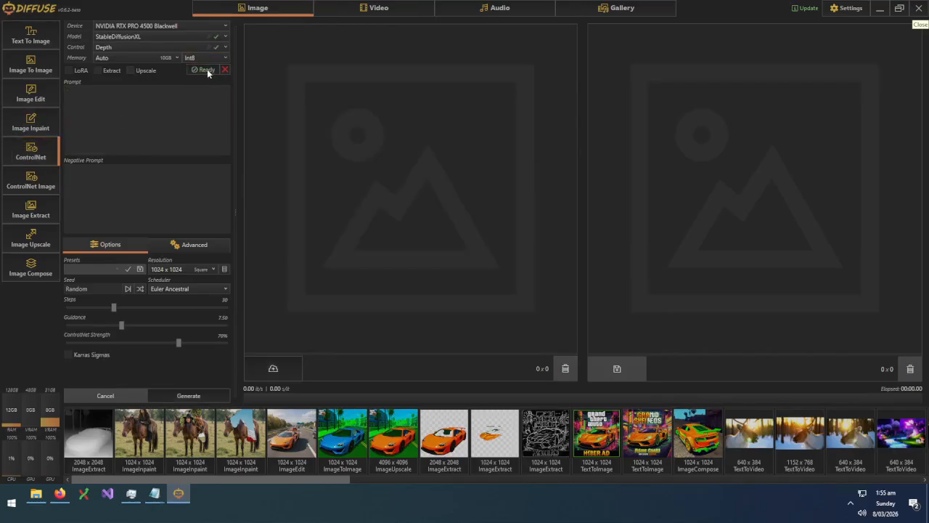
left_click_drag(393, 434, 388, 164)
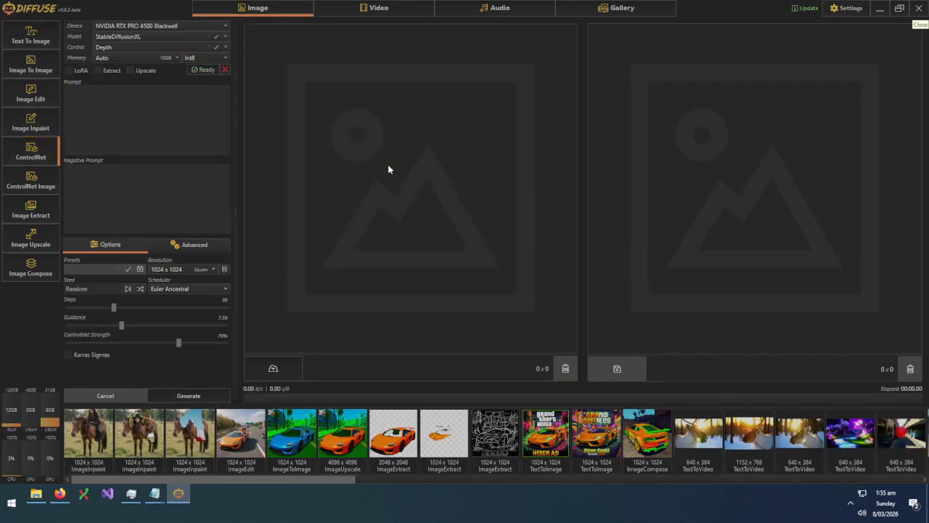
left_click(549, 380)
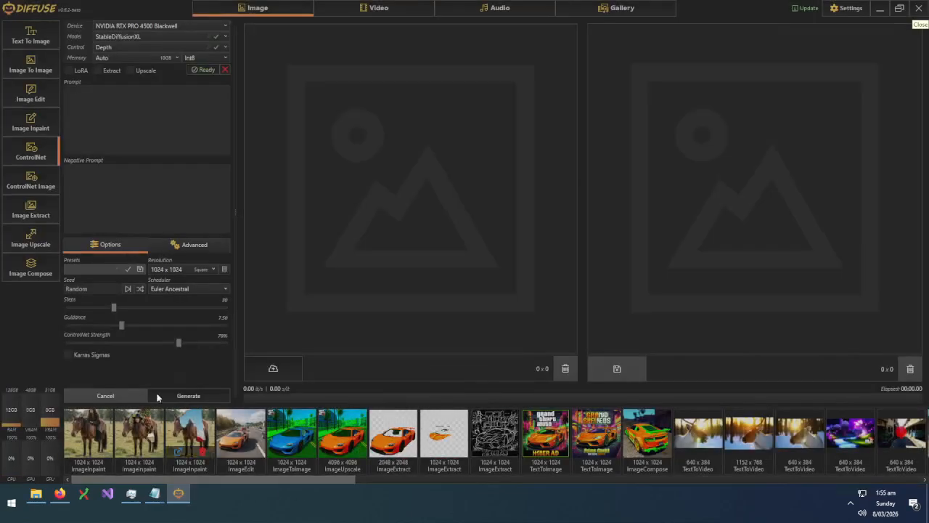
left_click(34, 186)
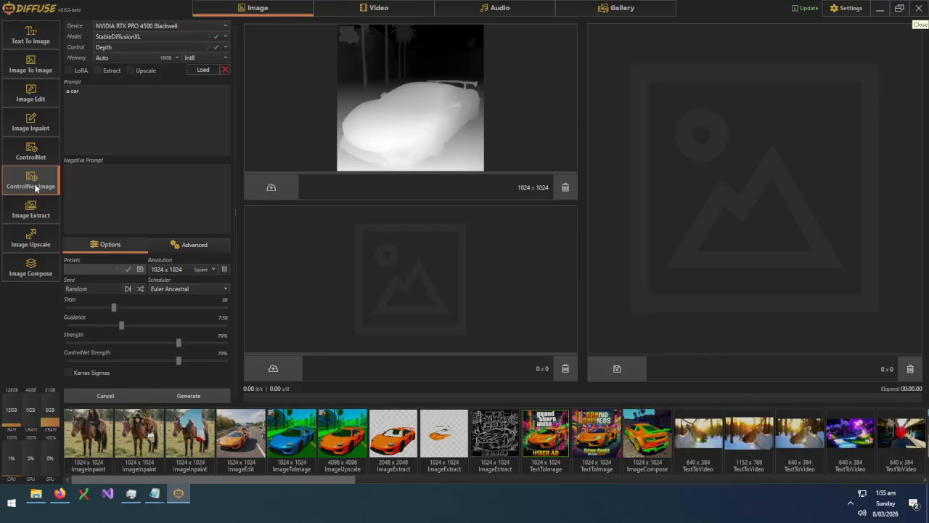
left_click(27, 67)
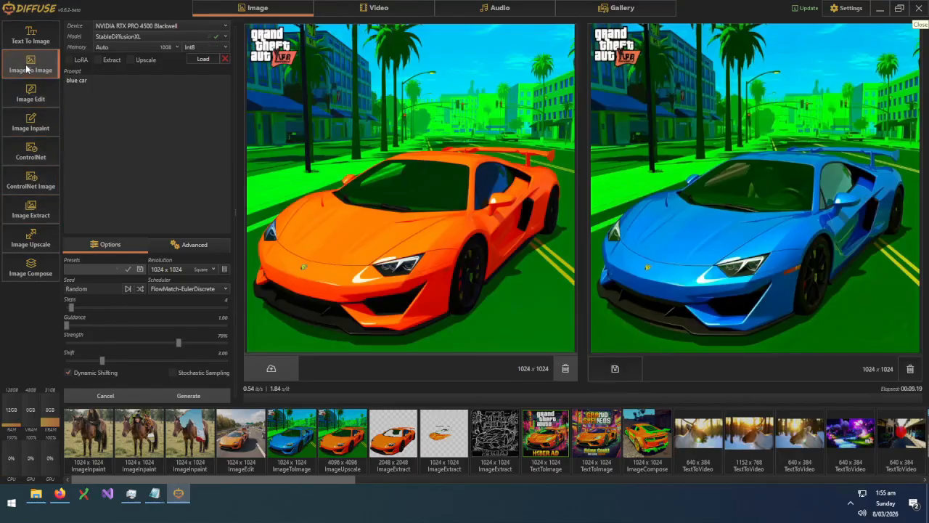
Rerun the depth extraction, feed the car depth map to ControlNet, and generate 'a sports car'
left_click(31, 209)
left_click(197, 394)
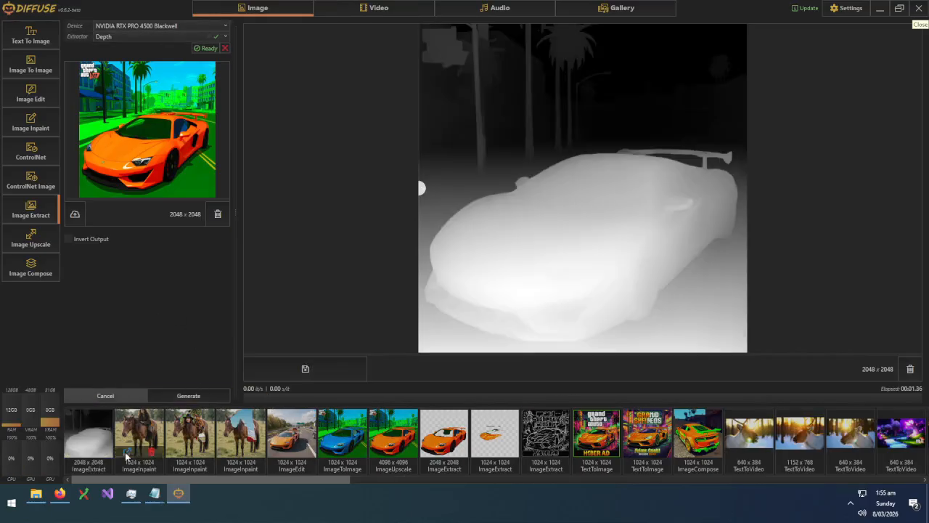
left_click(32, 157)
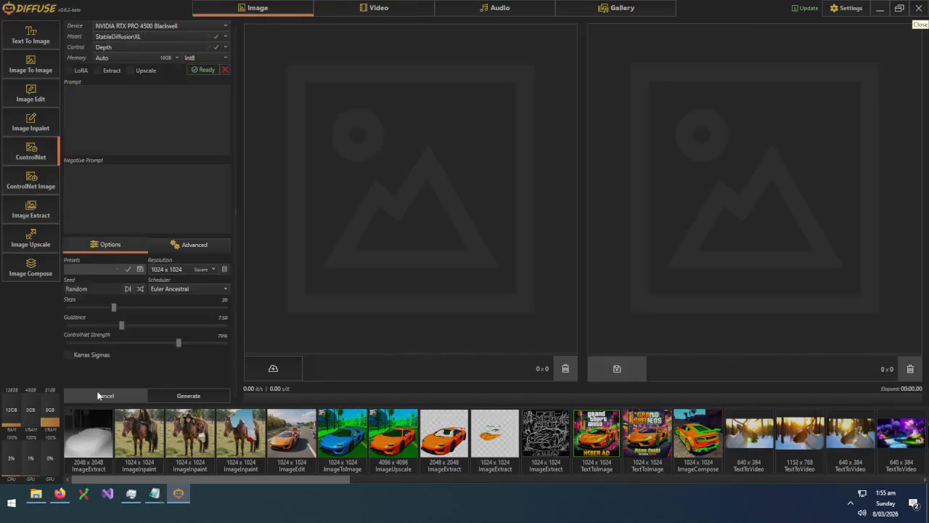
left_click_drag(82, 436, 360, 232)
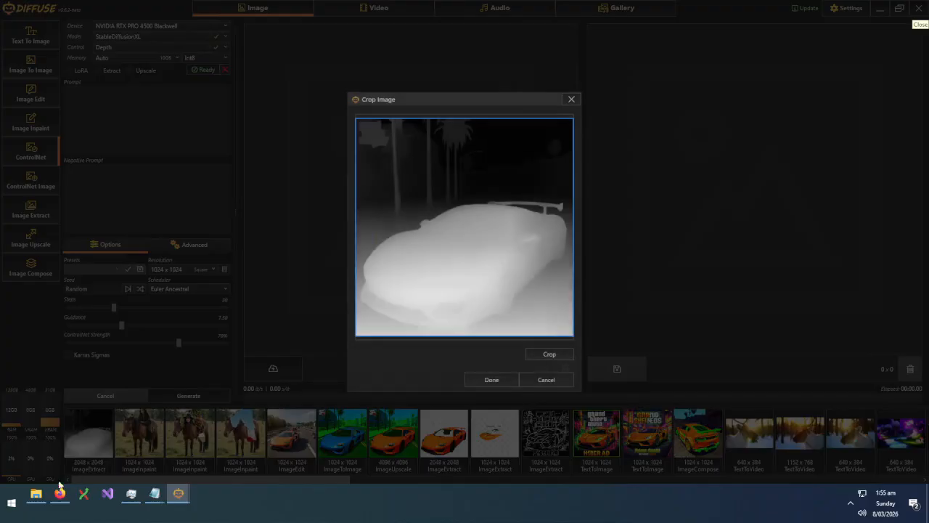
left_click(492, 379)
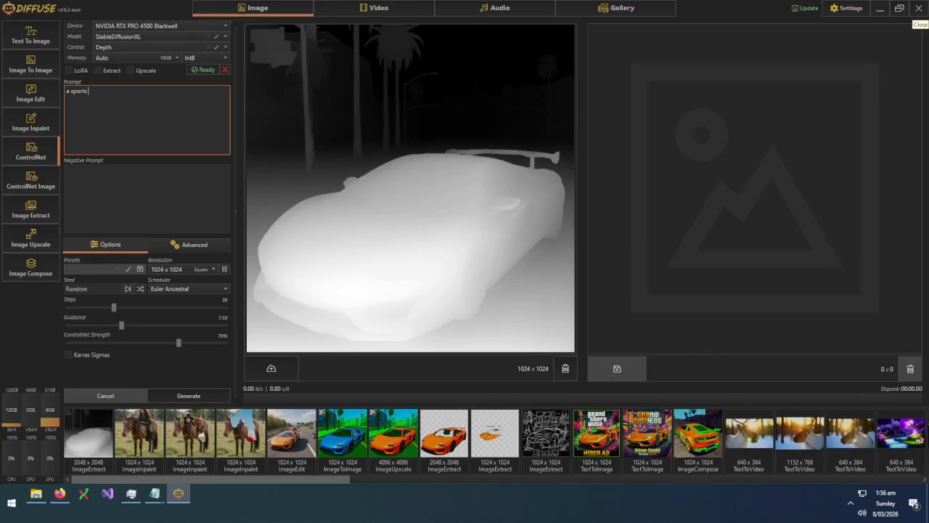
type("r")
left_click(188, 396)
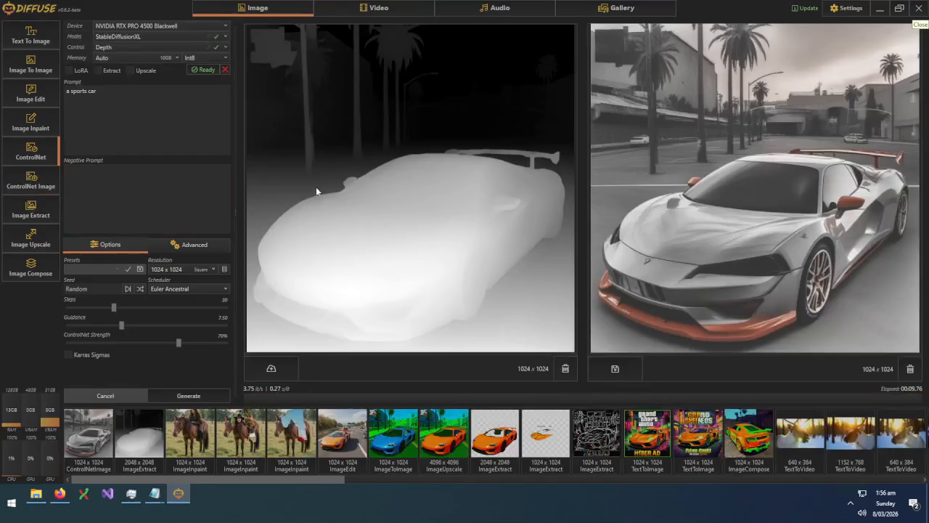
In ControlNet Image, load StableDiffusionXL and add the blue car image as input
left_click(39, 185)
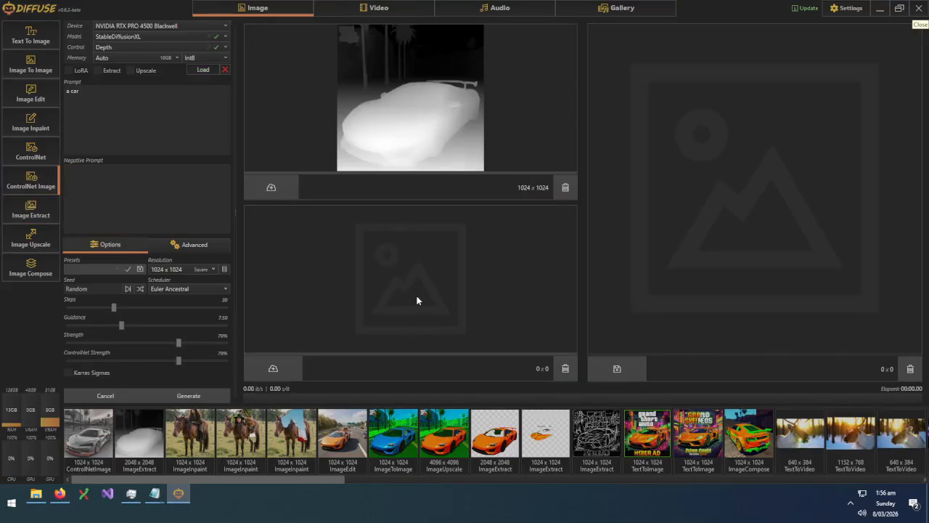
left_click(396, 430)
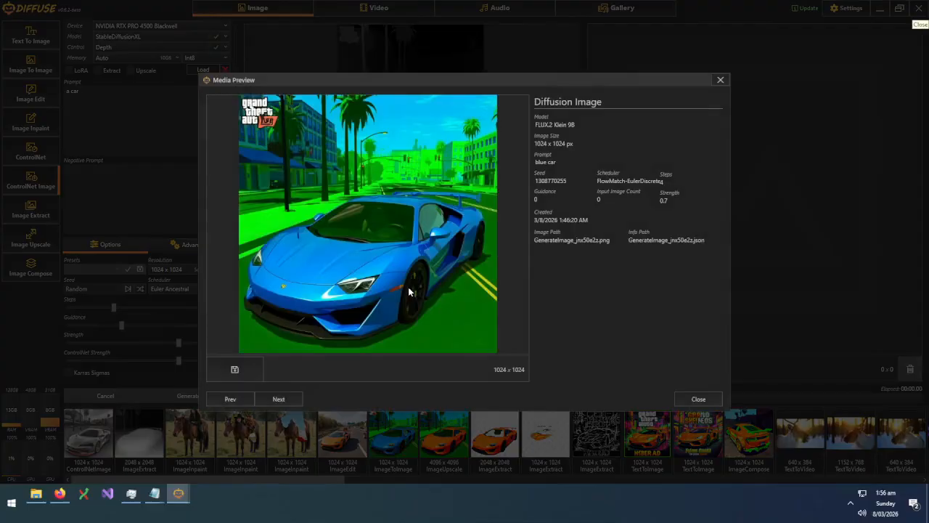
left_click(694, 398)
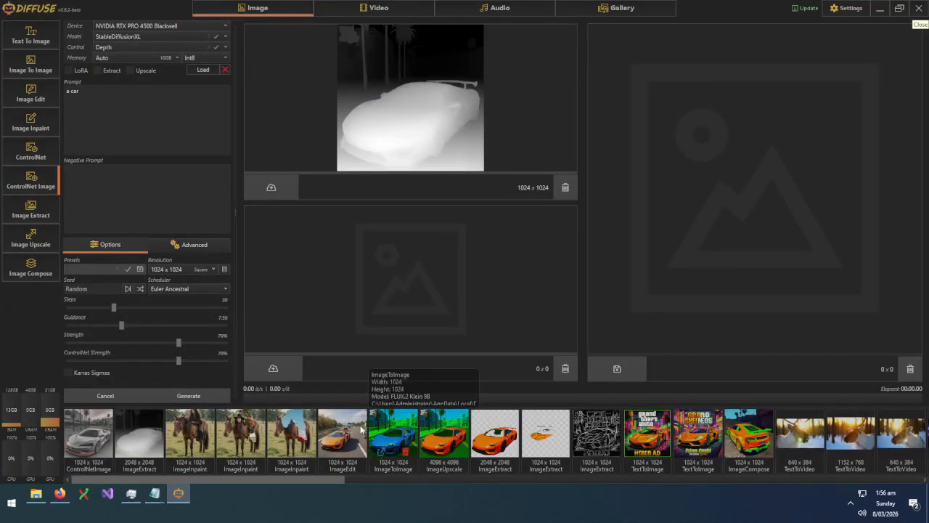
left_click_drag(415, 431, 293, 286)
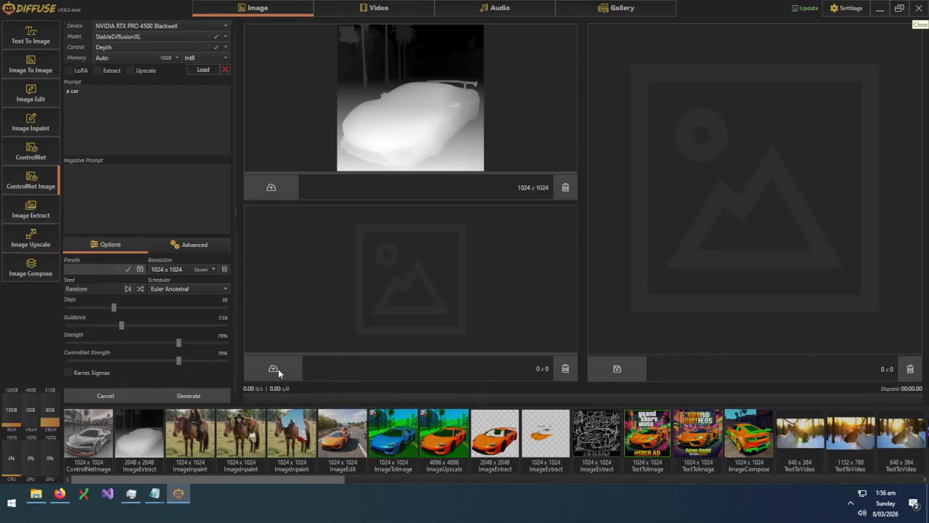
left_click(203, 69)
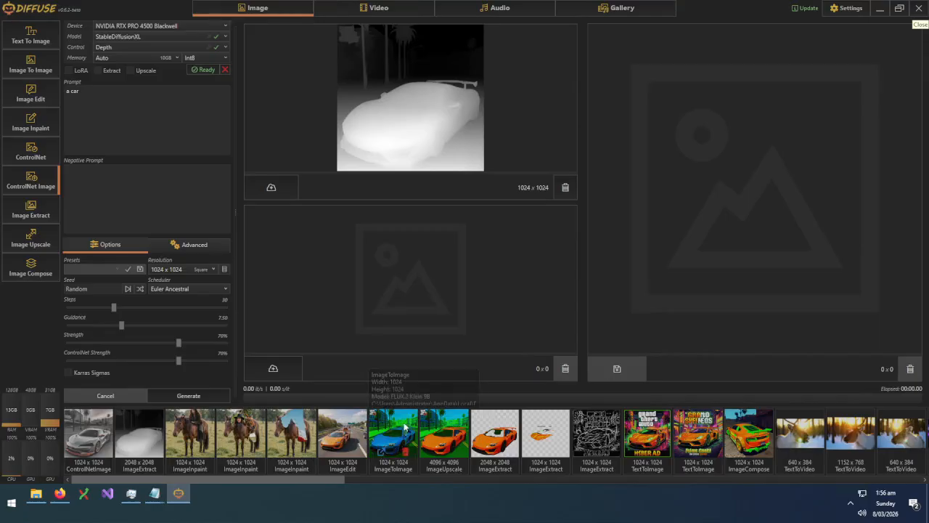
left_click_drag(393, 434, 409, 276)
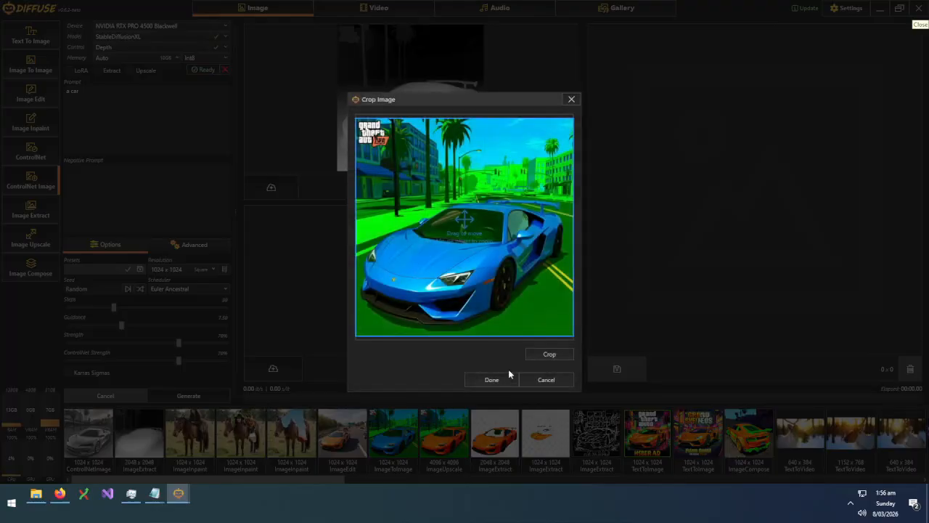
left_click(491, 379)
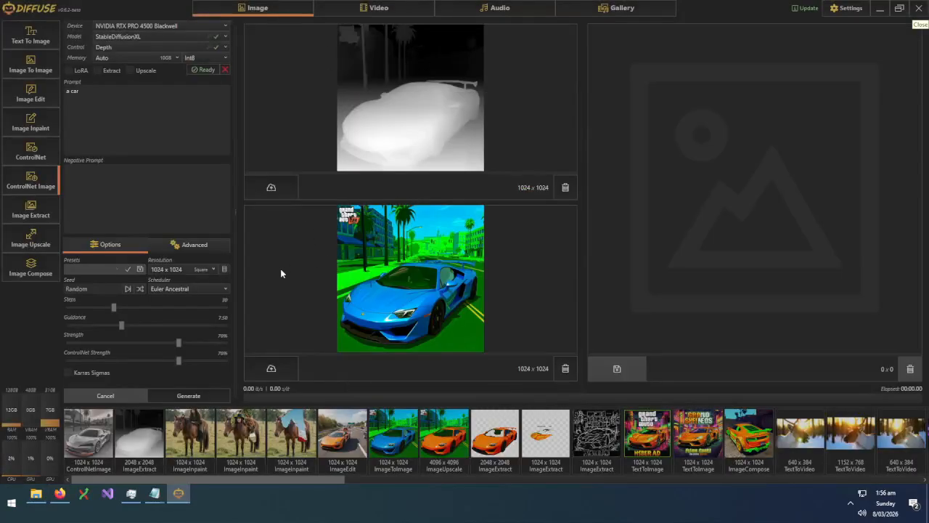
Change the prompt to 'a purple sports car' and generate
left_click(82, 93)
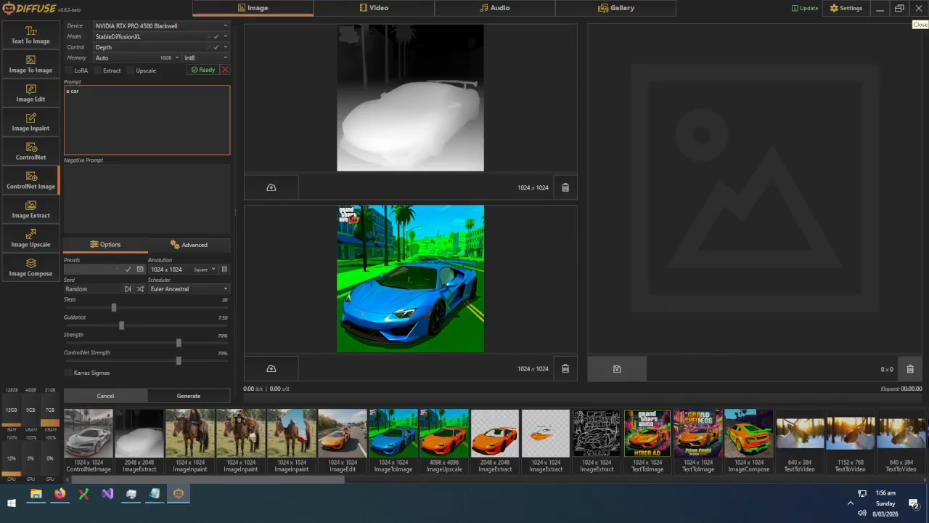
key("BackSpace")
key("BackSpace")
key("BackSpace")
key("BackSpace")
type("purple sports car")
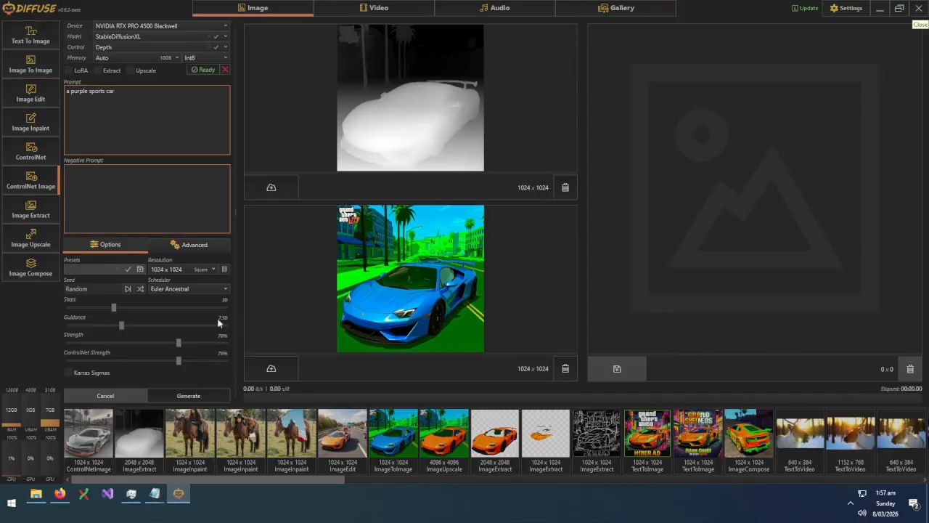
key("ctrl+Return")
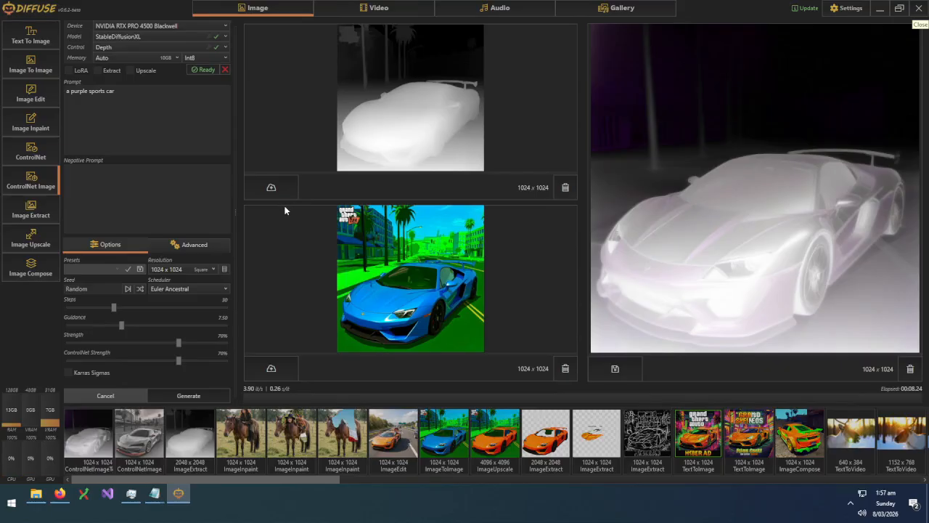
Keep Depth as the control type, then move through the Video workspace to the Audio workspace
left_click(106, 47)
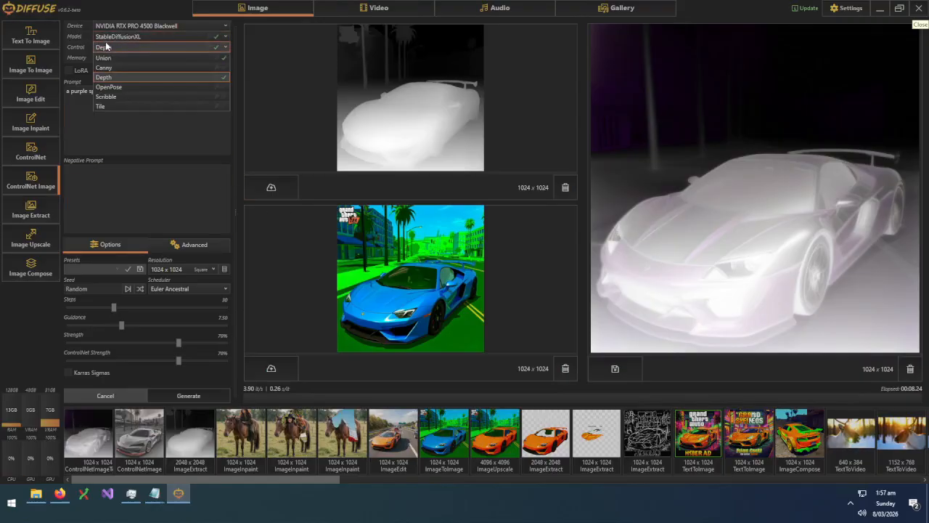
left_click(105, 47)
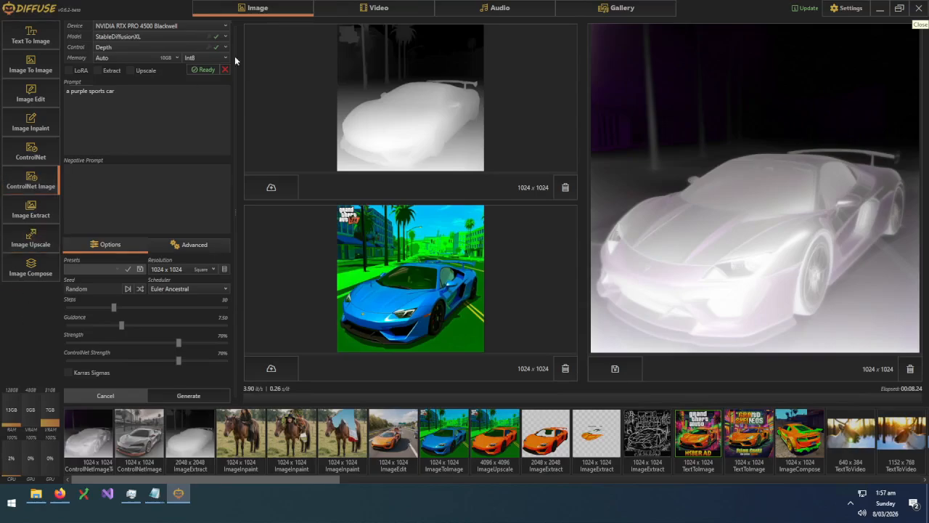
left_click(376, 8)
left_click(513, 9)
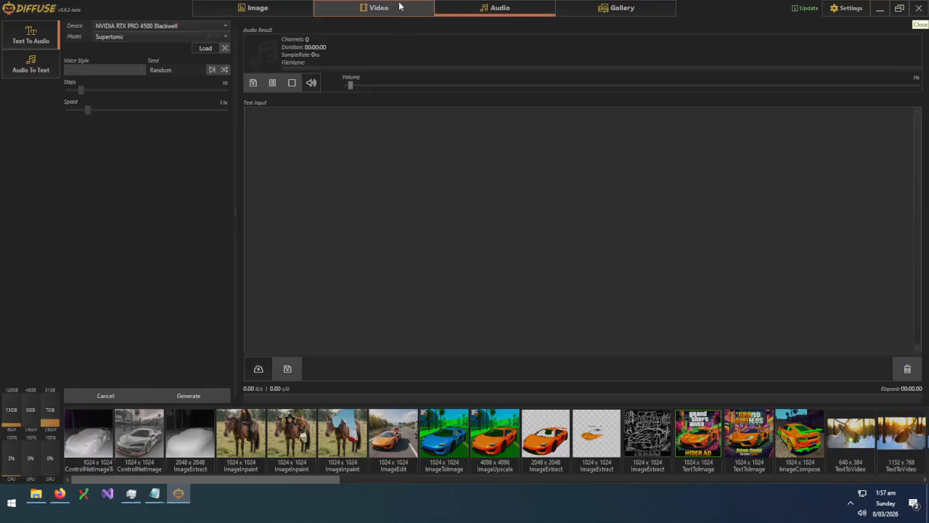
Check the video models in the Video workspace, keeping Helios Distilled, then open the Gallery
left_click(375, 10)
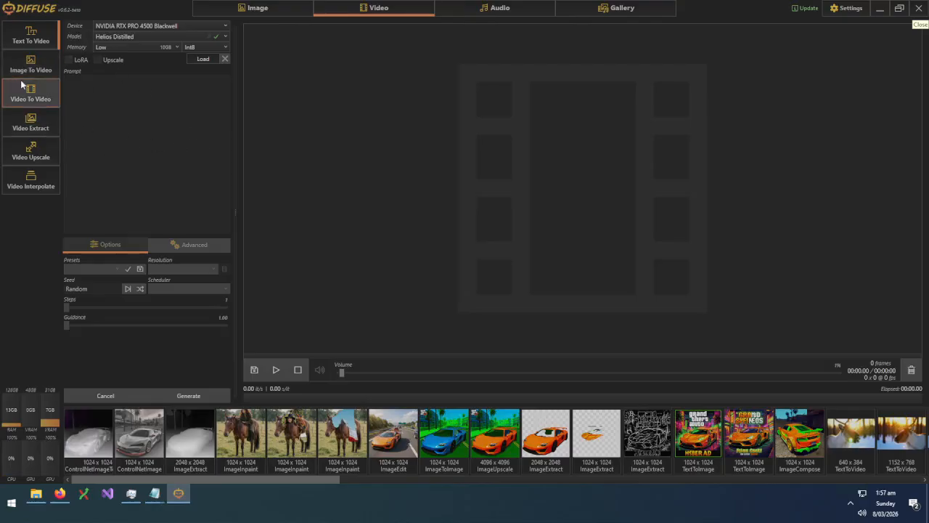
left_click(165, 36)
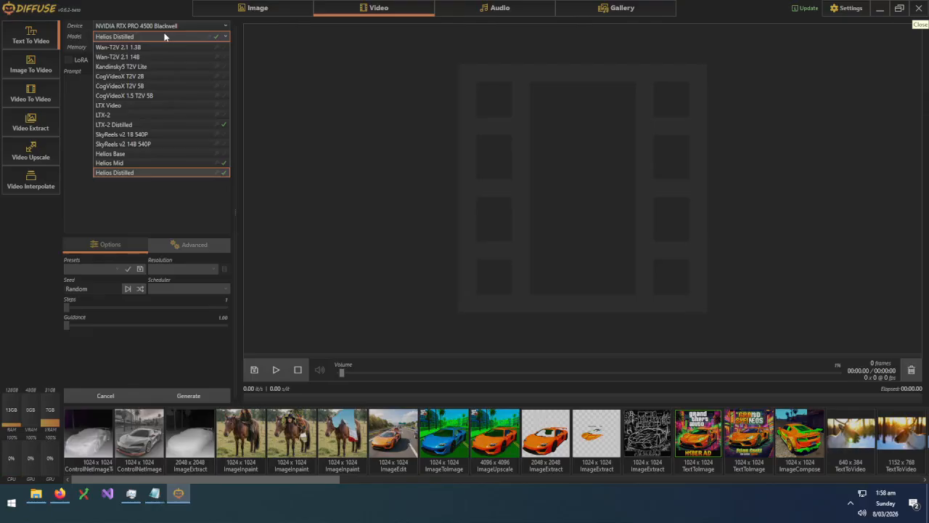
left_click(165, 36)
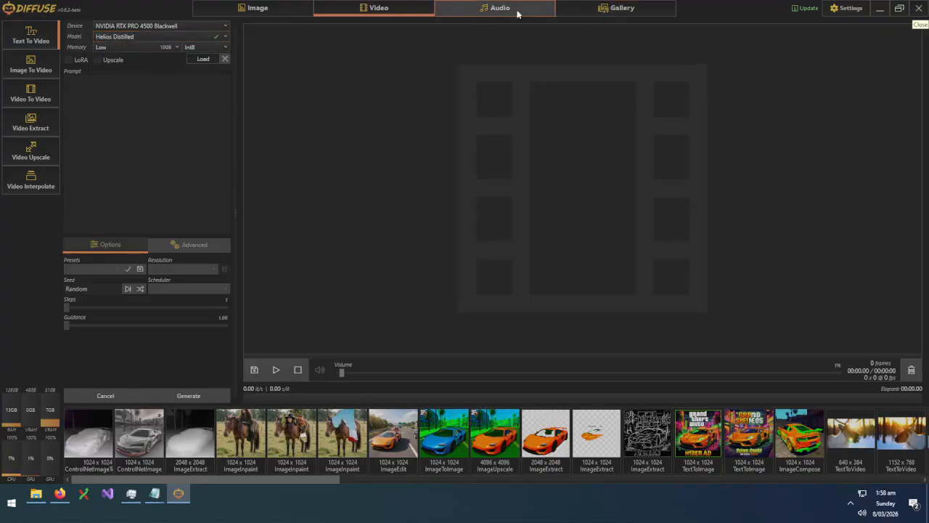
left_click(601, 10)
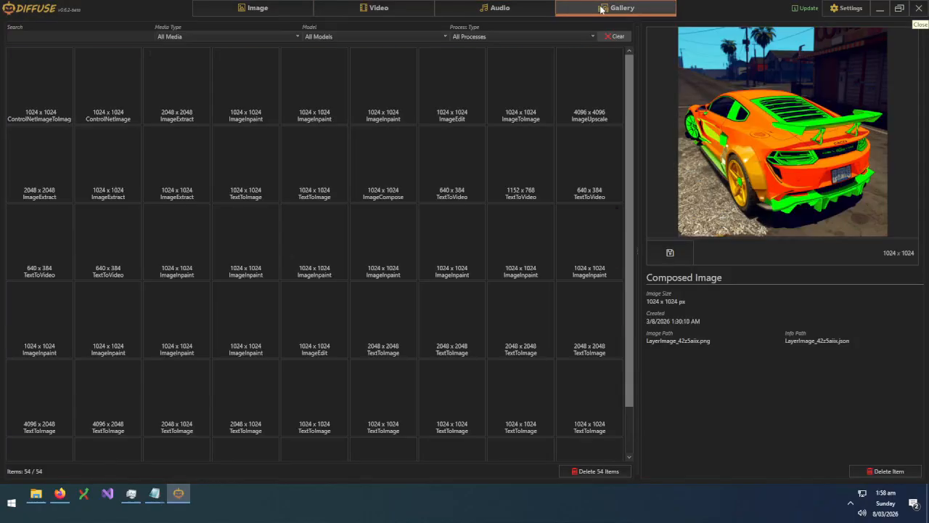
Browse the Environment, Diffusion, Lora Adapter, ControlNet, Extractor, Upscaler, Downloads and General settings, then return to Image
left_click(857, 8)
left_click(41, 63)
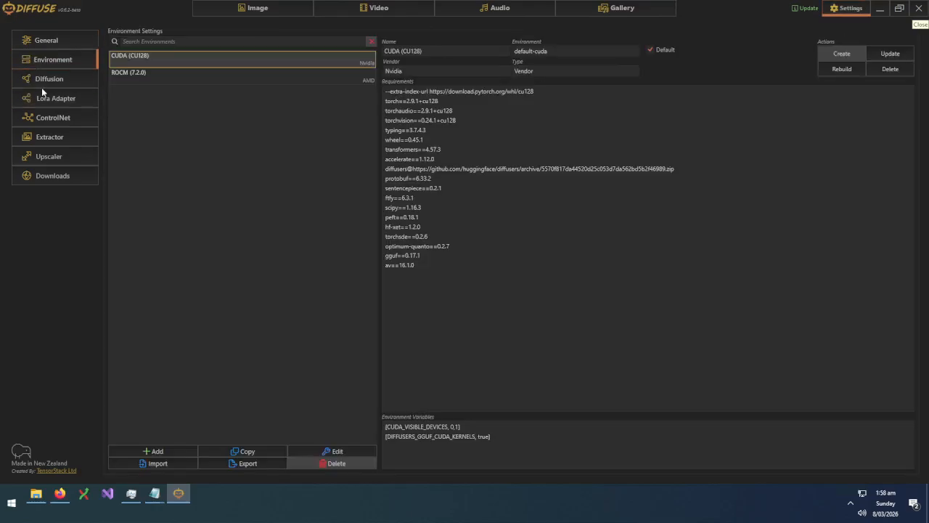
left_click(49, 79)
left_click(49, 101)
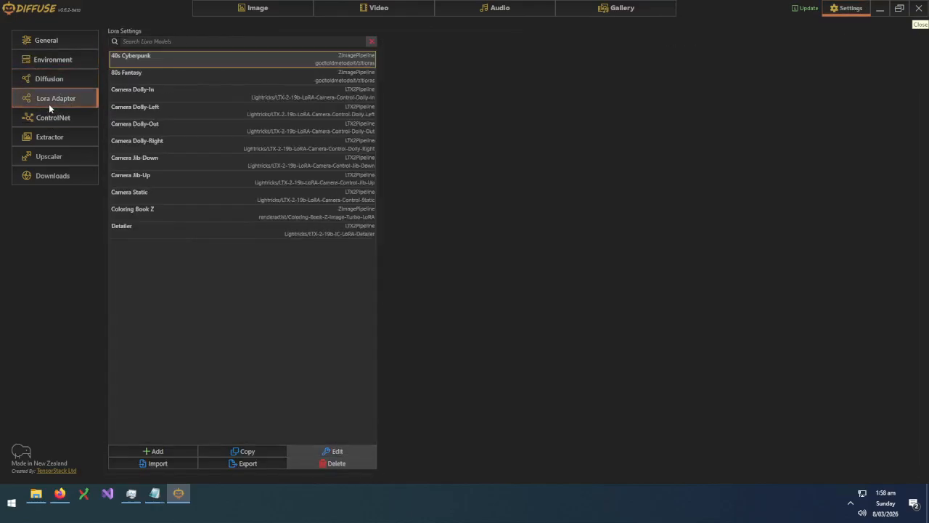
left_click(53, 117)
left_click(29, 99)
left_click(67, 136)
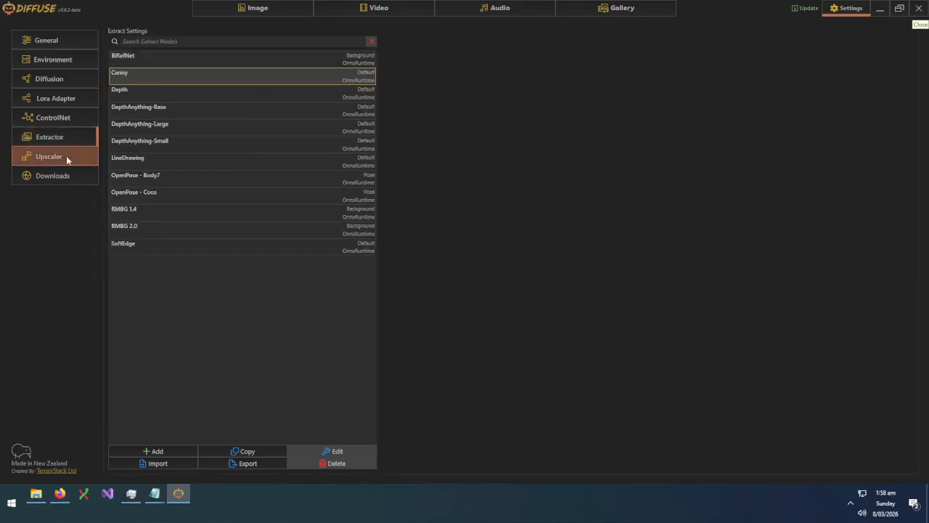
left_click(66, 155)
left_click(61, 170)
left_click(46, 142)
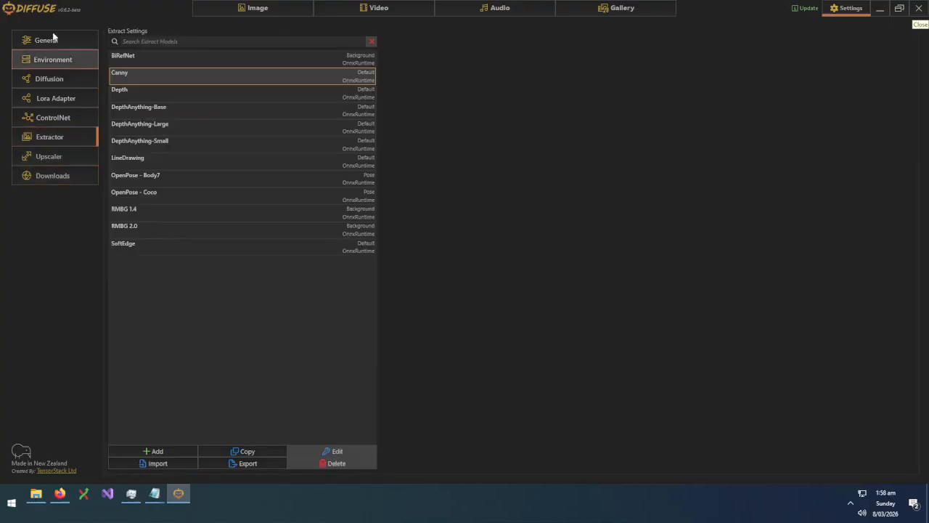
left_click(46, 40)
left_click(263, 7)
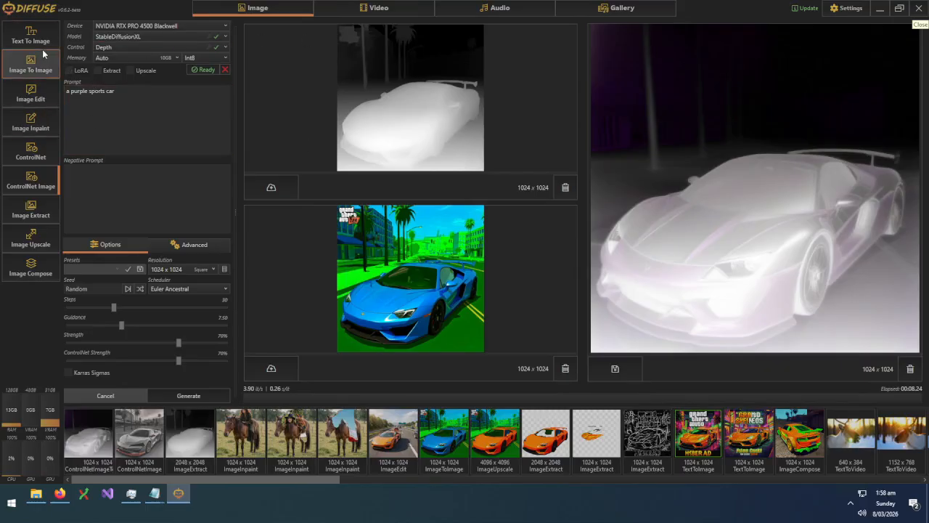
In Text To Image mode, clear the 'a horse' prompt
left_click(30, 32)
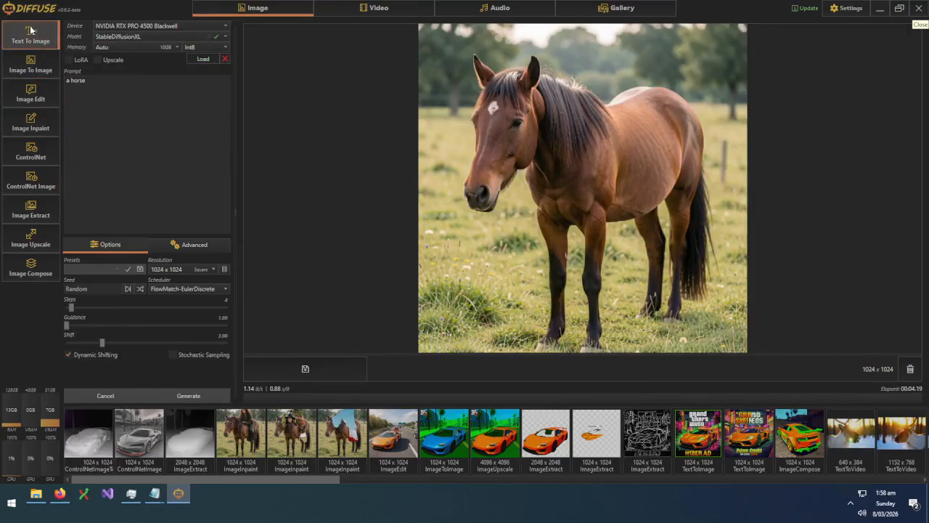
left_click(111, 97)
key("ctrl+a")
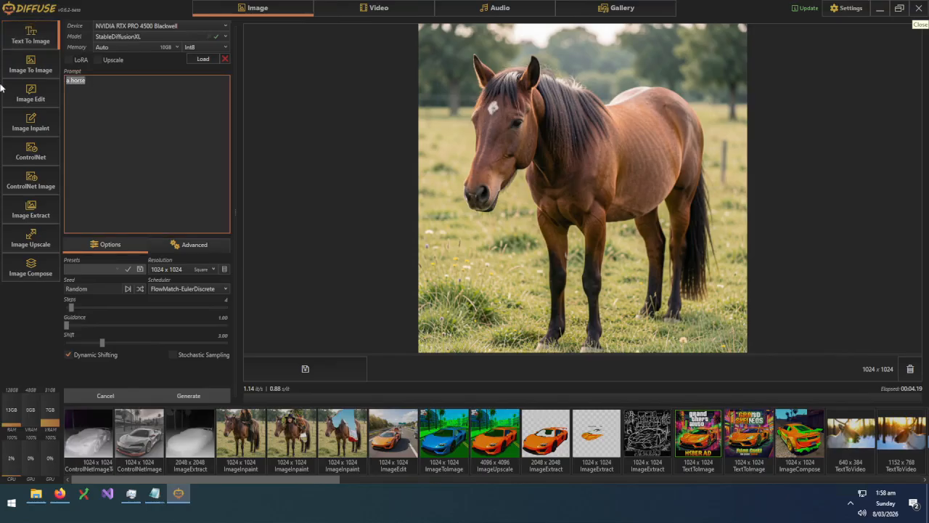
key("BackSpace")
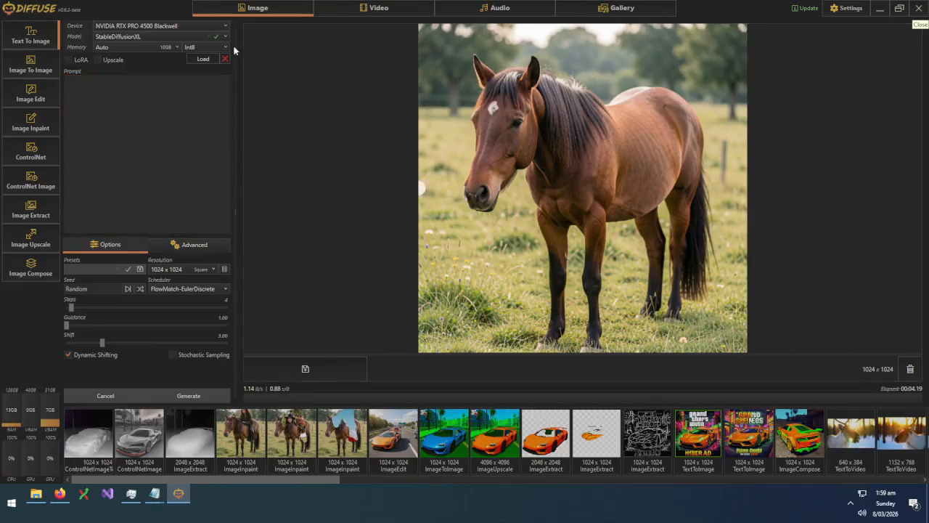
Select and load FLUX.2 Klein 9B as the image model
left_click(174, 37)
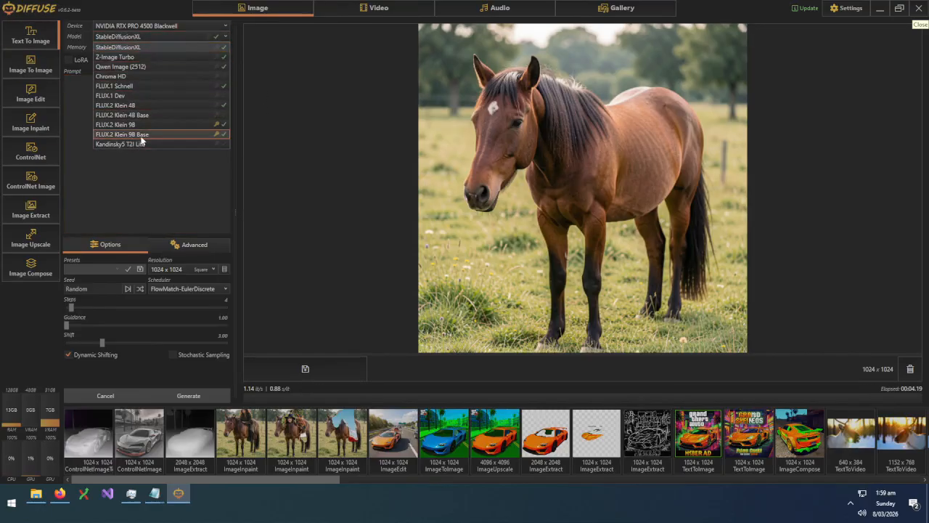
left_click(133, 124)
left_click(204, 60)
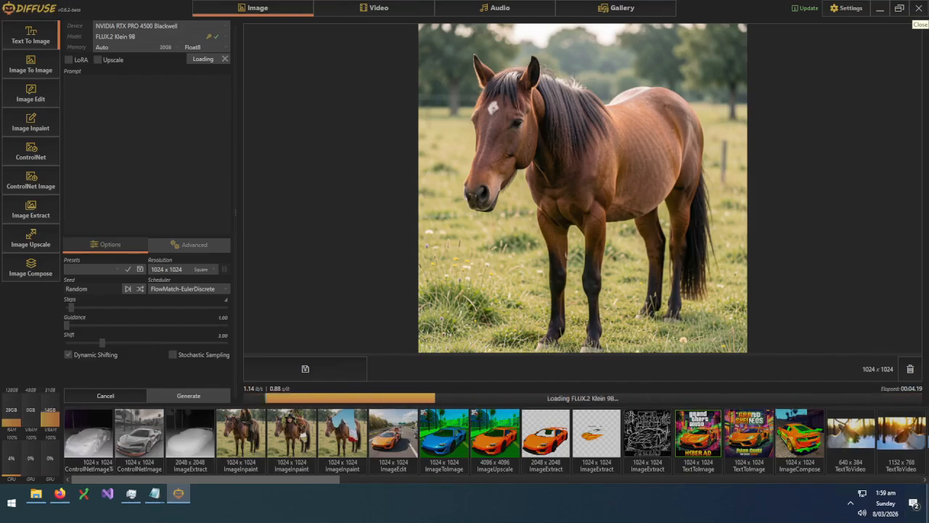
Generate 'a pitbull wearing a tuxedo sailing on a yacht' with FLUX.2 Klein 9B
left_click(153, 146)
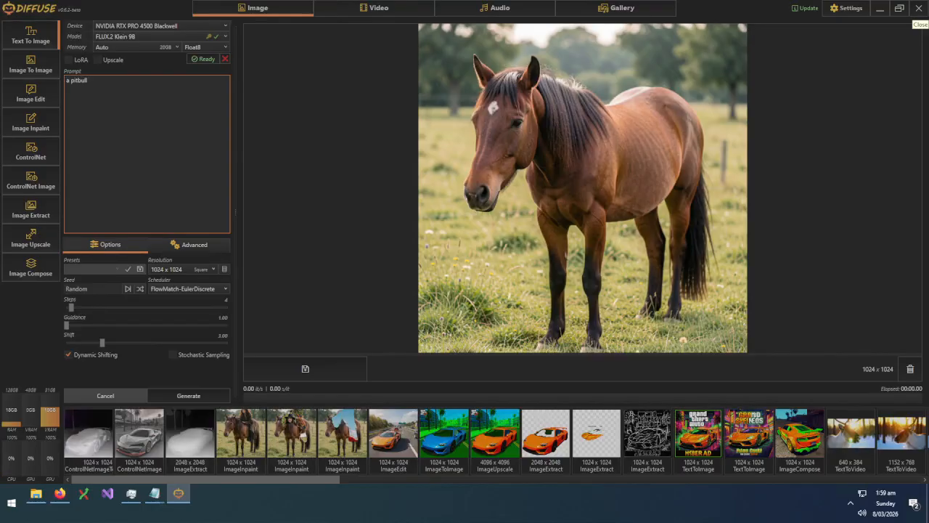
type("a pitbull wearing a tuxedo sailing on a yacht")
left_click(193, 396)
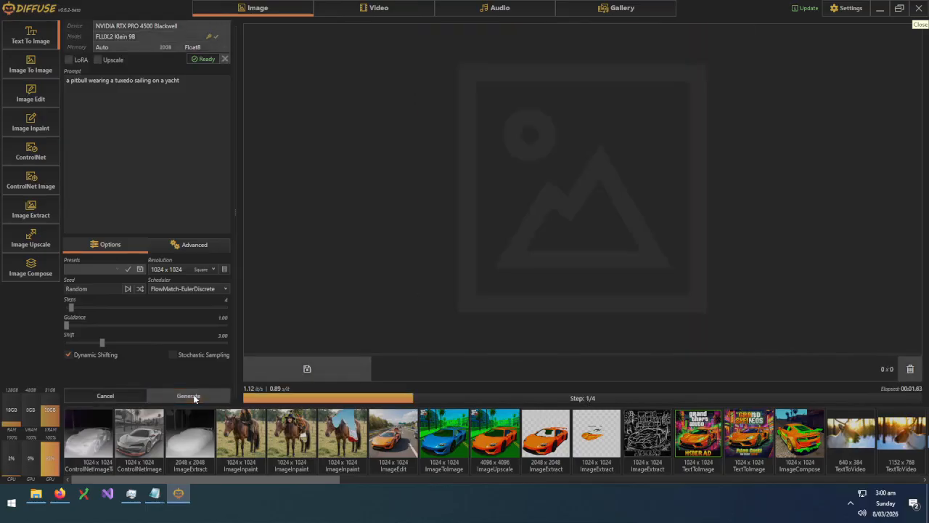